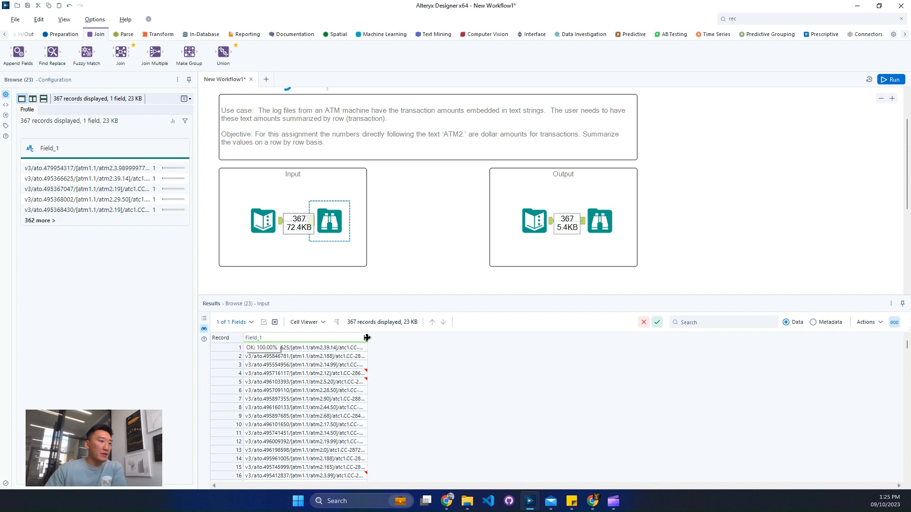
# Step: Widen the Field_1 column in the input's Browse results and examine the amounts following atm2 in the log strings
pyautogui.moveTo(367, 338); pyautogui.dragTo(683, 338)
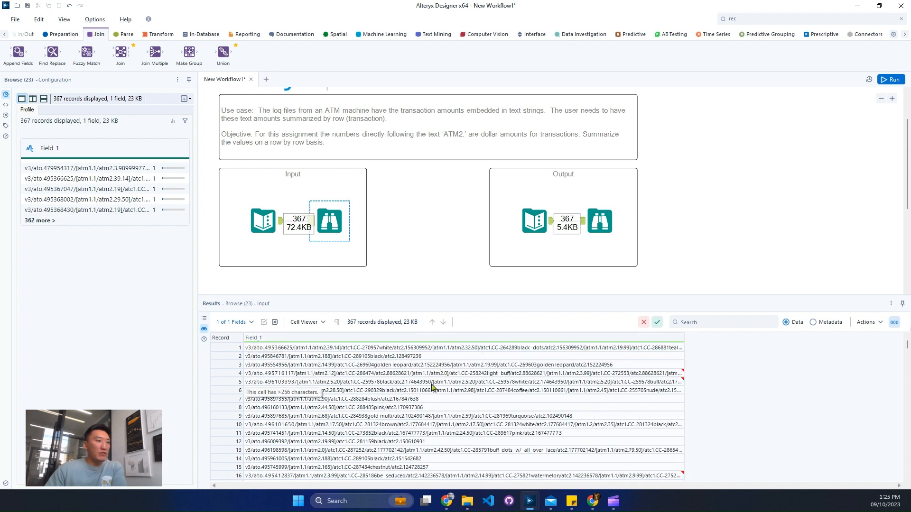
pyautogui.click(528, 299)
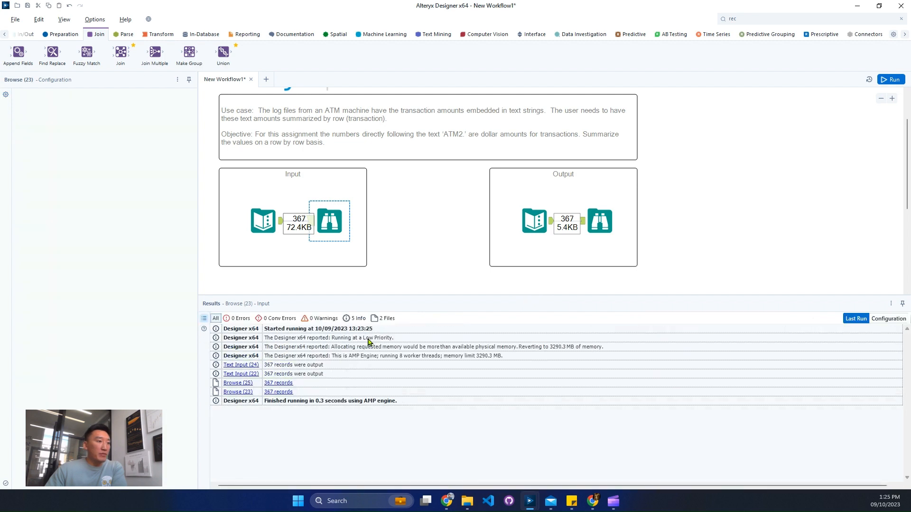
pyautogui.click(334, 232)
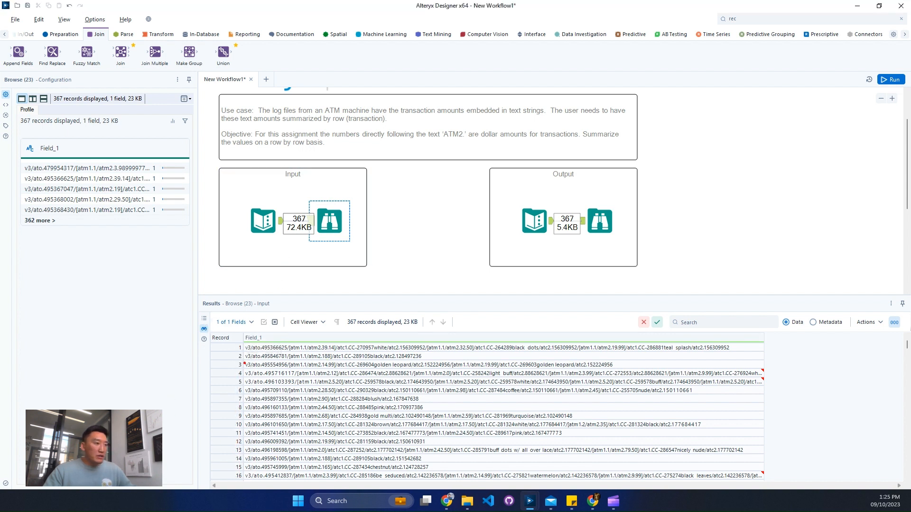
pyautogui.moveTo(249, 353); pyautogui.dragTo(385, 361)
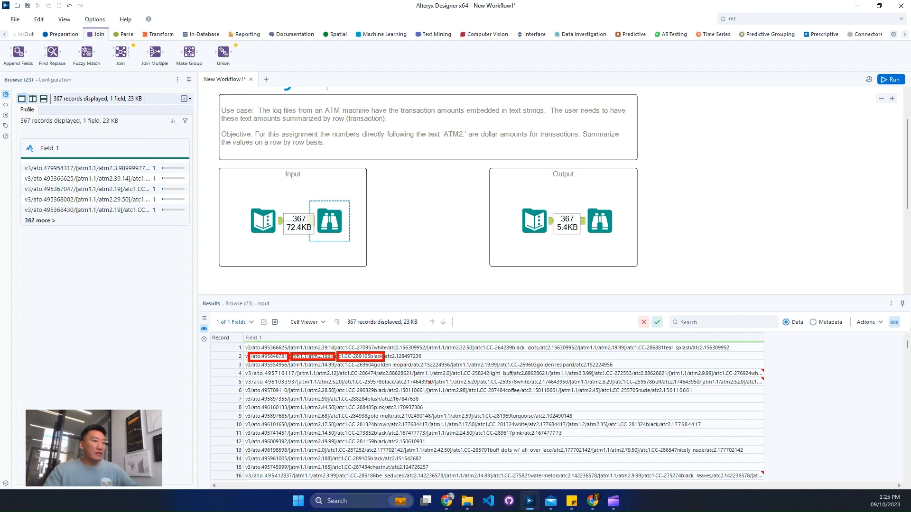
pyautogui.press('Escape')
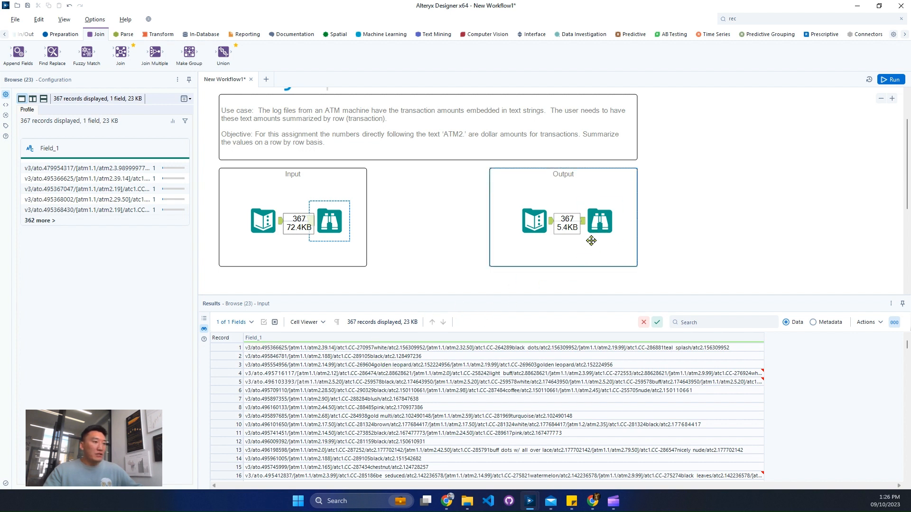
pyautogui.click(546, 225)
pyautogui.click(493, 202)
pyautogui.moveTo(437, 126); pyautogui.dragTo(477, 147)
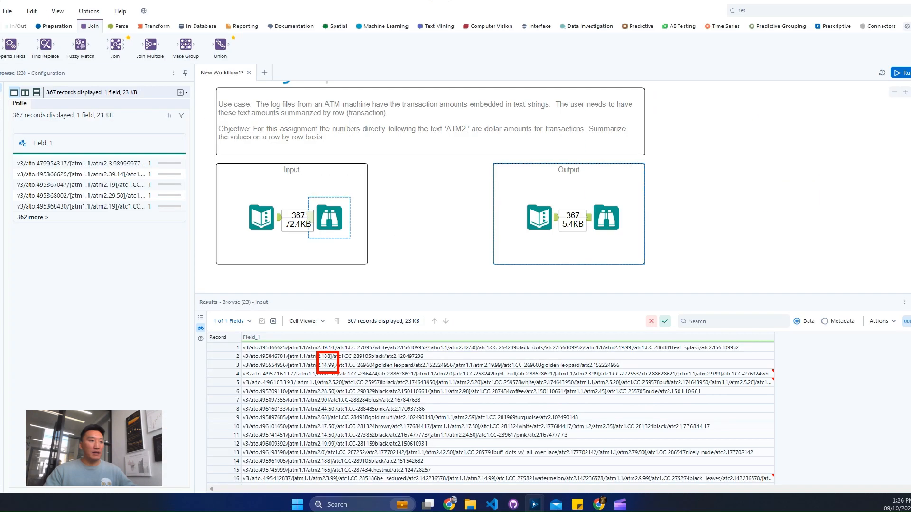
pyautogui.click(376, 262)
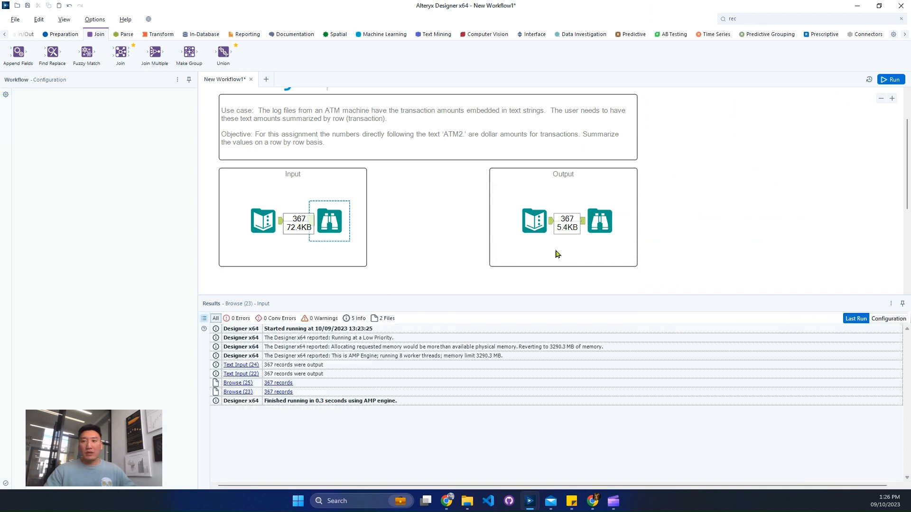
pyautogui.click(611, 256)
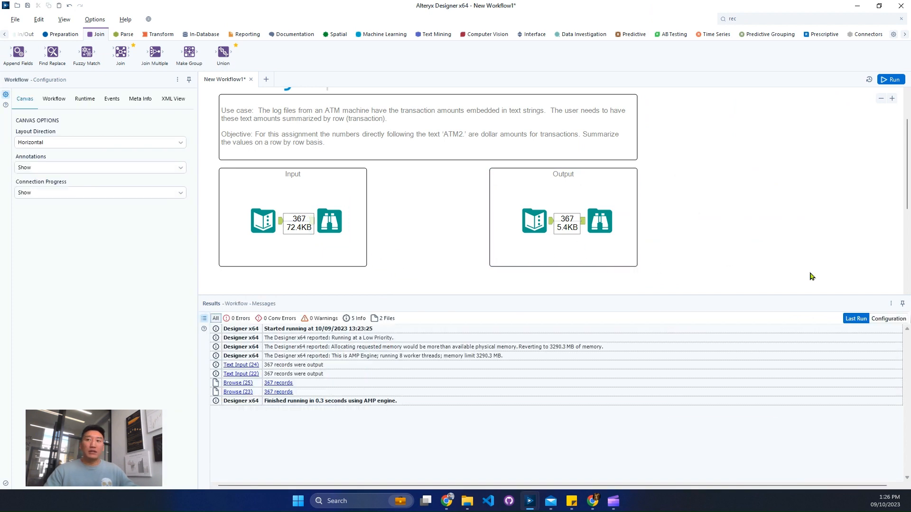
# Step: Add a Record ID tool below the Input container, connect the input data to it, and view its incoming records
pyautogui.scroll(-3, 374, 280)
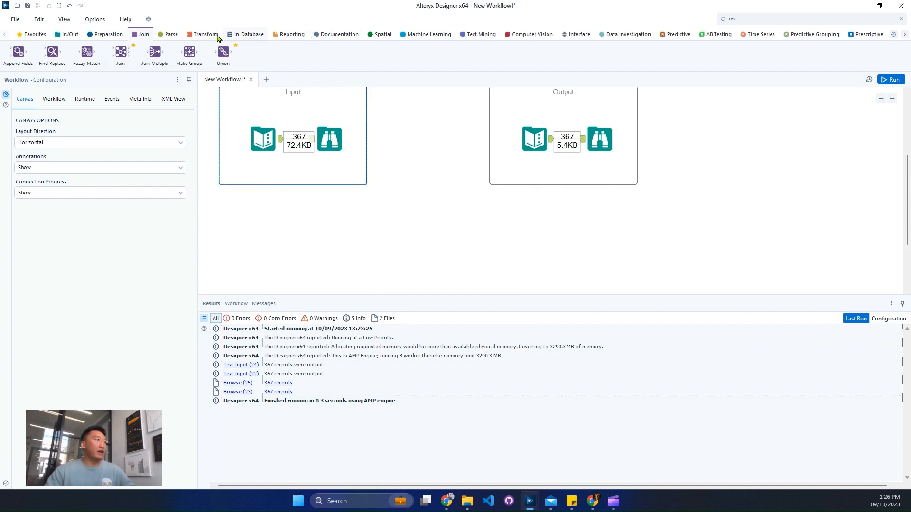
pyautogui.click(107, 35)
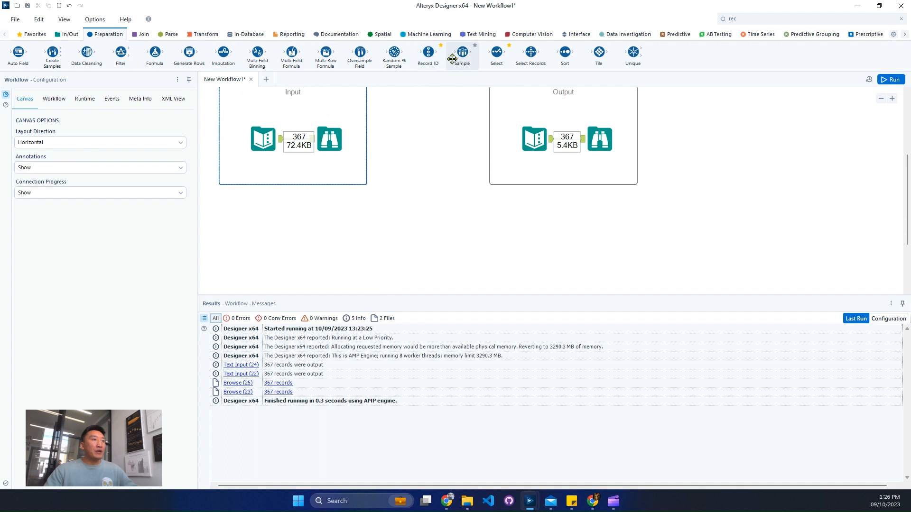
pyautogui.moveTo(425, 60); pyautogui.dragTo(318, 220)
pyautogui.moveTo(282, 139); pyautogui.dragTo(304, 220)
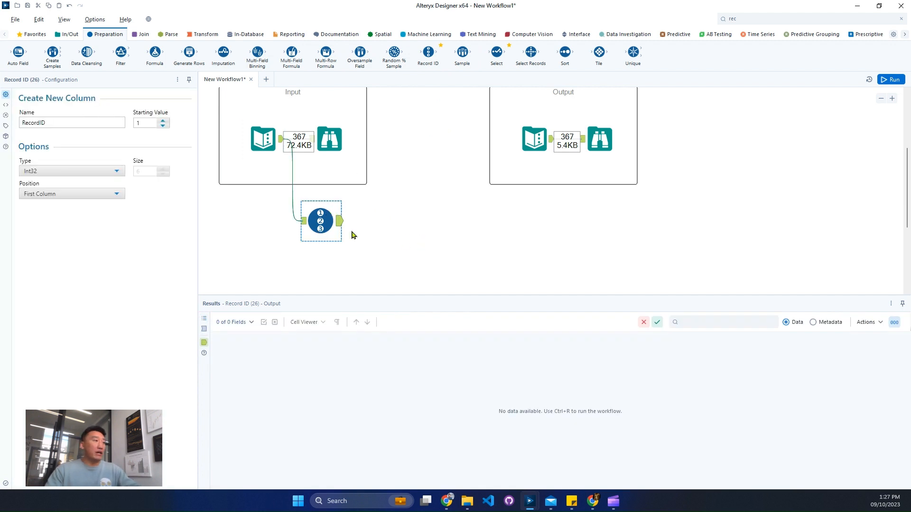
pyautogui.click(304, 222)
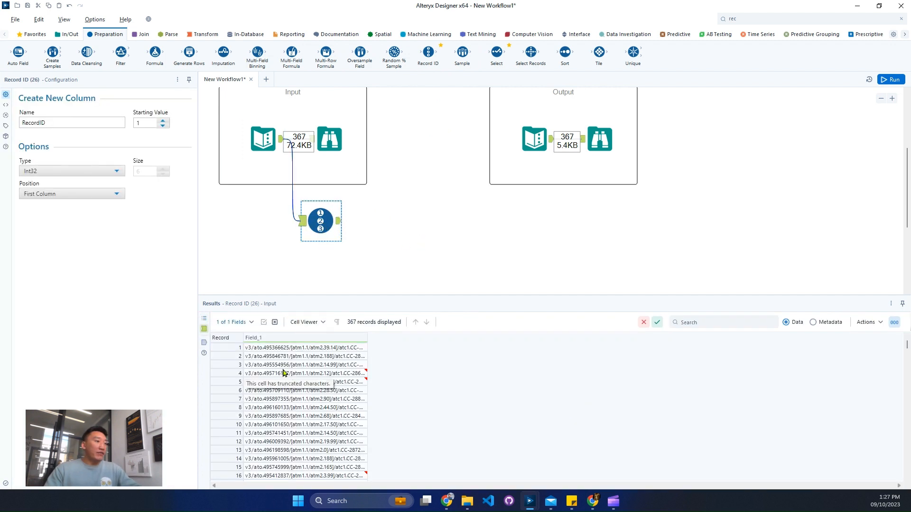
# Step: Add a Text To Columns tool after the Record ID tool, with / as the delimiter and Split to rows selected
pyautogui.click(172, 35)
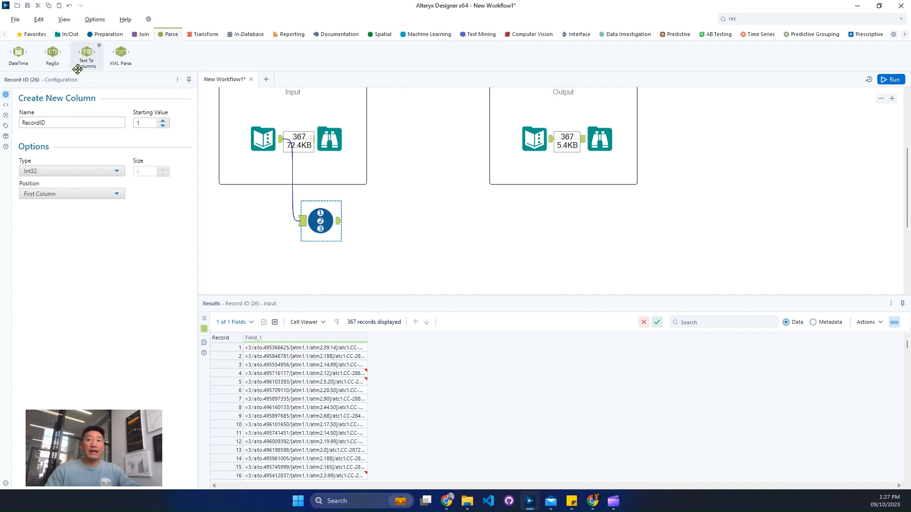
pyautogui.moveTo(77, 65); pyautogui.dragTo(396, 222)
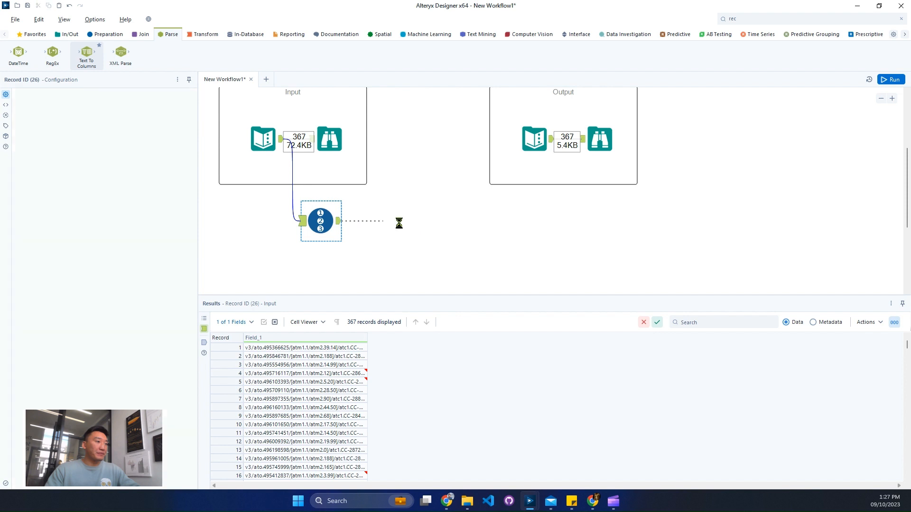
pyautogui.click(171, 130)
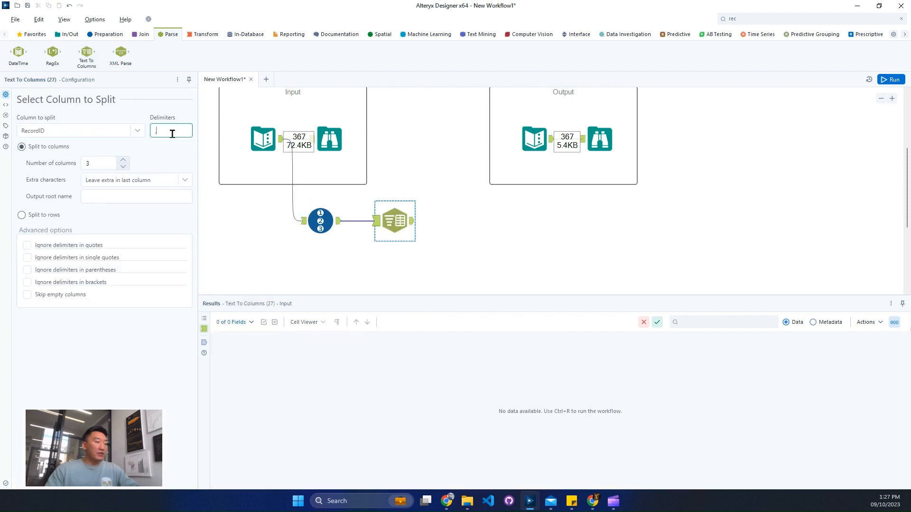
pyautogui.write('/')
pyautogui.click(97, 169)
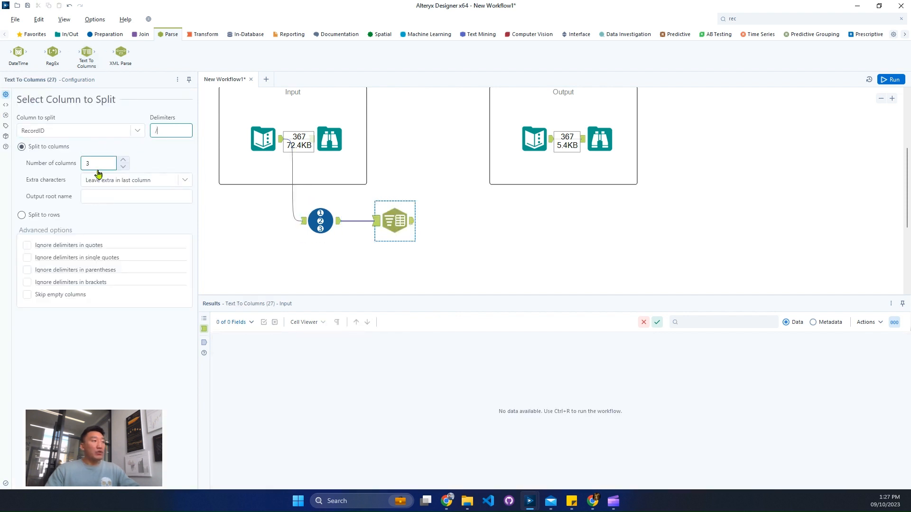
pyautogui.click(43, 215)
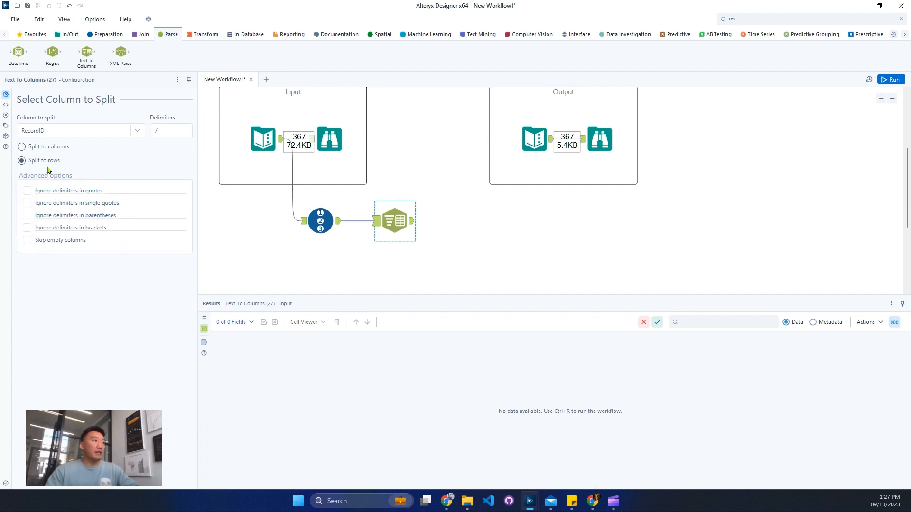
# Step: Run the workflow and compare the Text To Columns tool's output with its incoming Field_1 records
pyautogui.click(892, 80)
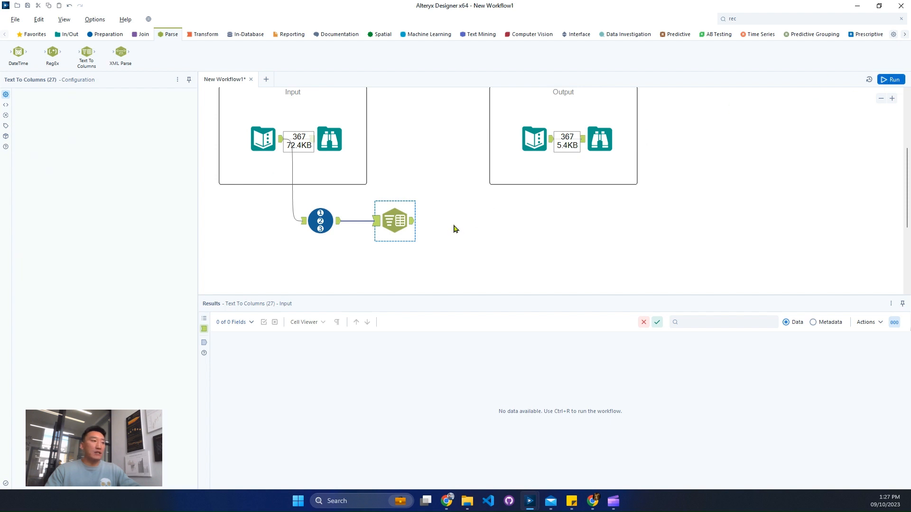
pyautogui.click(412, 224)
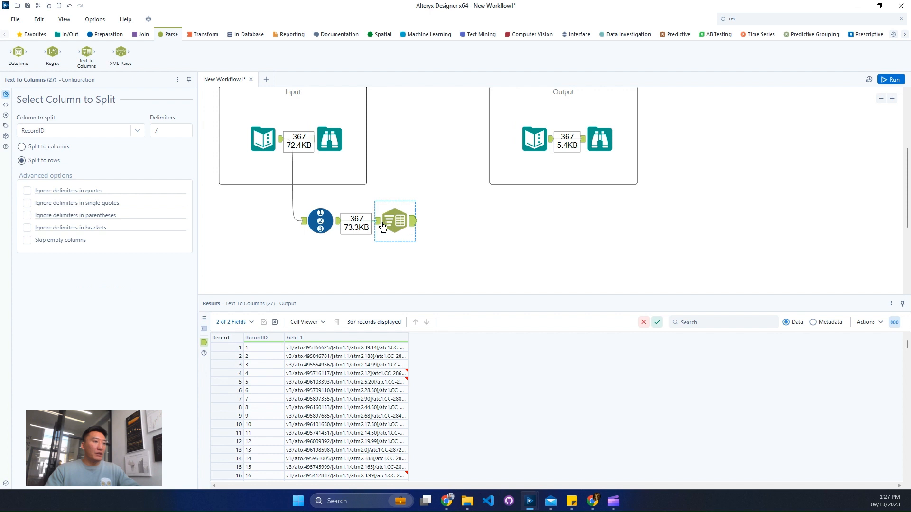
pyautogui.click(377, 221)
pyautogui.click(287, 349)
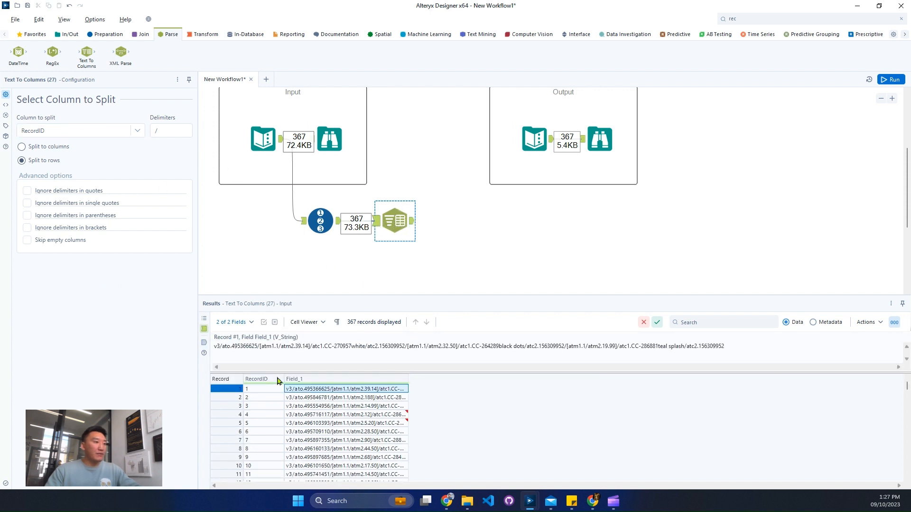
# Step: Set Field_1 as the column to split and rerun the workflow
pyautogui.click(107, 130)
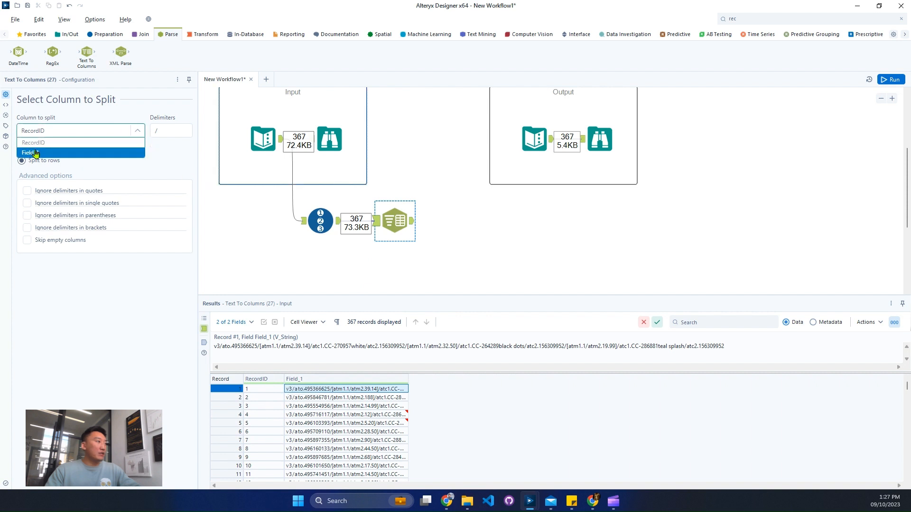
pyautogui.click(29, 153)
pyautogui.click(887, 80)
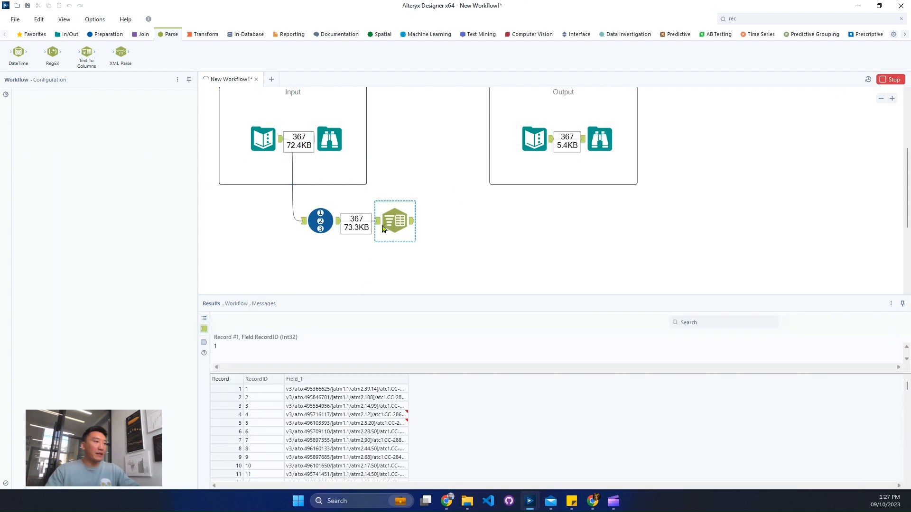
# Step: Examine the full Field_1 strings of records 1 and 2 entering Text To Columns, noting where the slash delimiters fall
pyautogui.click(378, 221)
pyautogui.click(387, 390)
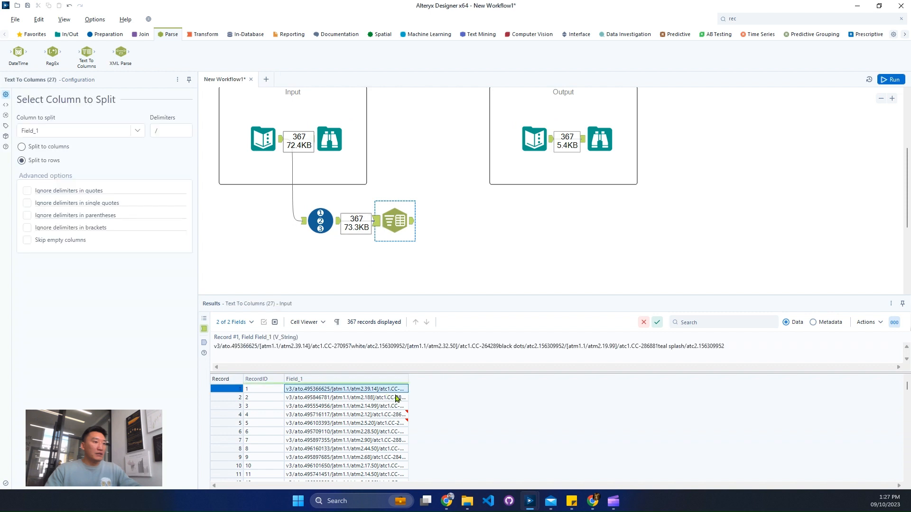
pyautogui.click(361, 399)
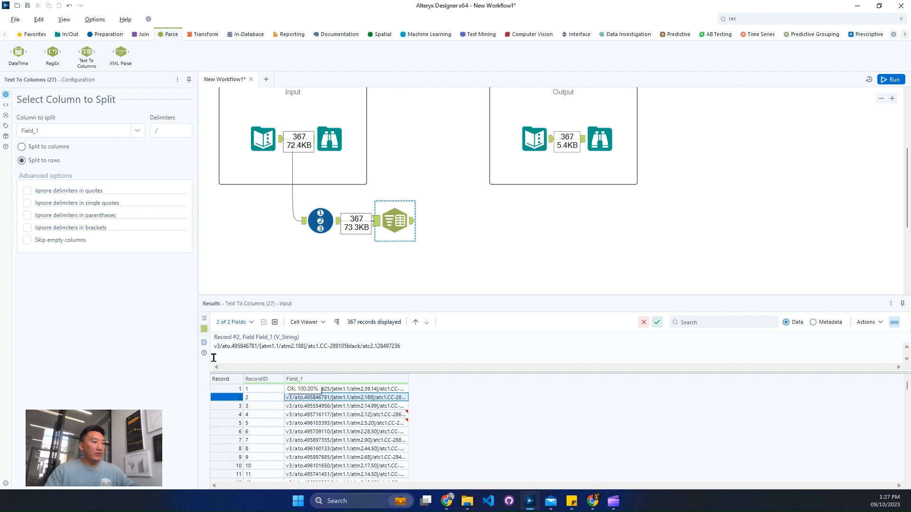
pyautogui.moveTo(218, 340); pyautogui.dragTo(225, 352)
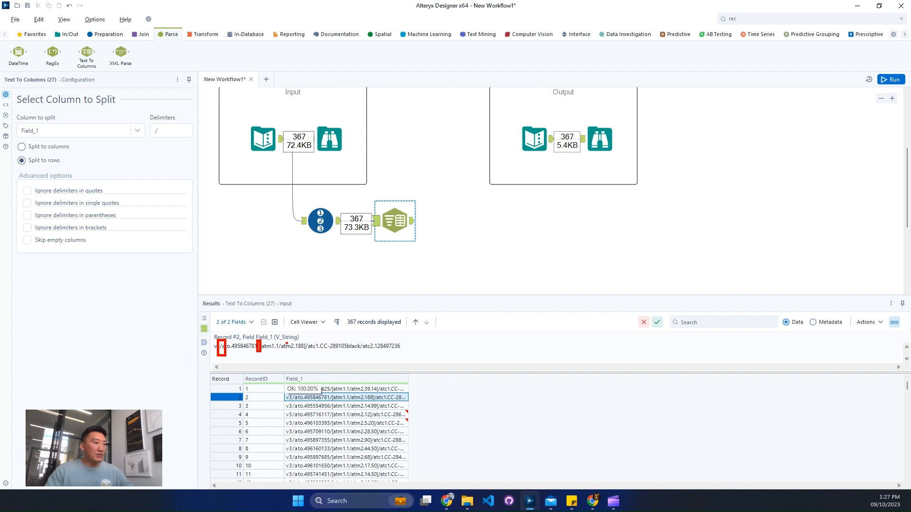
pyautogui.moveTo(304, 341); pyautogui.dragTo(313, 353)
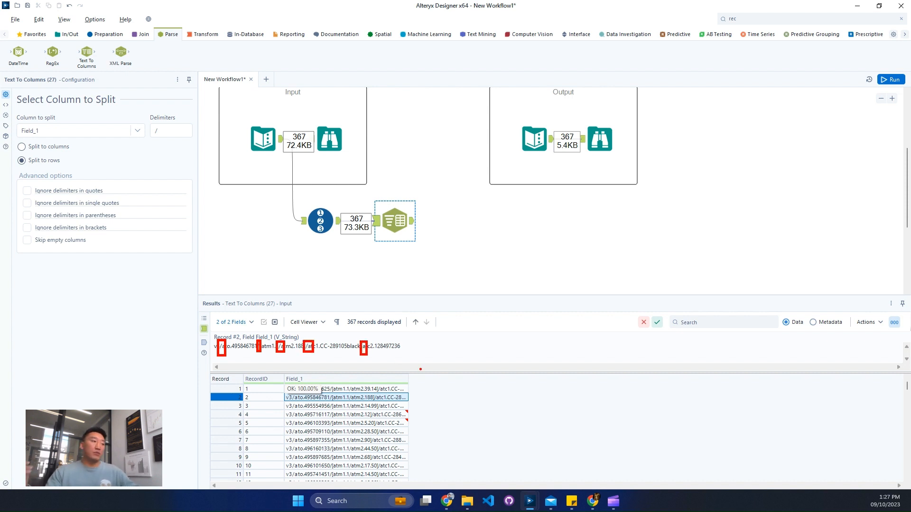
pyautogui.press('Escape')
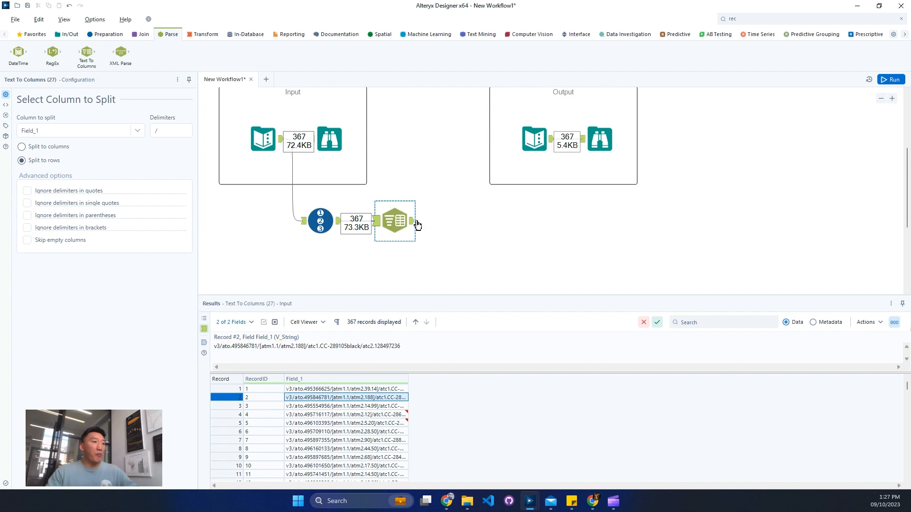
# Step: Show the Text To Columns output in an enlarged Results pane and examine the split rows with RecordID 2
pyautogui.click(413, 221)
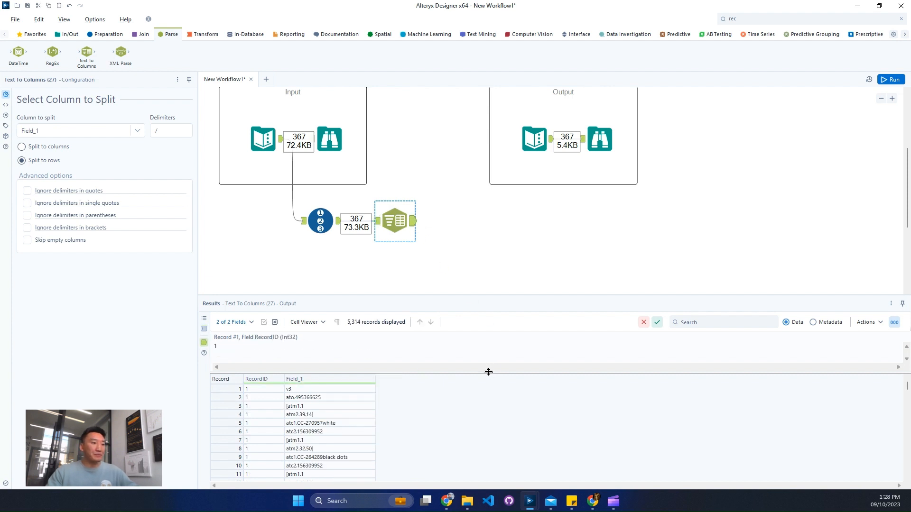
pyautogui.moveTo(489, 372); pyautogui.dragTo(492, 347)
pyautogui.moveTo(520, 295); pyautogui.dragTo(520, 197)
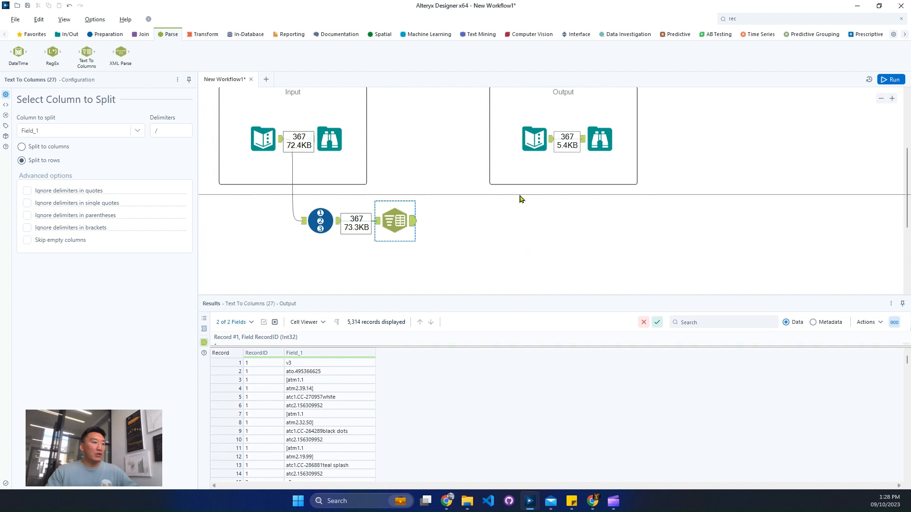
pyautogui.click(234, 399)
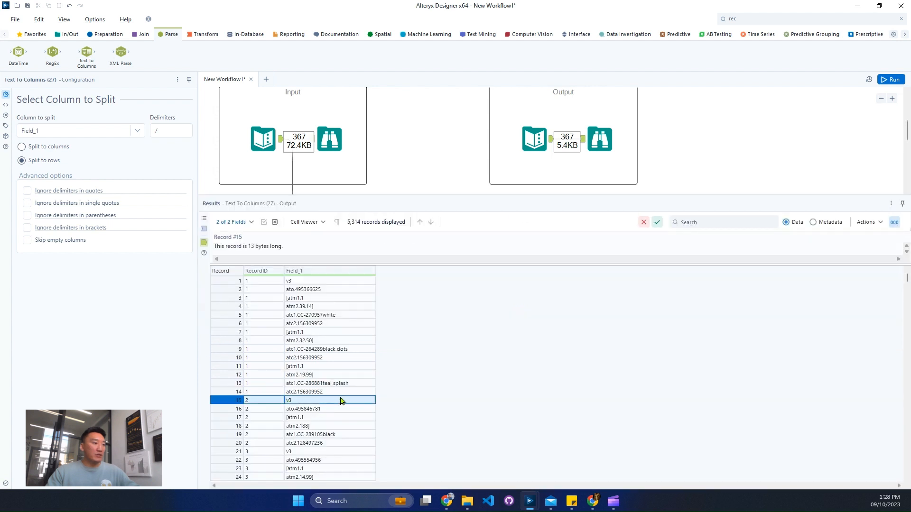
pyautogui.moveTo(232, 397); pyautogui.dragTo(231, 435)
pyautogui.click(230, 400)
pyautogui.moveTo(230, 401); pyautogui.dragTo(228, 440)
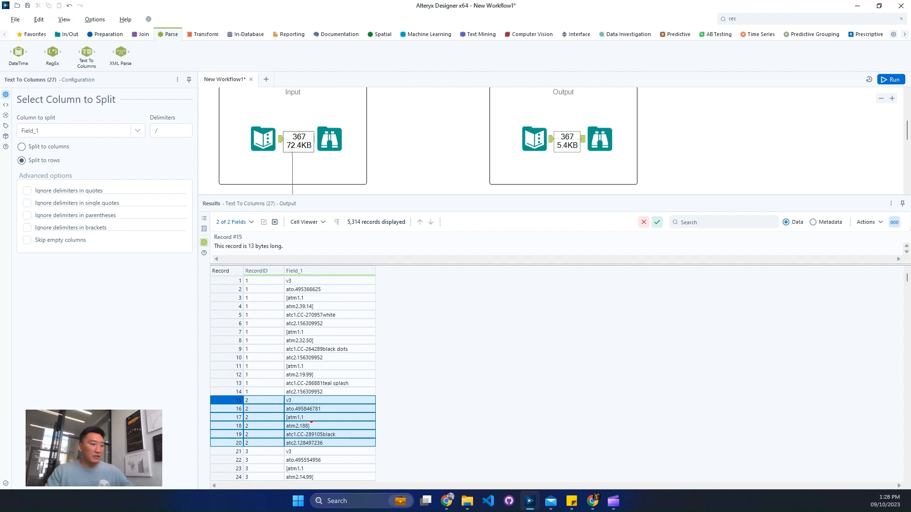
pyautogui.moveTo(275, 412); pyautogui.dragTo(328, 432)
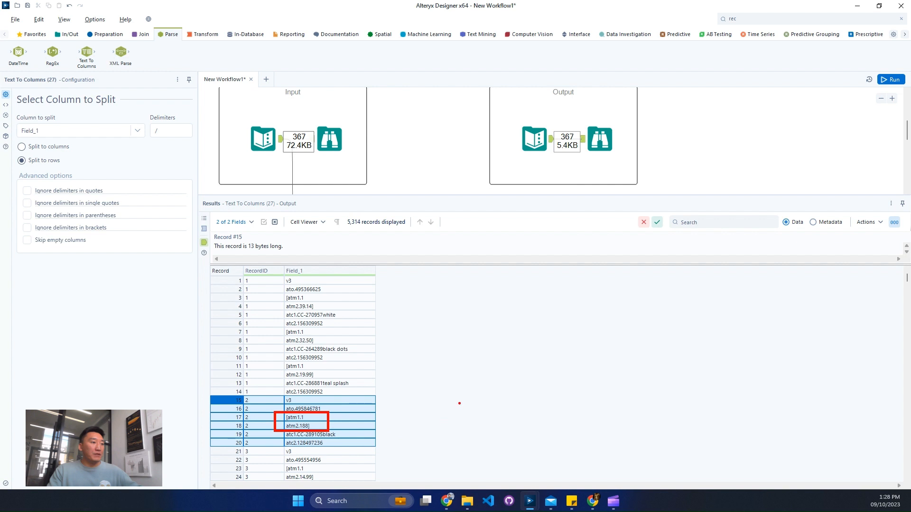
pyautogui.press('Escape')
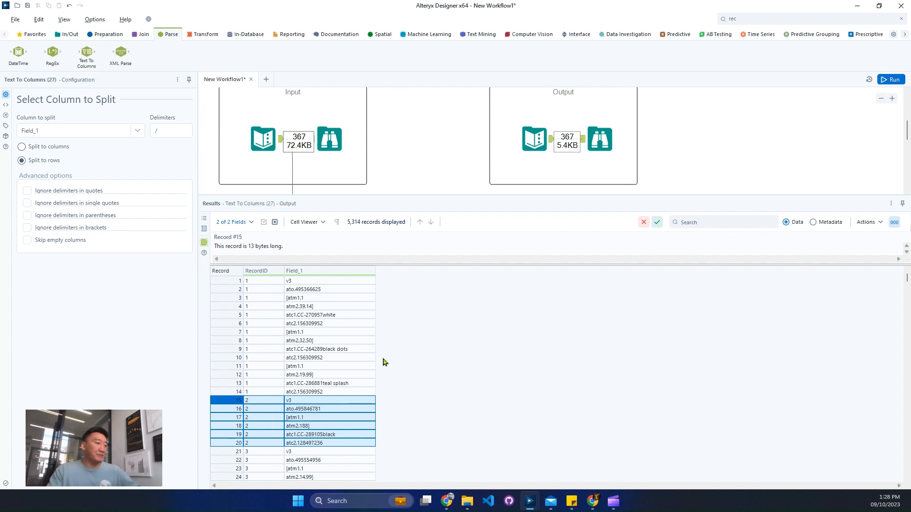
# Step: Add a Filter tool to the canvas, connected to the Text To Columns output
pyautogui.scroll(-2, 383, 361)
pyautogui.scroll(-2, 455, 158)
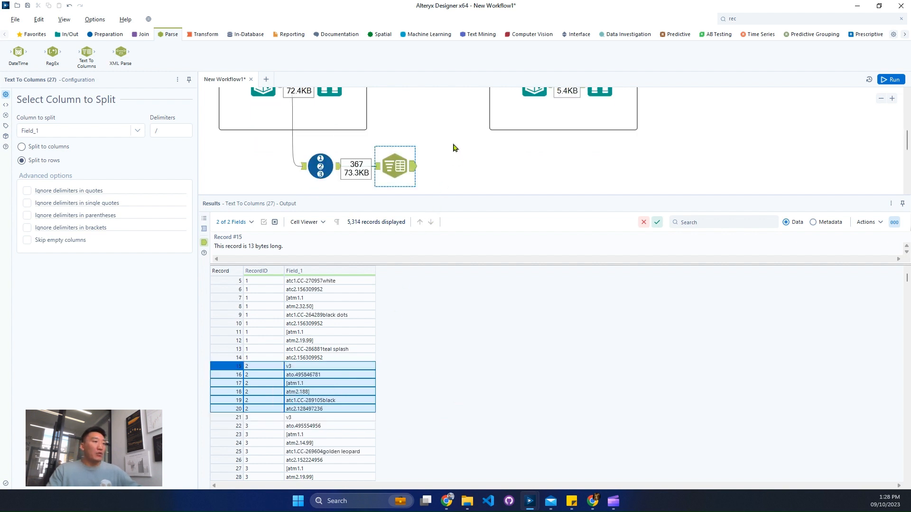
pyautogui.click(765, 19)
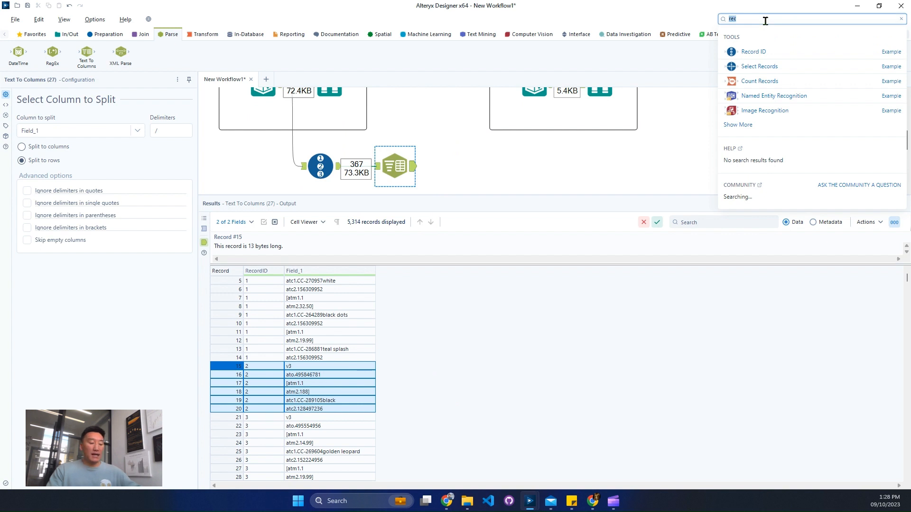
pyautogui.write('fil')
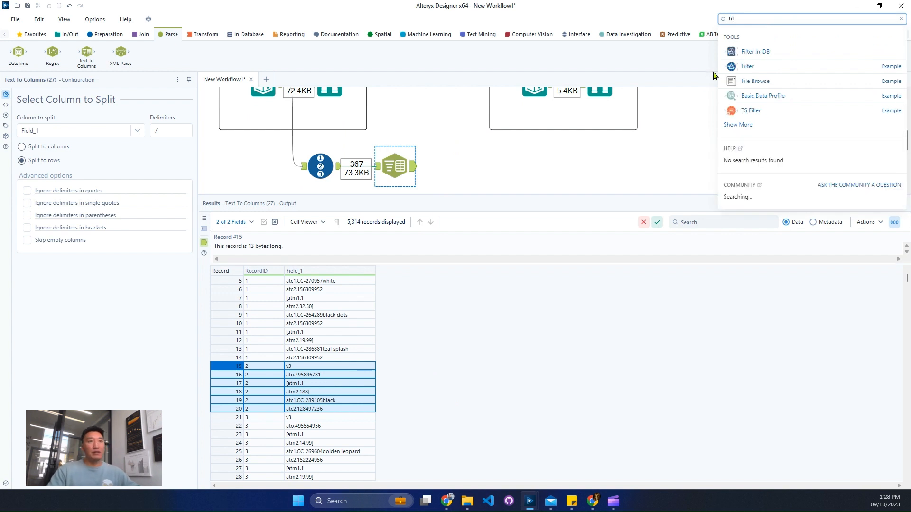
pyautogui.moveTo(747, 66); pyautogui.dragTo(459, 177)
# Step: Configure the Filter tool's basic filter so that Field_1 contains atm2
pyautogui.click(62, 134)
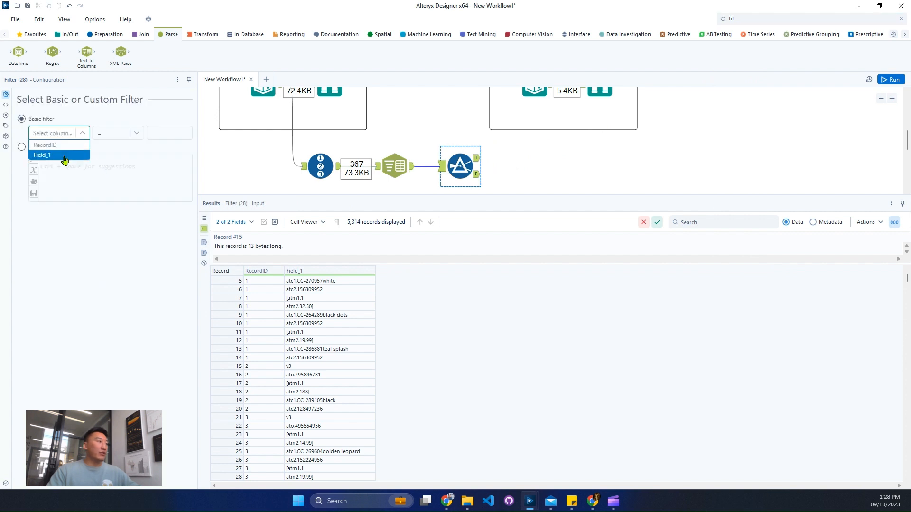
pyautogui.click(62, 154)
pyautogui.click(125, 137)
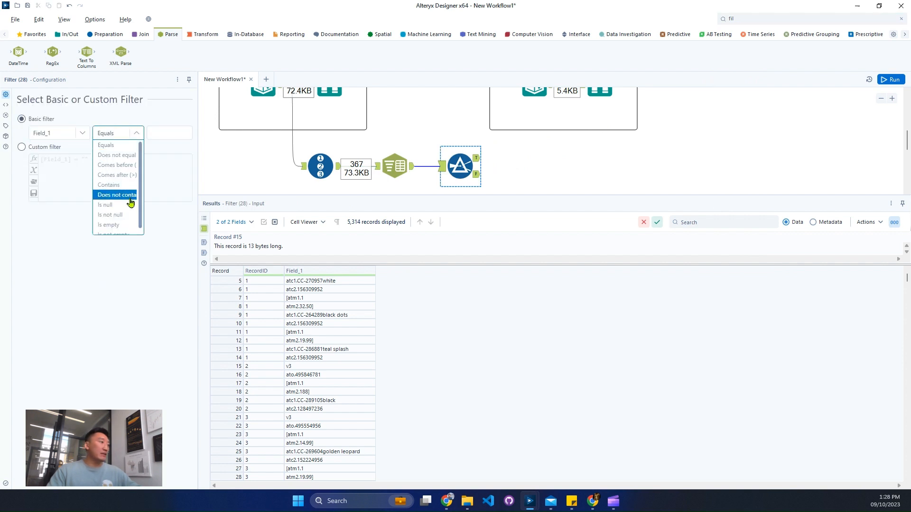
pyautogui.click(125, 185)
pyautogui.click(165, 132)
pyautogui.write('atm2')
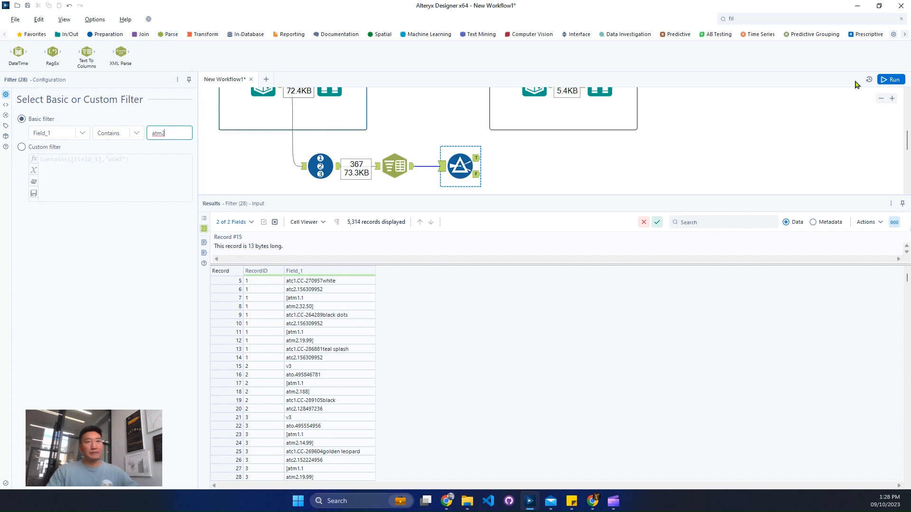
# Step: Run the workflow and compare the Filter's True and False outputs, checking the format of the atm2 amounts
pyautogui.click(890, 80)
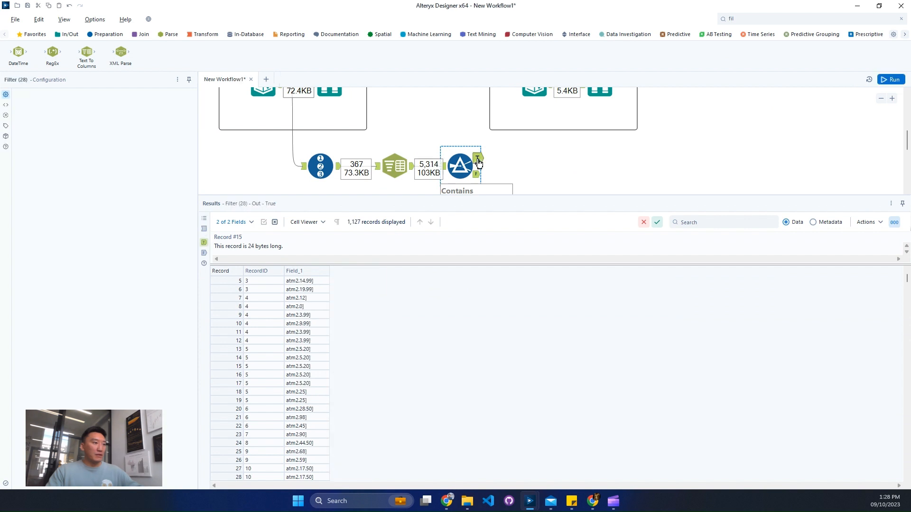
pyautogui.click(477, 174)
pyautogui.scroll(-10, 344, 340)
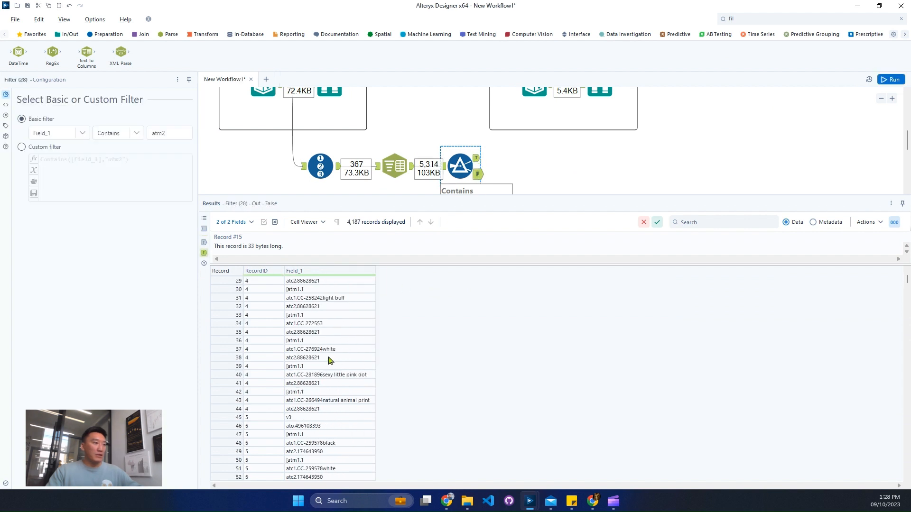
pyautogui.click(476, 158)
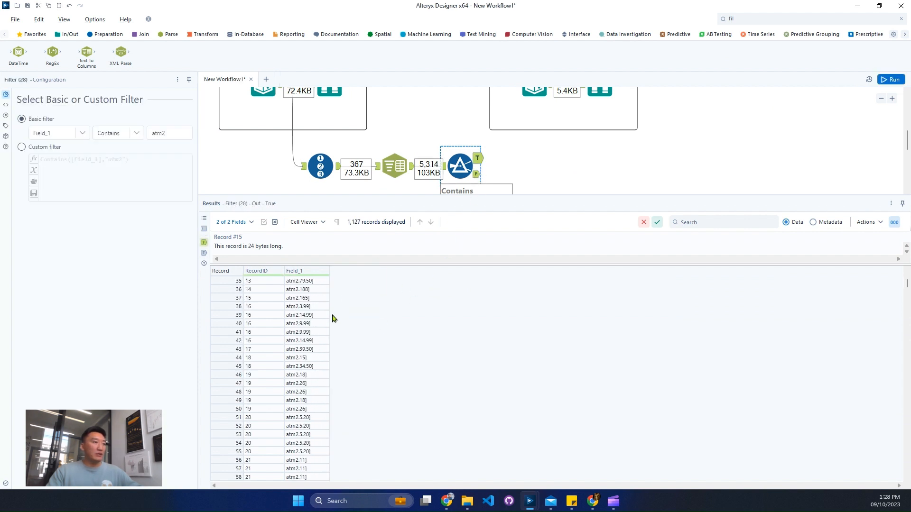
pyautogui.scroll(-14, 319, 315)
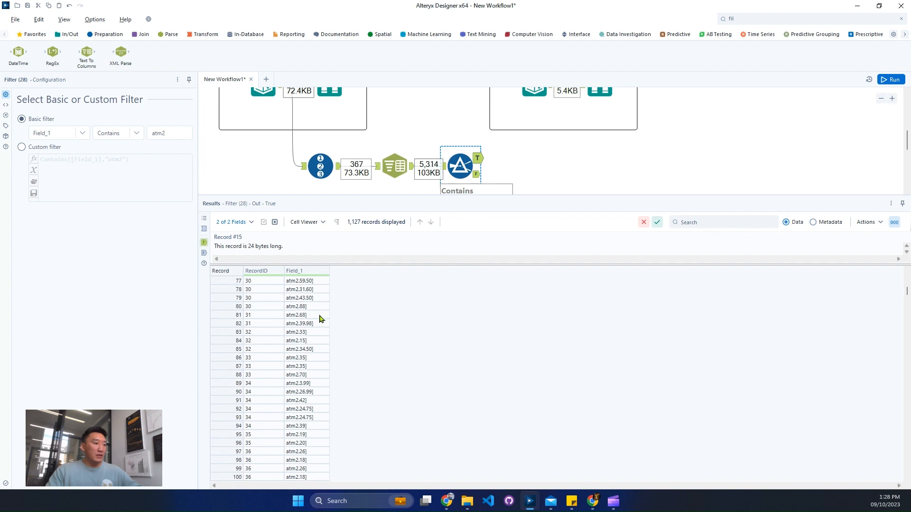
pyautogui.scroll(-3, 313, 408)
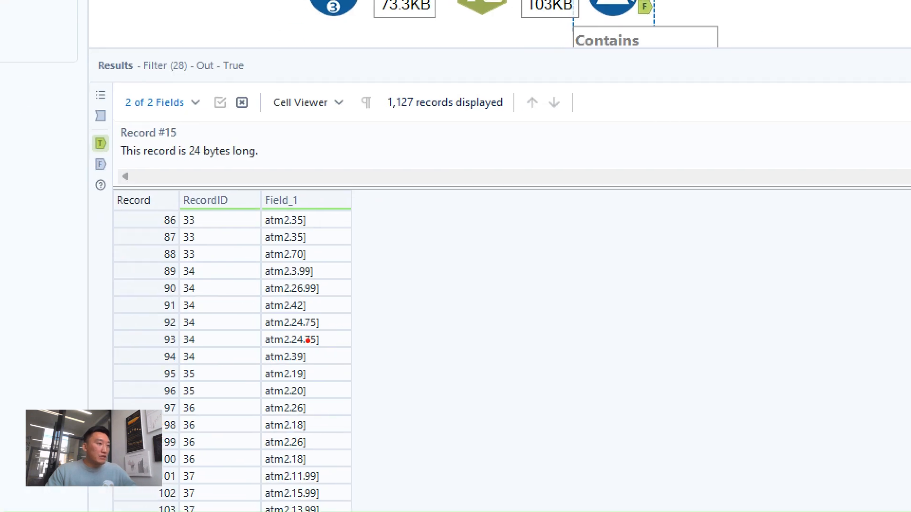
pyautogui.moveTo(287, 315); pyautogui.dragTo(341, 350)
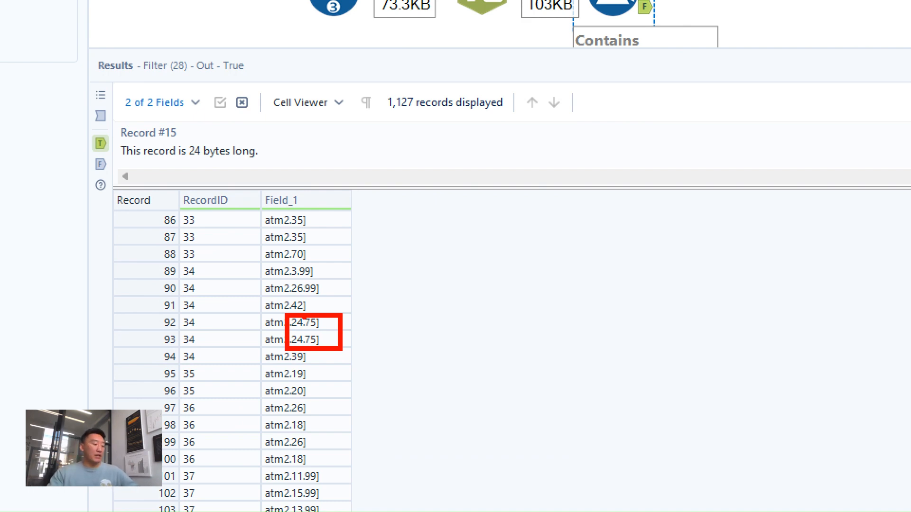
# Step: Find the RegEx tool and connect it to the Filter's True output
pyautogui.click(757, 19)
pyautogui.write('fil')
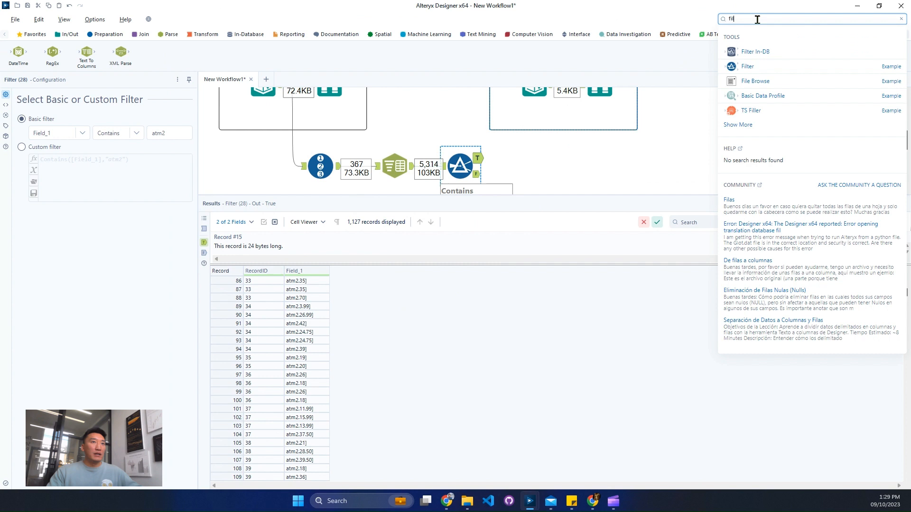
pyautogui.hotkey('ctrl', 'a')
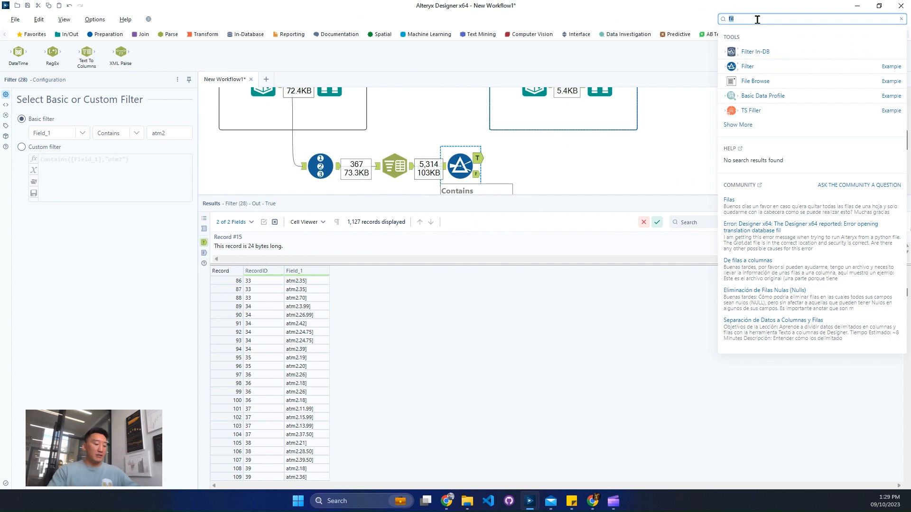
pyautogui.write('rege')
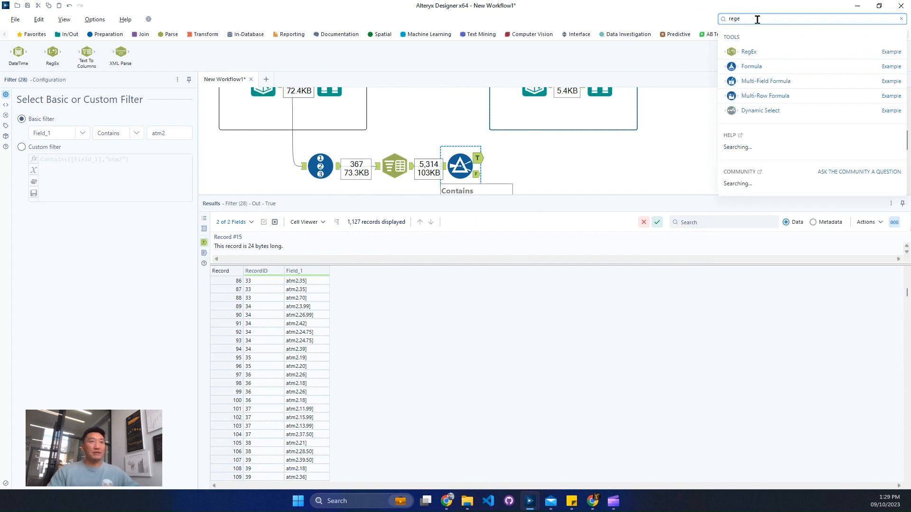
pyautogui.moveTo(741, 52); pyautogui.dragTo(529, 159)
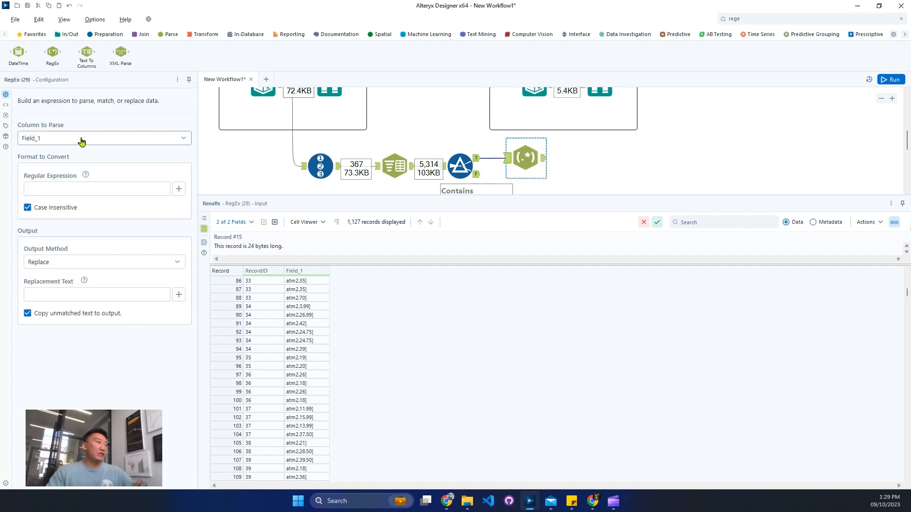
# Step: Enter atm2\.[\d|\.]+\] as the RegEx tool's regular expression
pyautogui.click(75, 188)
pyautogui.write('t')
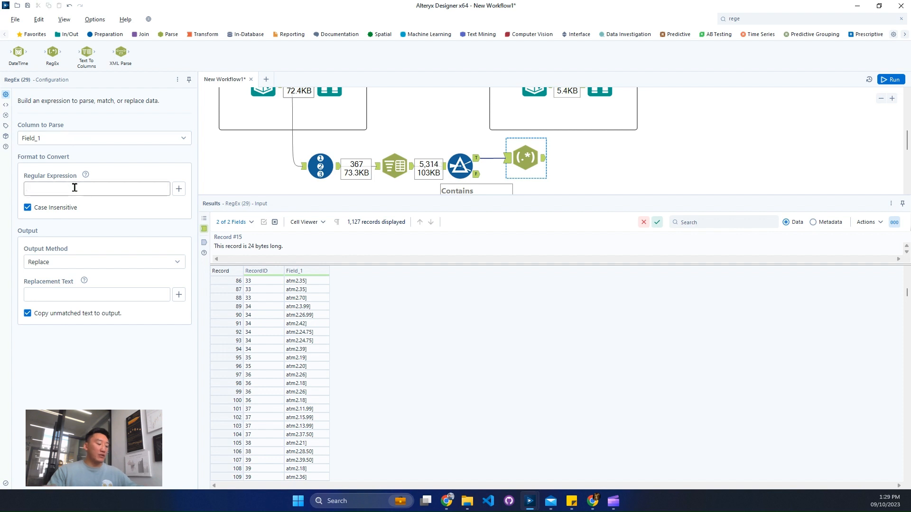
pyautogui.write('a')
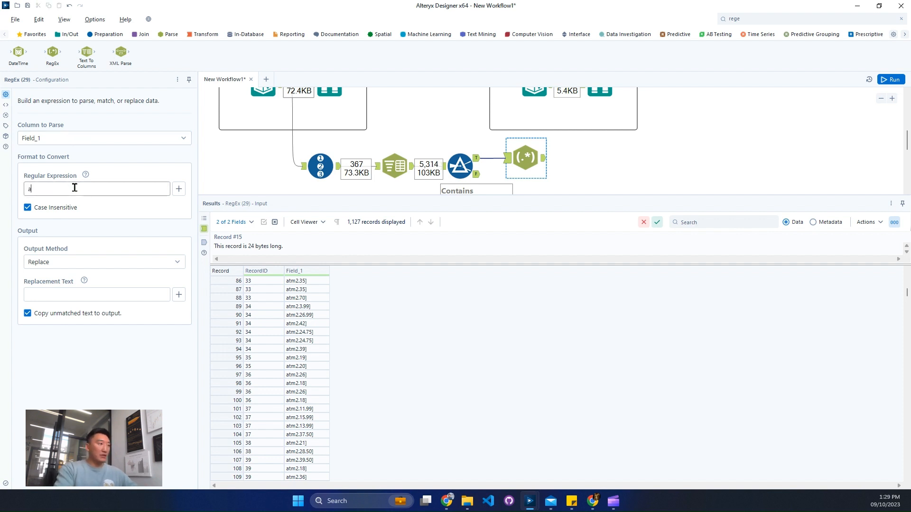
pyautogui.write('atm2\\')
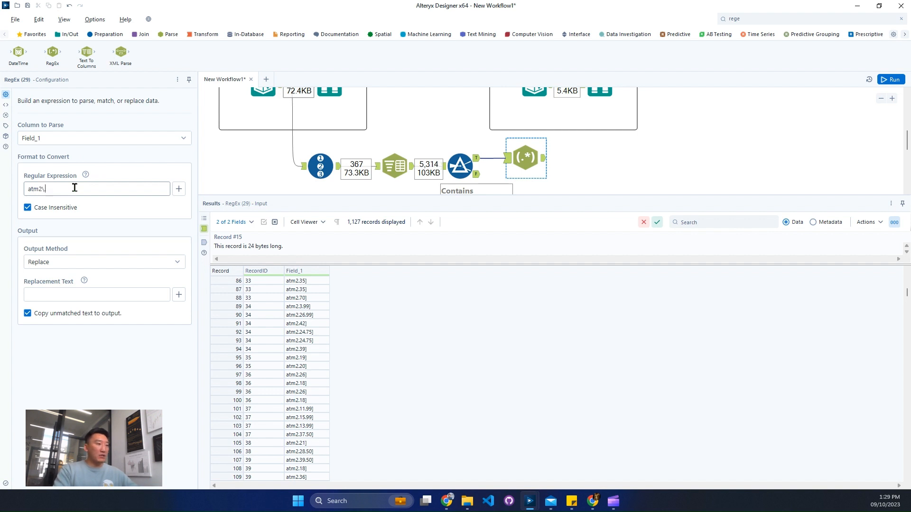
pyautogui.write('.')
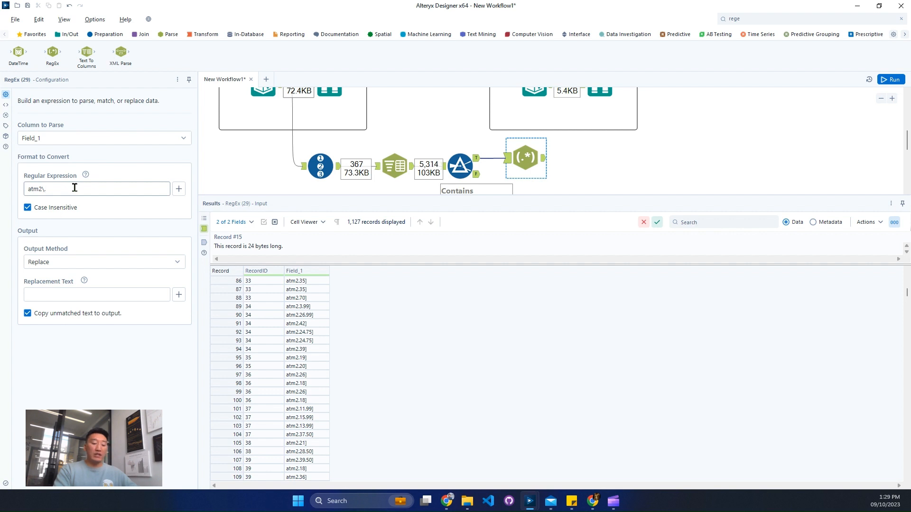
pyautogui.write('[')
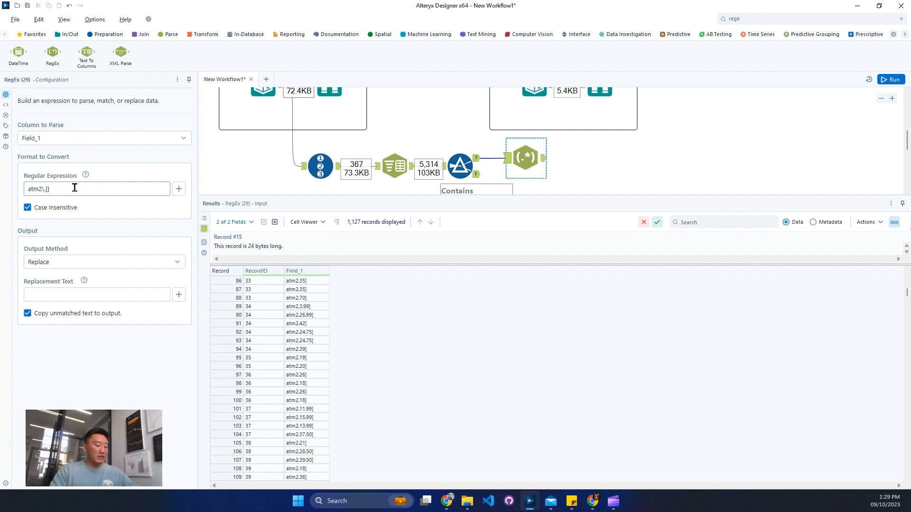
pyautogui.write('\\d|\\.')
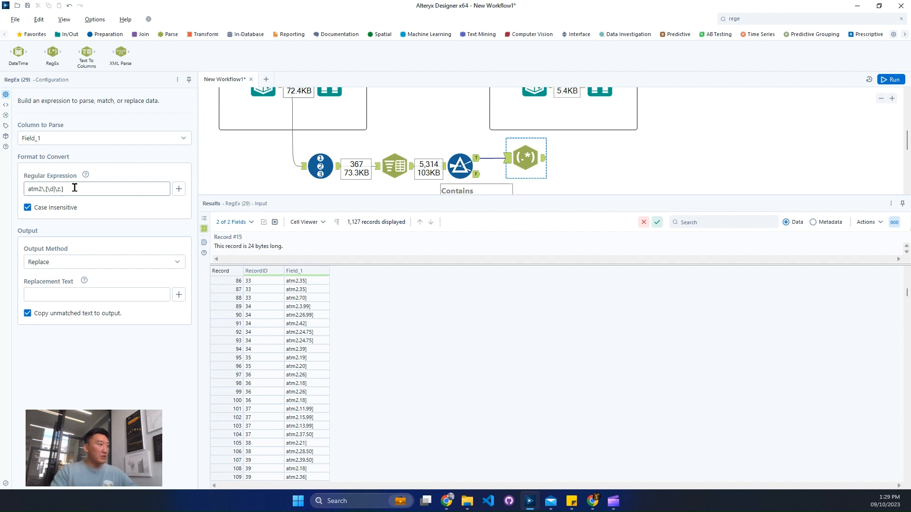
pyautogui.write('+')
pyautogui.write('\\]')
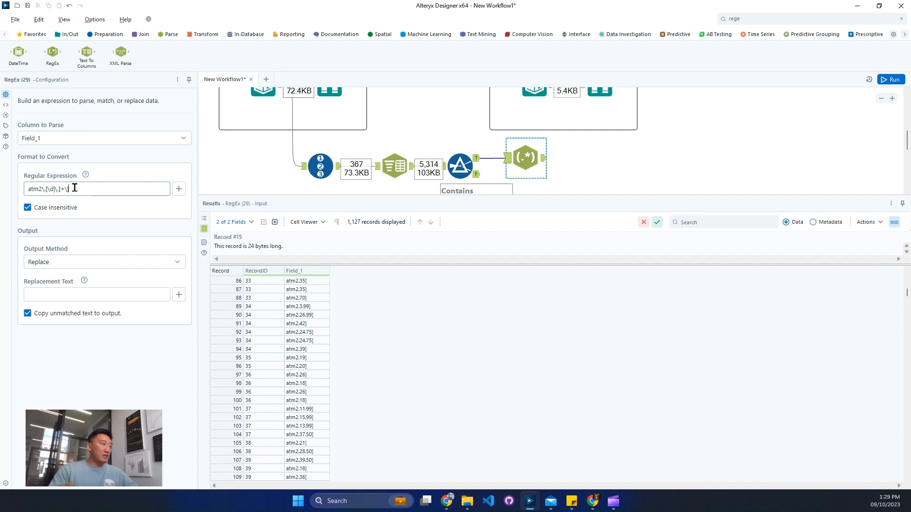
# Step: Copy the Field_1 values of records 86 to 95 without headers and replace the regex101 test string in Chrome with them
pyautogui.moveTo(311, 280); pyautogui.dragTo(318, 362)
pyautogui.rightClick(318, 361)
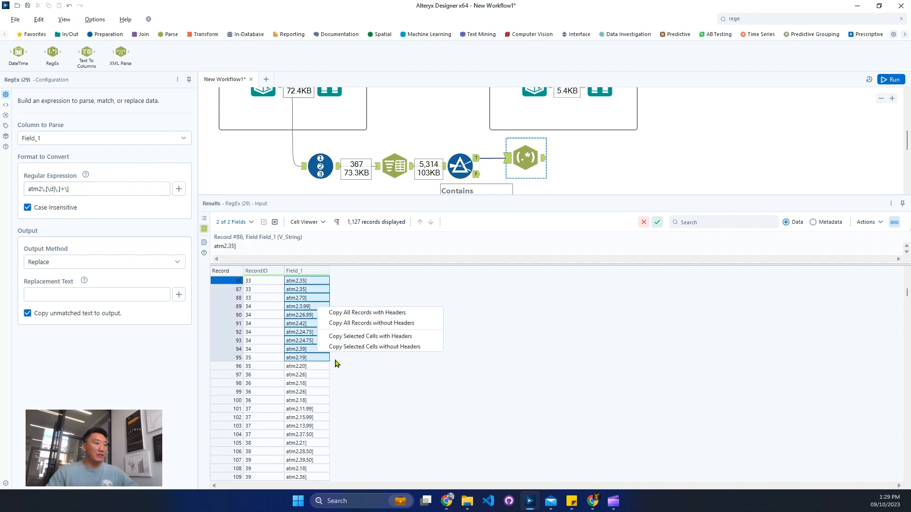
pyautogui.click(368, 350)
pyautogui.click(474, 283)
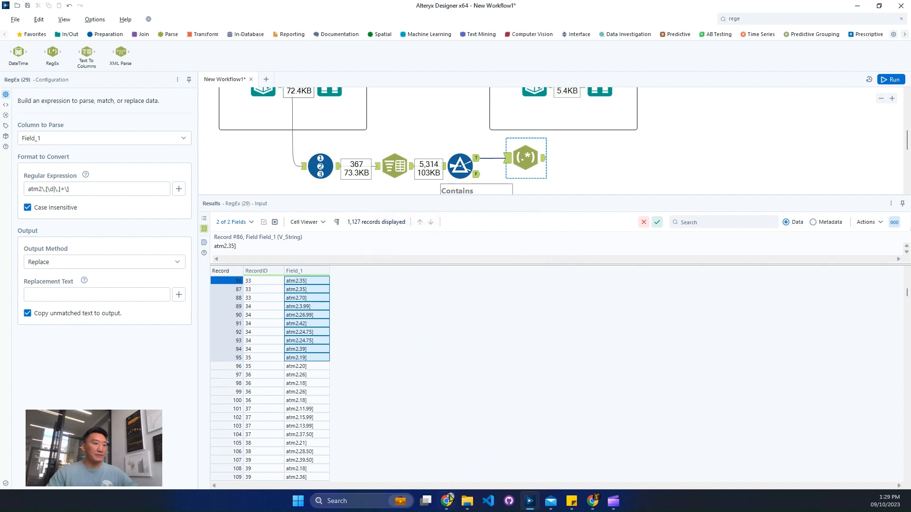
pyautogui.click(446, 501)
pyautogui.hotkey('ctrl', 'a')
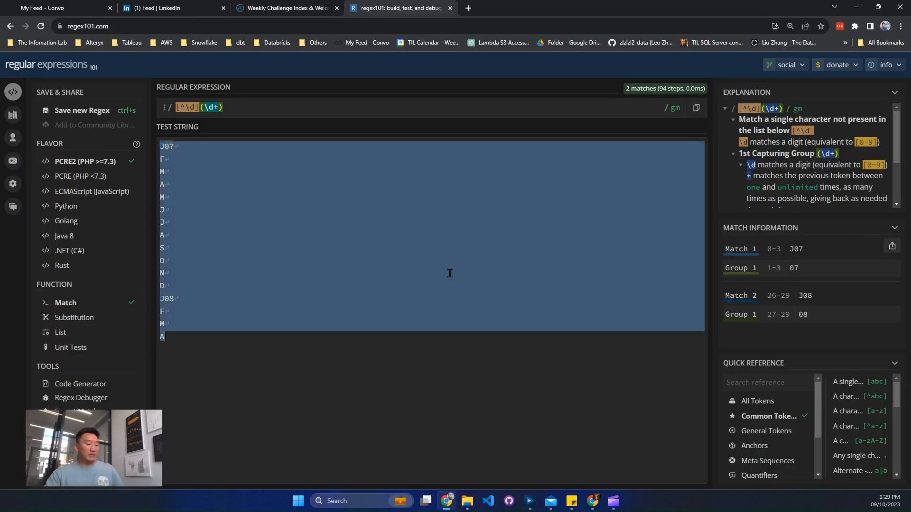
pyautogui.hotkey('ctrl', 'v')
# Step: Replace the existing regex101 pattern with atm2\. to match the literal prefix
pyautogui.click(254, 104)
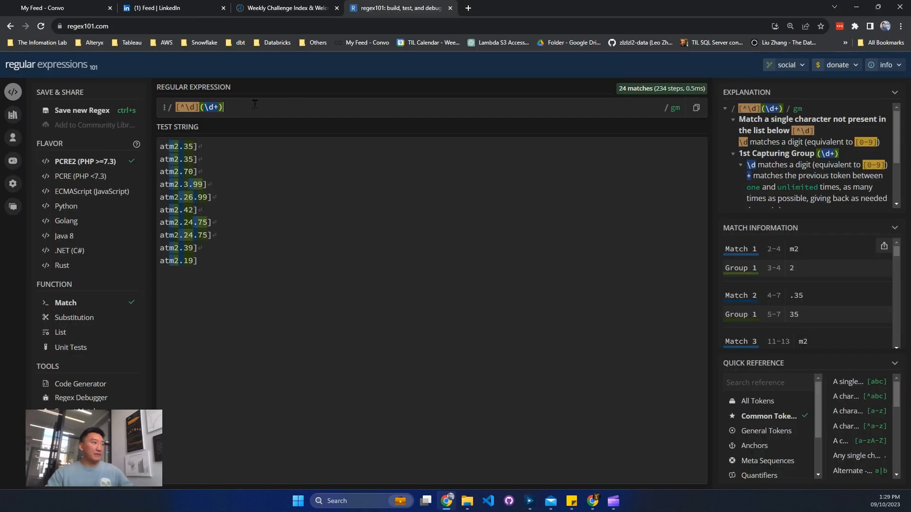
pyautogui.press('Tab')
pyautogui.click(379, 102)
pyautogui.hotkey('ctrl', 'a')
pyautogui.write('atm2')
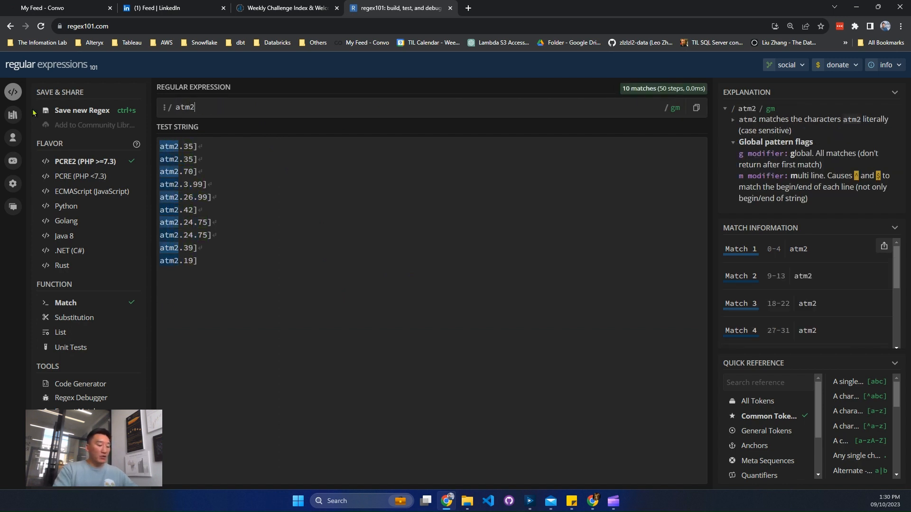
pyautogui.write('\\z')
pyautogui.write('.')
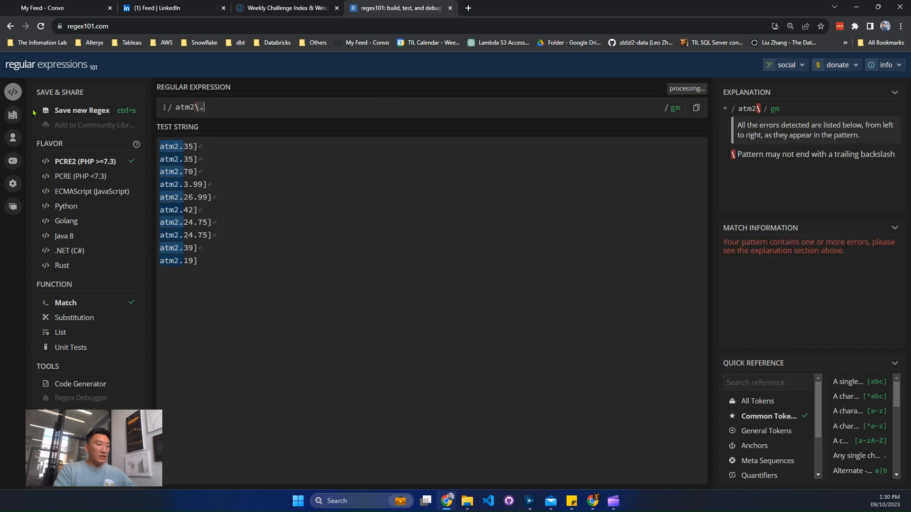
# Step: Extend the regex101 pattern with [\d|\.]+ so it covers the digits and decimal point following the prefix
pyautogui.write('[')
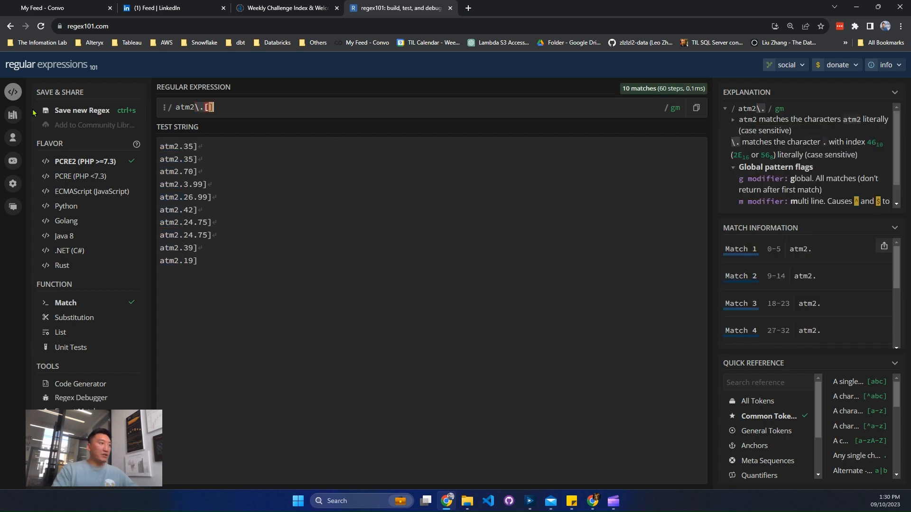
pyautogui.write('\\d]')
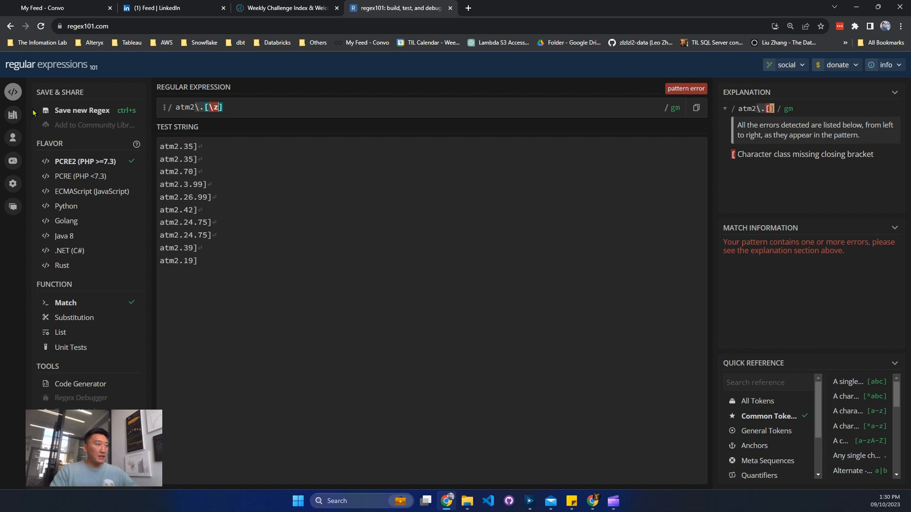
pyautogui.write('|\\z')
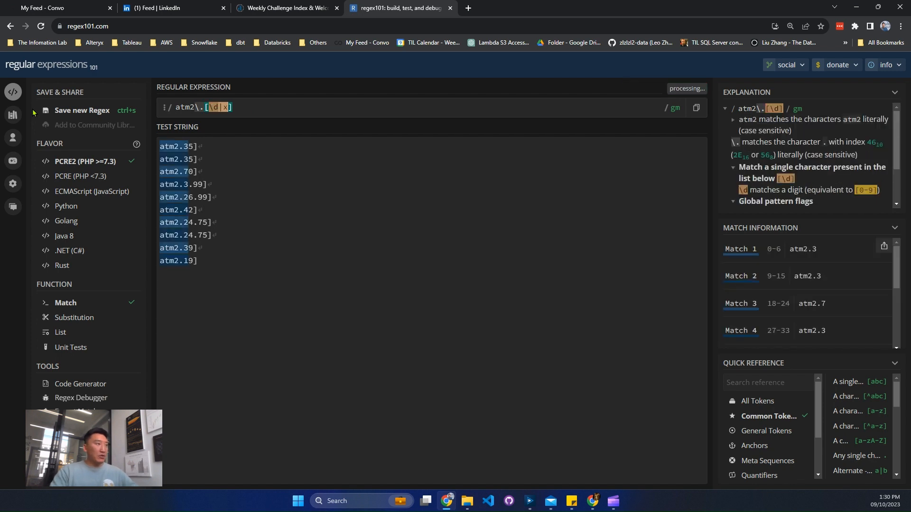
pyautogui.press('BackSpace')
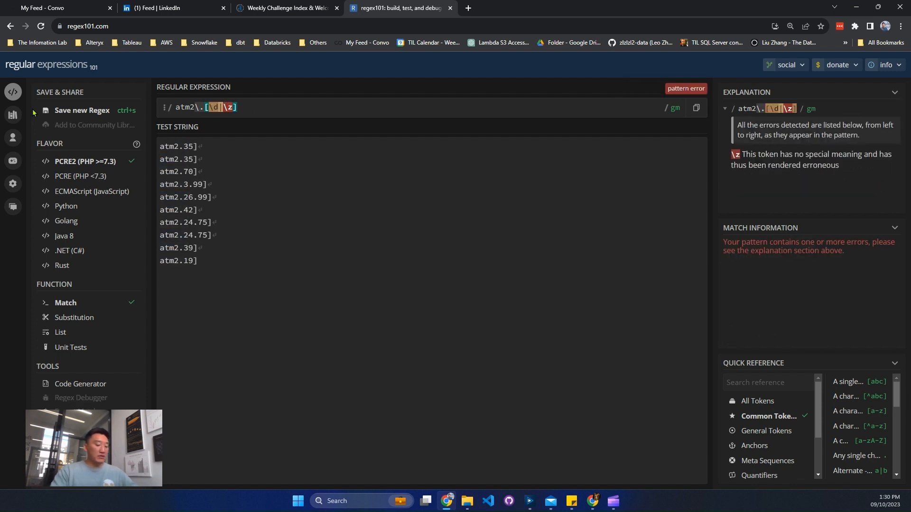
pyautogui.write('.]')
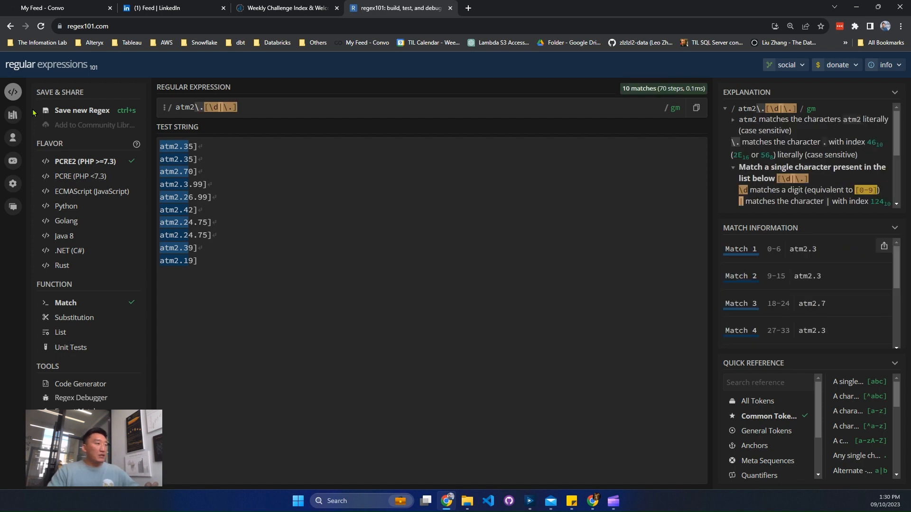
pyautogui.write('+')
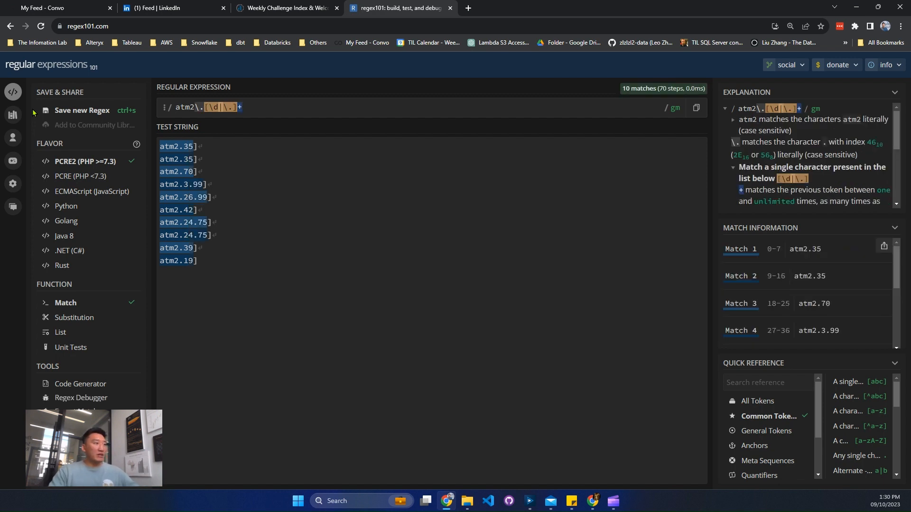
# Step: Complete the regex101 pattern with a literal closing bracket \] and enclose [\d|\.]+ in a capturing group
pyautogui.write('\\z')
pyautogui.press('BackSpace')
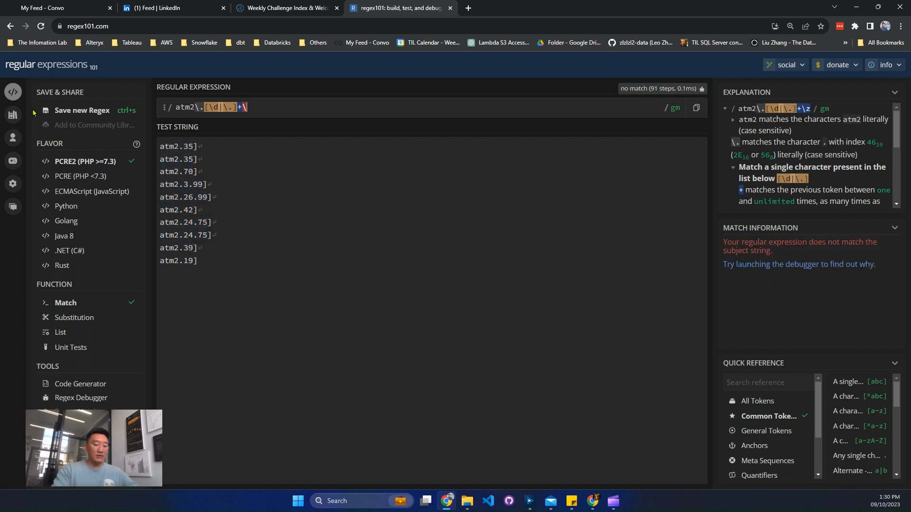
pyautogui.write(']')
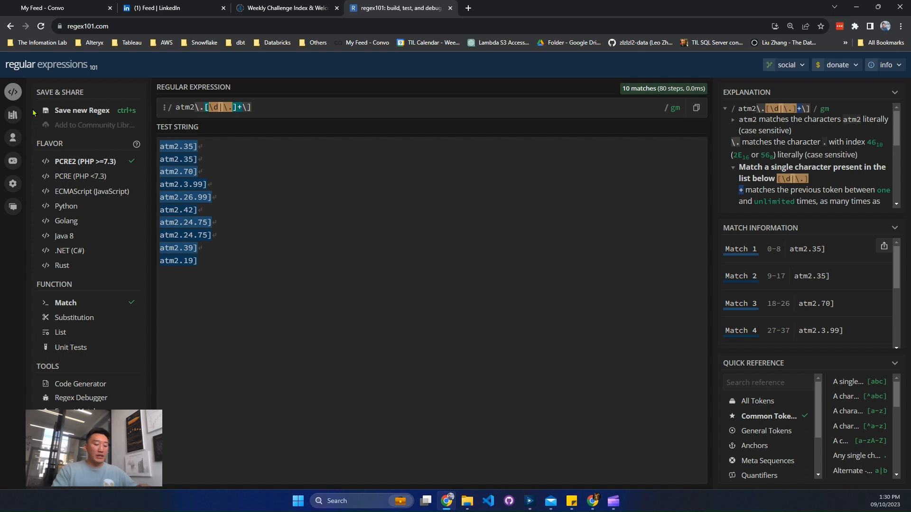
pyautogui.write('(')
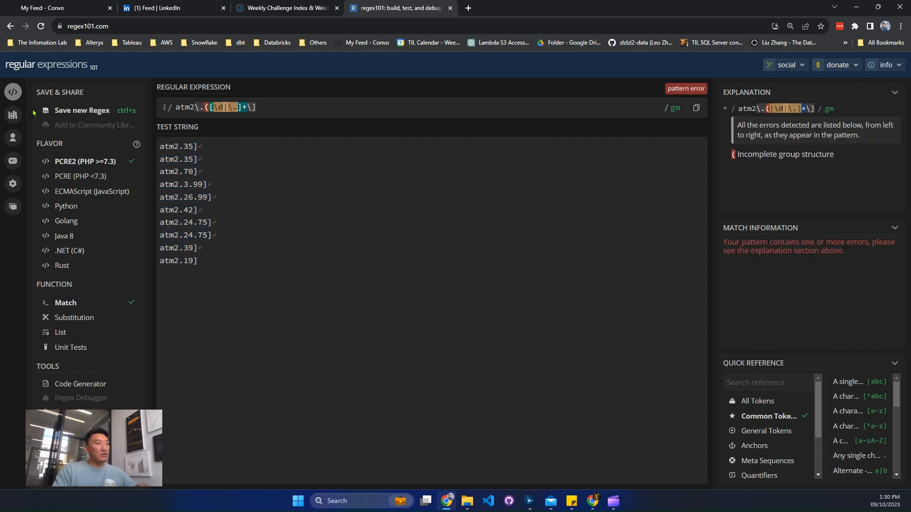
pyautogui.write(')')
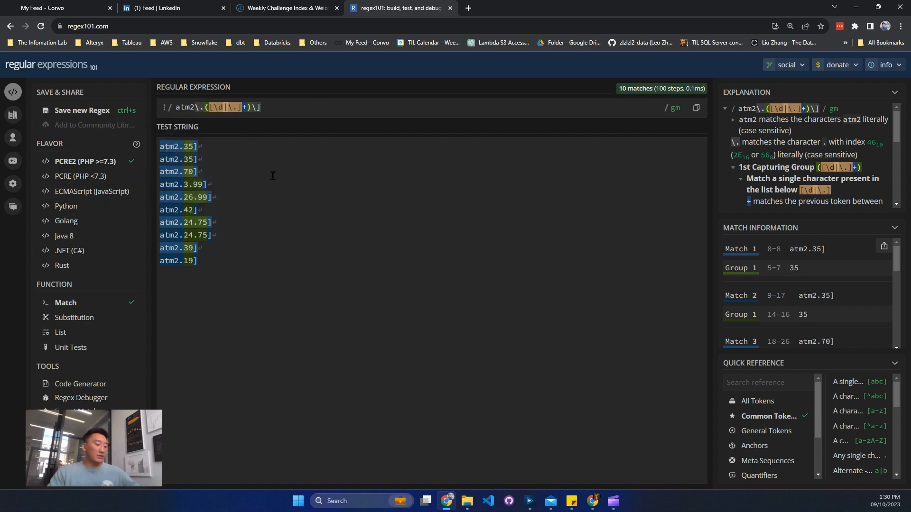
# Step: In Alteryx Designer, set the RegEx tool's output method to Parse and change its expression to atm2\.([\d|\.]+)\]
pyautogui.hotkey('alt', 'Tab')
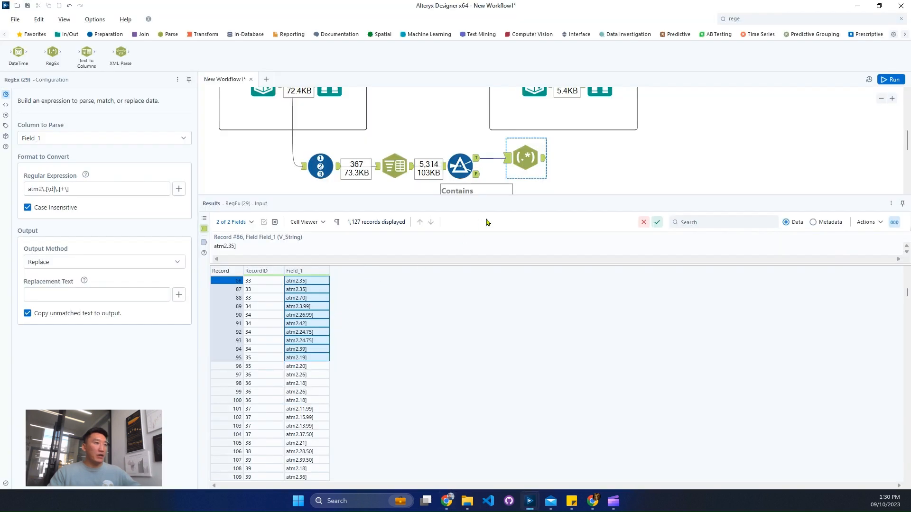
pyautogui.click(91, 262)
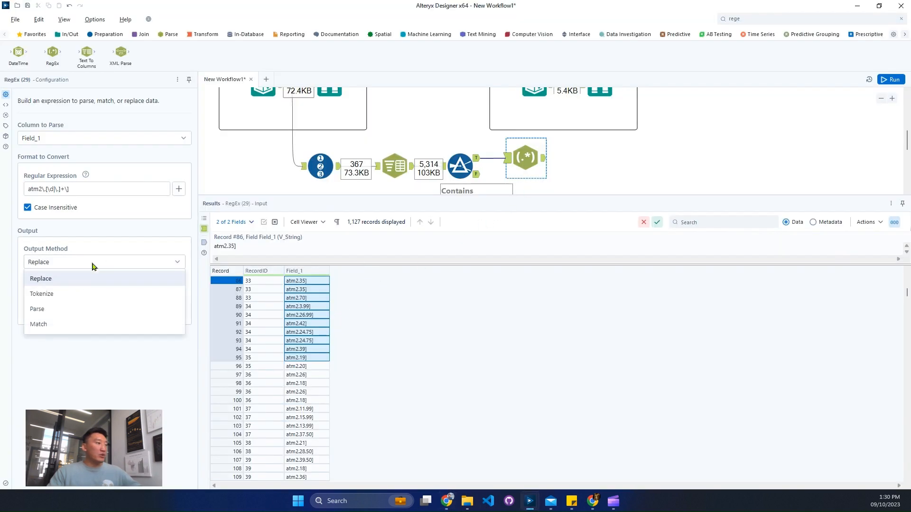
pyautogui.click(47, 309)
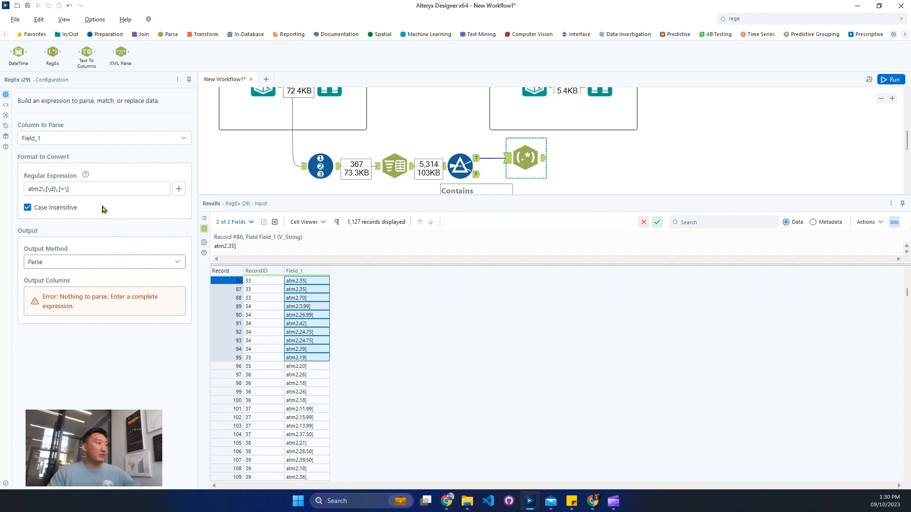
pyautogui.click(40, 189)
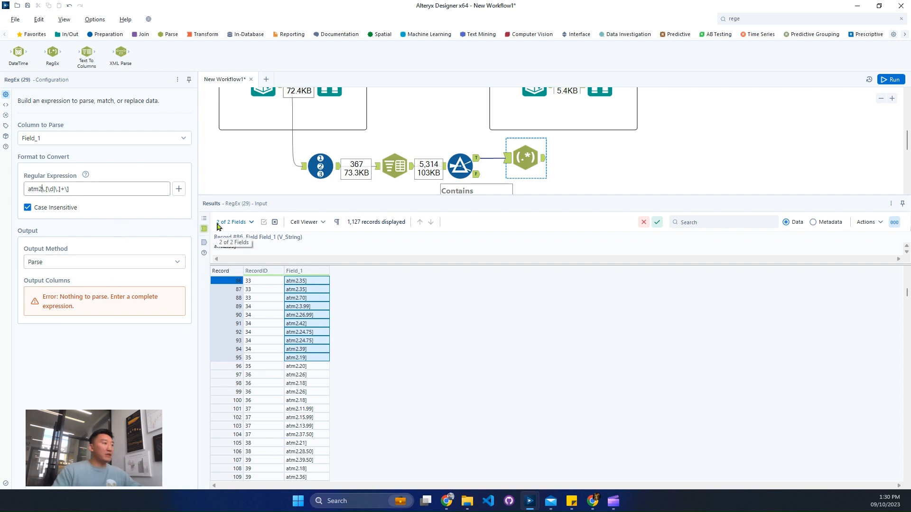
pyautogui.write('.(')
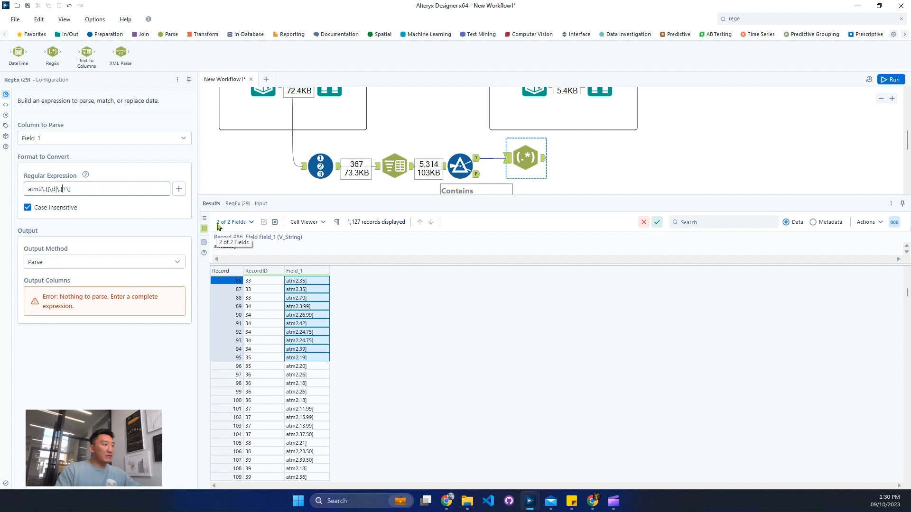
pyautogui.write(')')
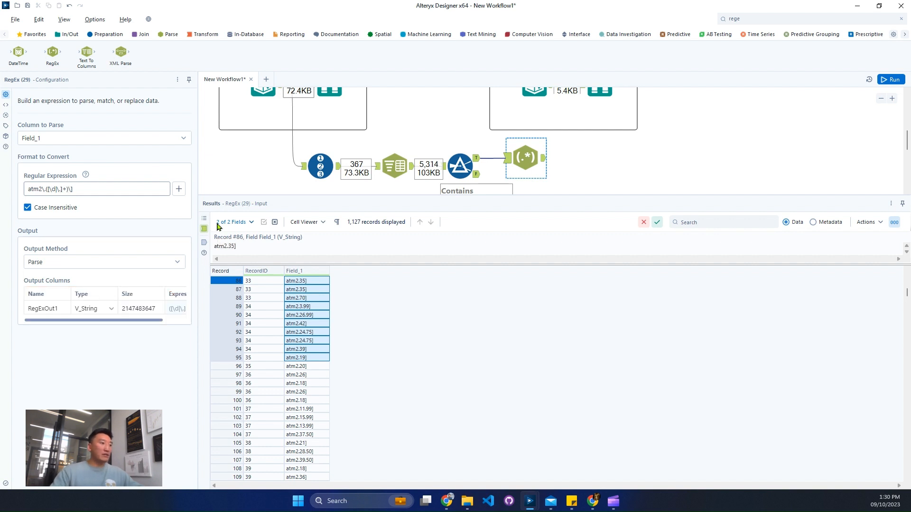
# Step: Check the field names and data types in the expected output's metadata, then return to the RegEx tool's input data
pyautogui.scroll(2, 631, 114)
pyautogui.click(614, 143)
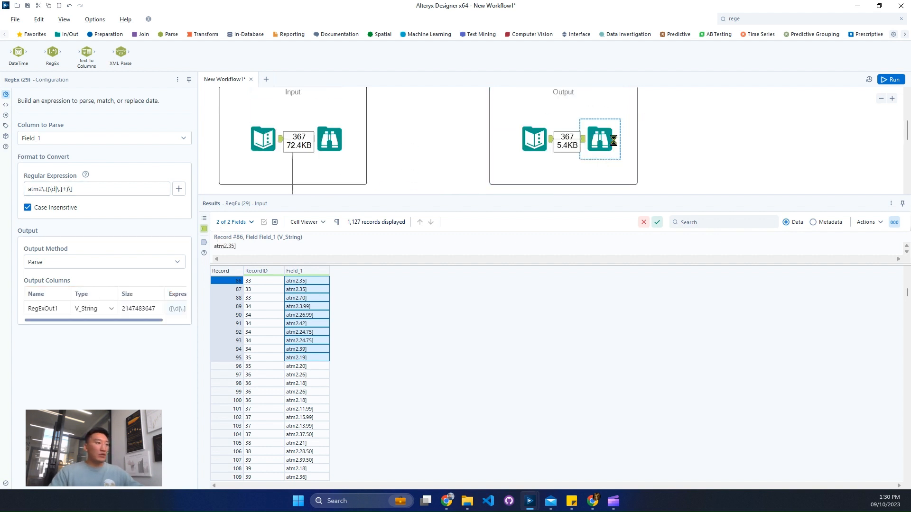
pyautogui.click(313, 271)
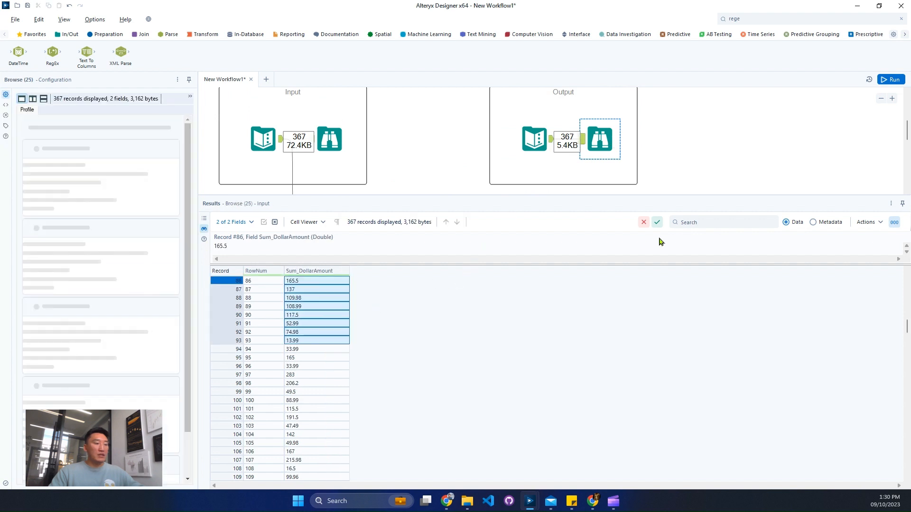
pyautogui.click(821, 223)
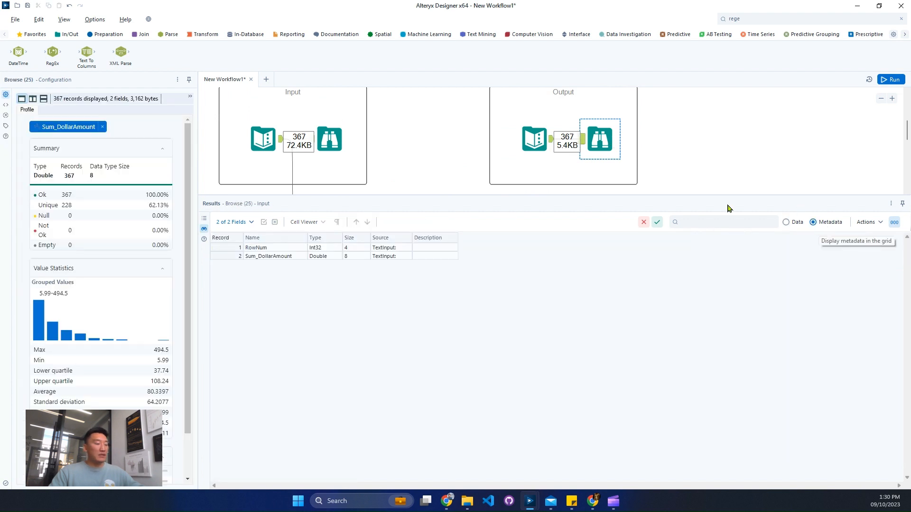
pyautogui.scroll(-3, 446, 135)
pyautogui.click(521, 105)
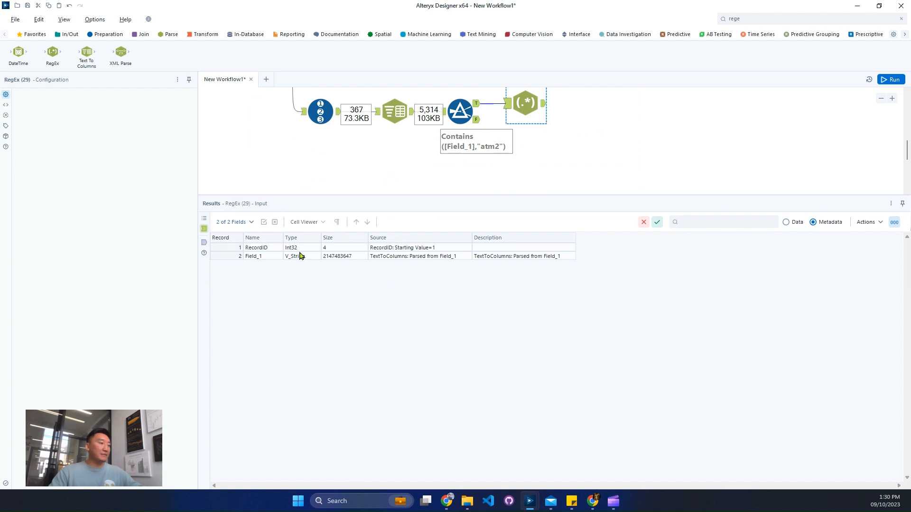
pyautogui.click(796, 222)
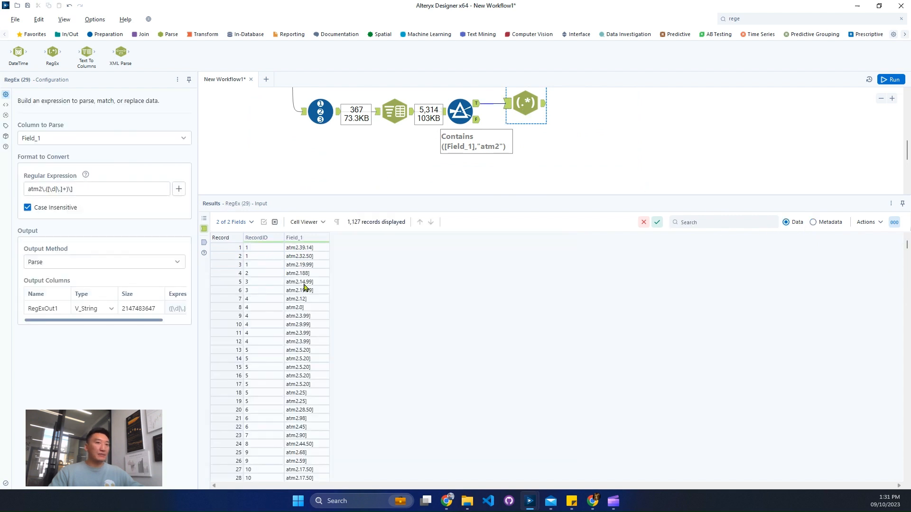
# Step: Rename the RegEx tool's parsed output column to Amount
pyautogui.click(69, 308)
pyautogui.click(67, 309)
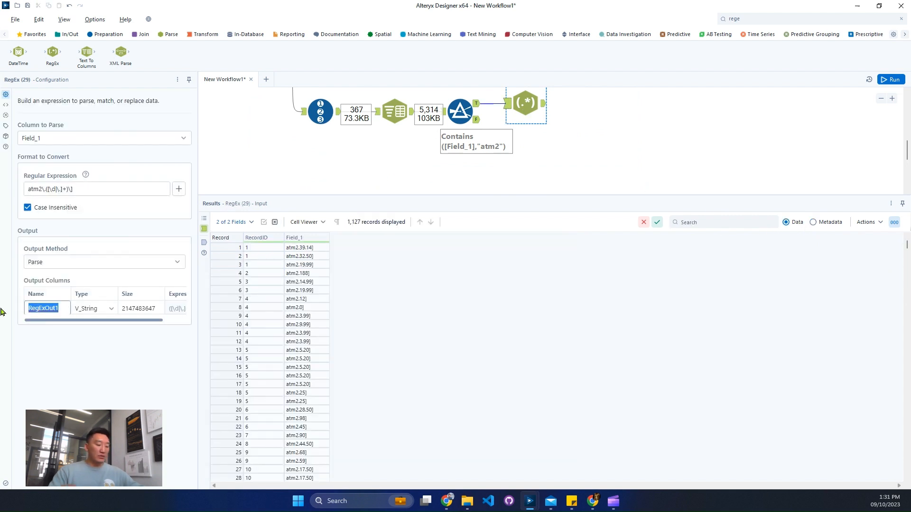
pyautogui.write('Amount')
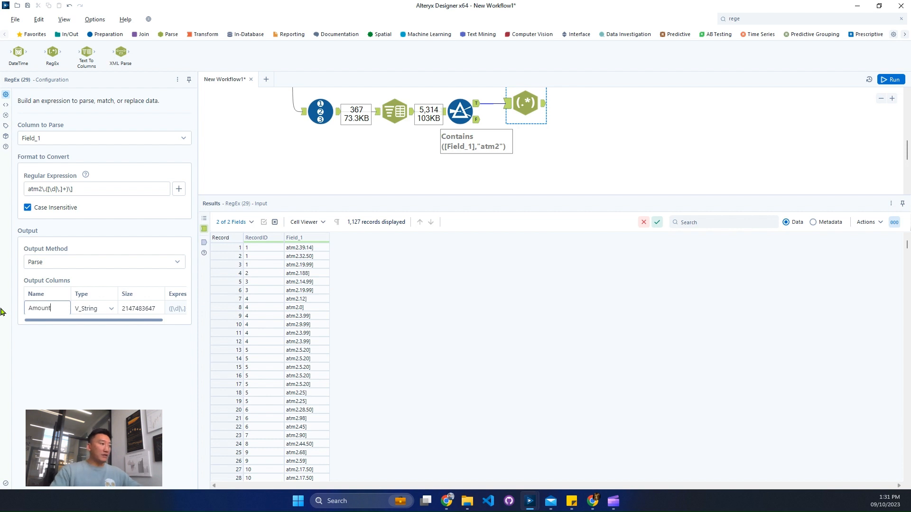
# Step: Copy the text DollarAmount from the Sum_DollarAmount header in the expected output's Text Input tool
pyautogui.scroll(3, 522, 142)
pyautogui.click(600, 112)
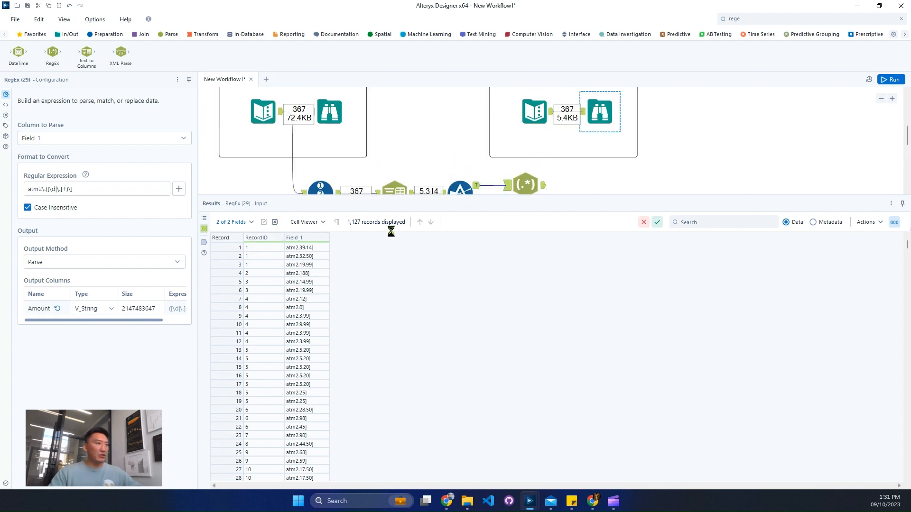
pyautogui.click(534, 112)
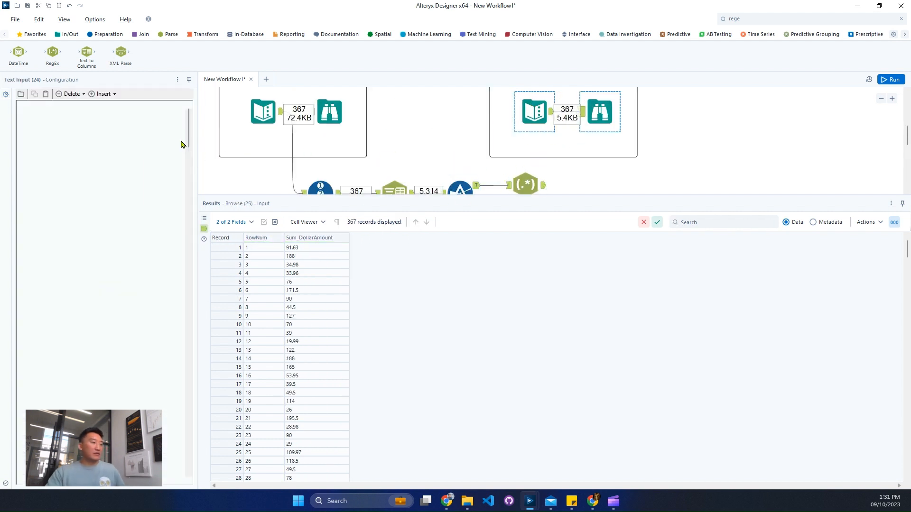
pyautogui.doubleClick(78, 105)
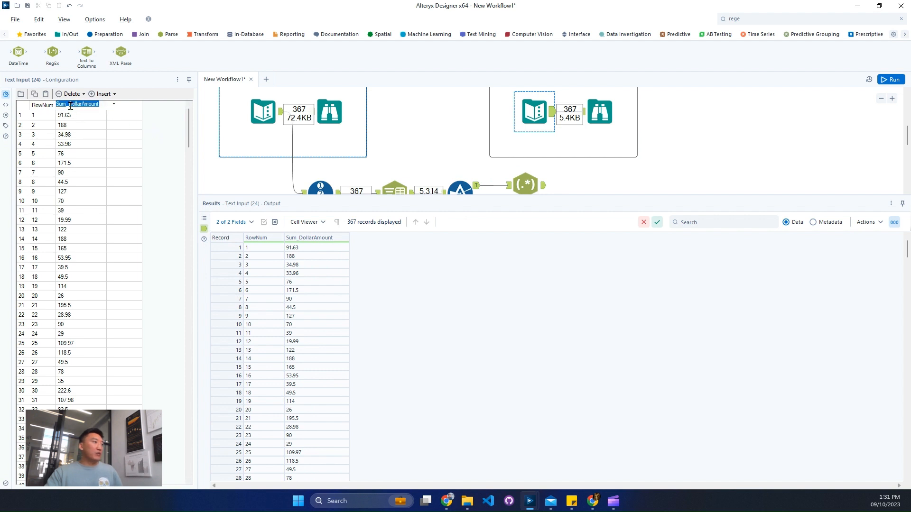
pyautogui.click(69, 105)
pyautogui.moveTo(70, 104); pyautogui.dragTo(136, 108)
pyautogui.hotkey('ctrl', 'c')
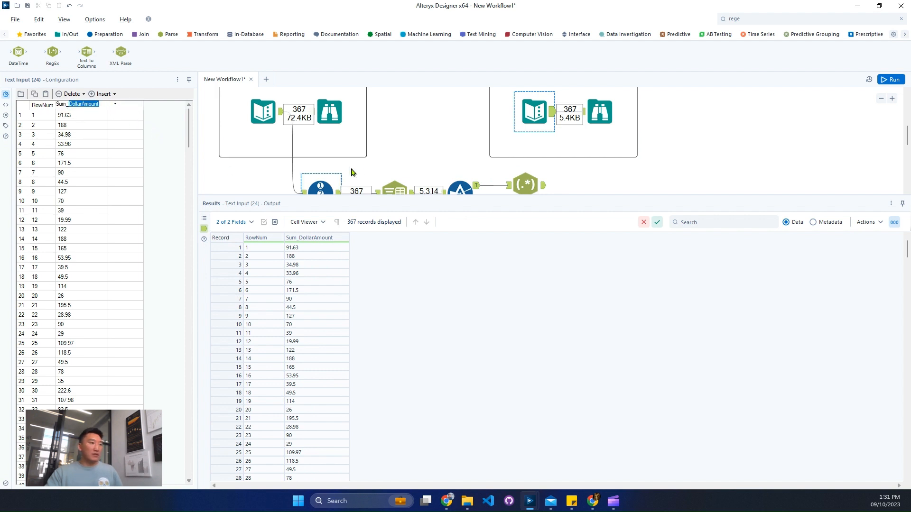
# Step: Rename the RegEx tool's output column with the copied name DollarAmount and set its data type to Double
pyautogui.scroll(-3, 351, 172)
pyautogui.click(524, 107)
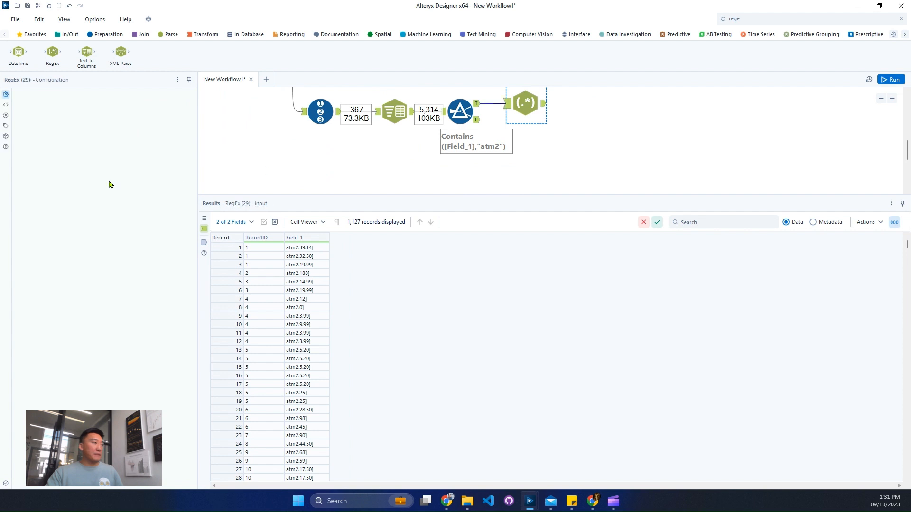
pyautogui.click(54, 308)
pyautogui.hotkey('ctrl', 'a')
pyautogui.hotkey('ctrl', 'v')
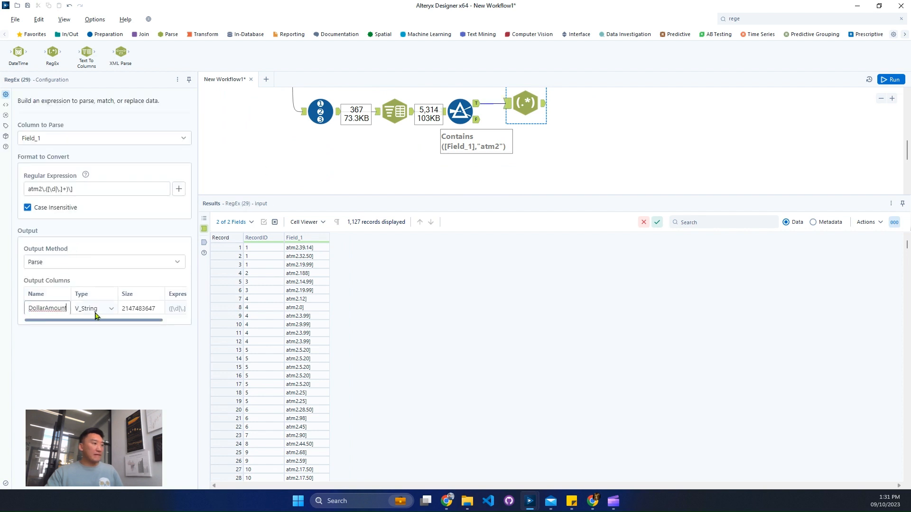
pyautogui.click(96, 311)
pyautogui.click(100, 313)
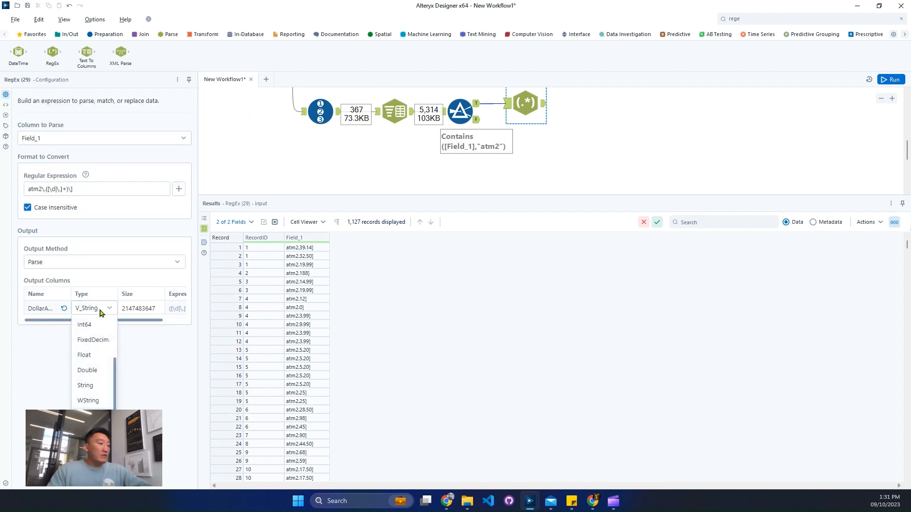
pyautogui.scroll(1, 105, 394)
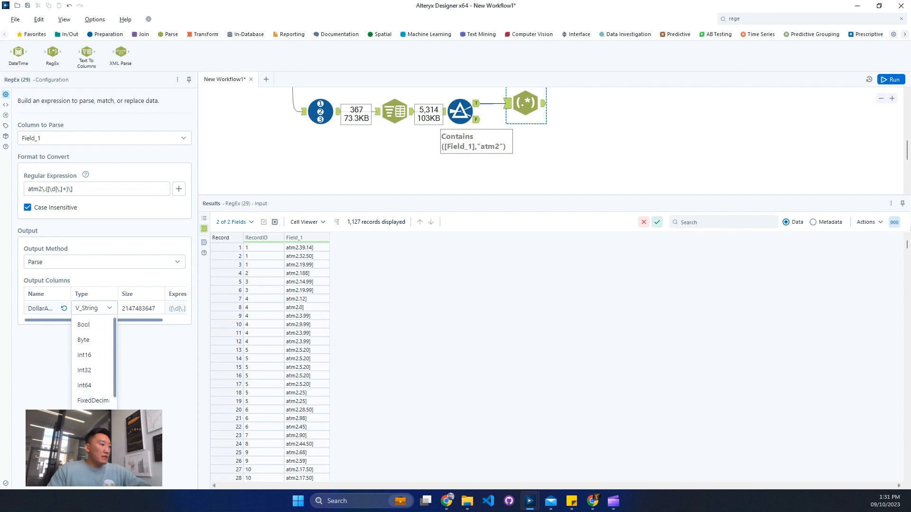
pyautogui.click(90, 430)
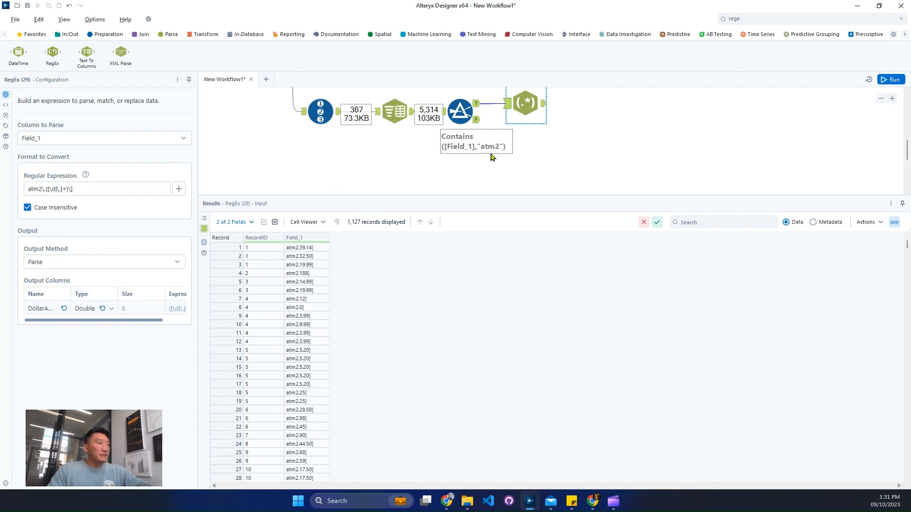
# Step: Run the workflow, enlarge the canvas area, and review the parsed DollarAmount values in the RegEx tool's output
pyautogui.click(889, 79)
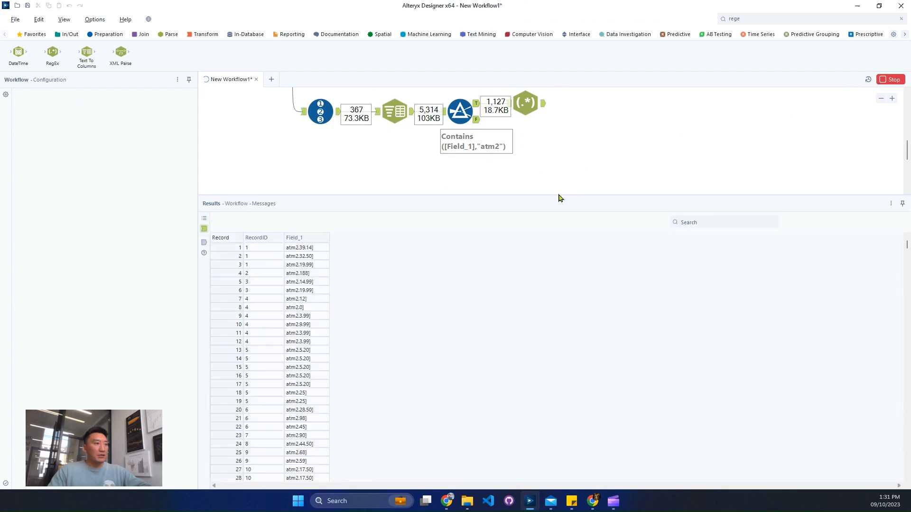
pyautogui.moveTo(556, 283); pyautogui.dragTo(556, 285)
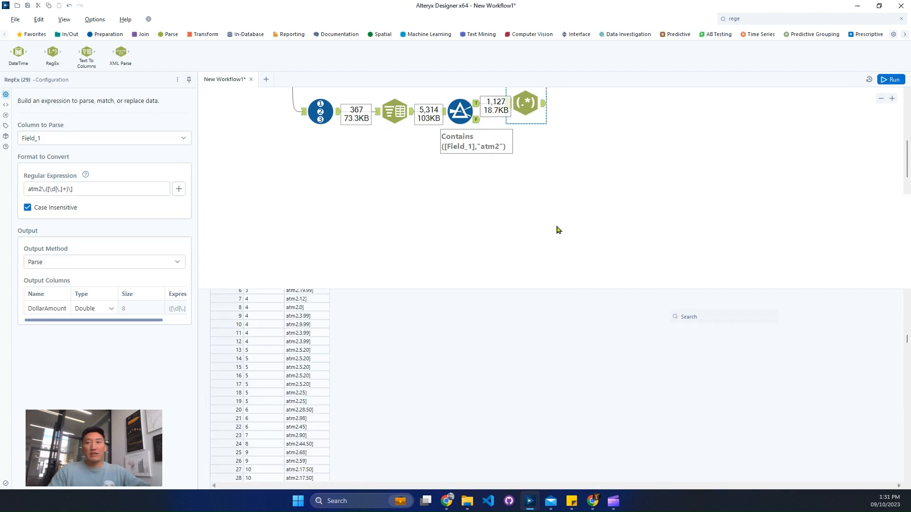
pyautogui.click(544, 131)
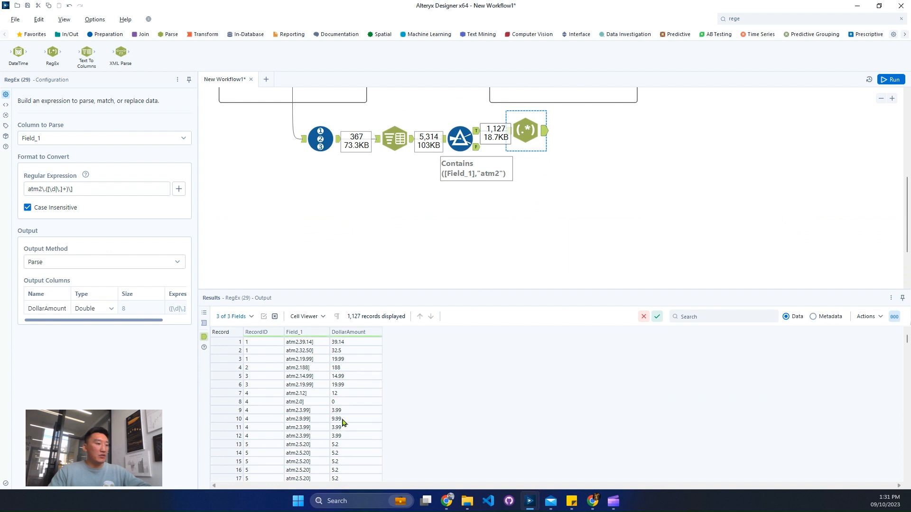
pyautogui.scroll(-8, 359, 396)
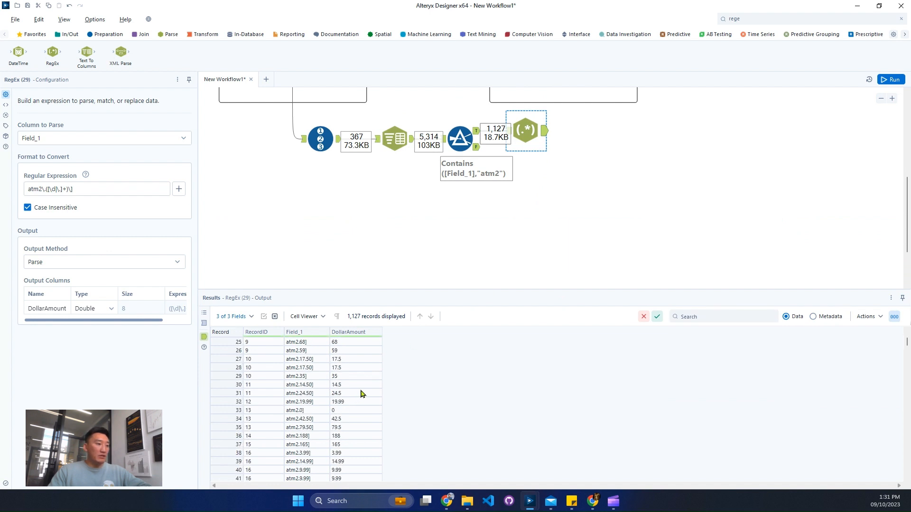
pyautogui.scroll(5, 303, 393)
pyautogui.moveTo(232, 342); pyautogui.dragTo(241, 356)
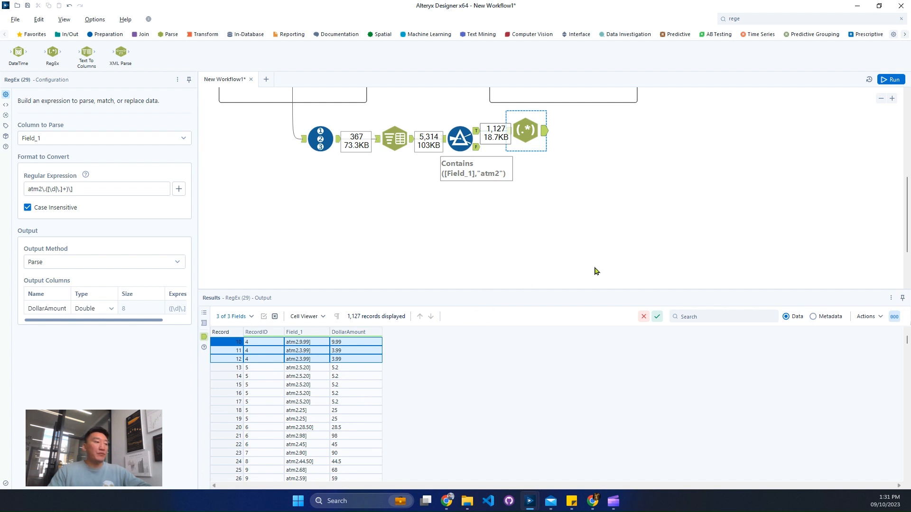
pyautogui.scroll(1, 432, 387)
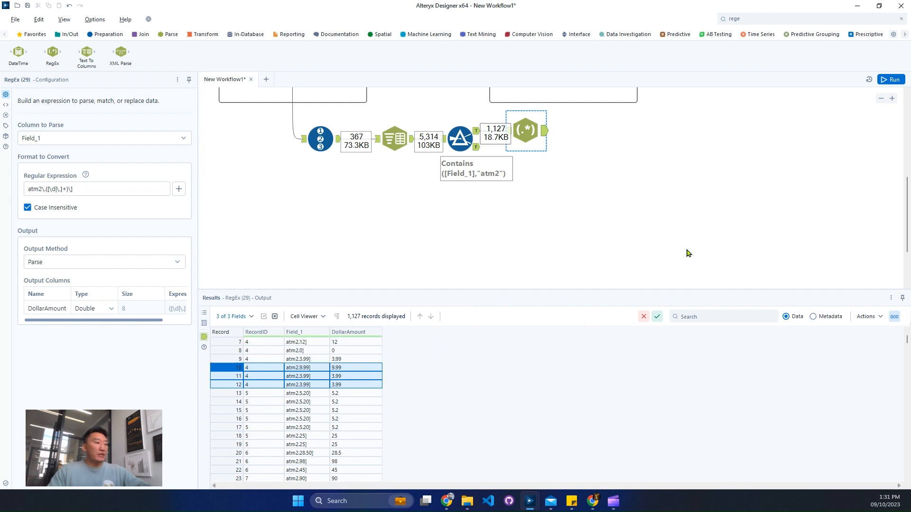
# Step: Add a Summarize tool connected to the RegEx tool's output
pyautogui.scroll(3, 685, 253)
pyautogui.click(212, 34)
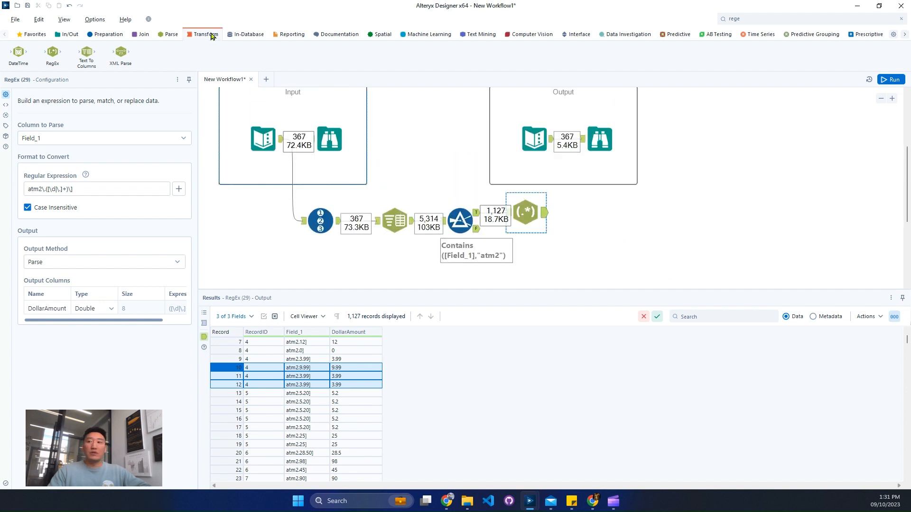
pyautogui.moveTo(154, 55); pyautogui.dragTo(599, 213)
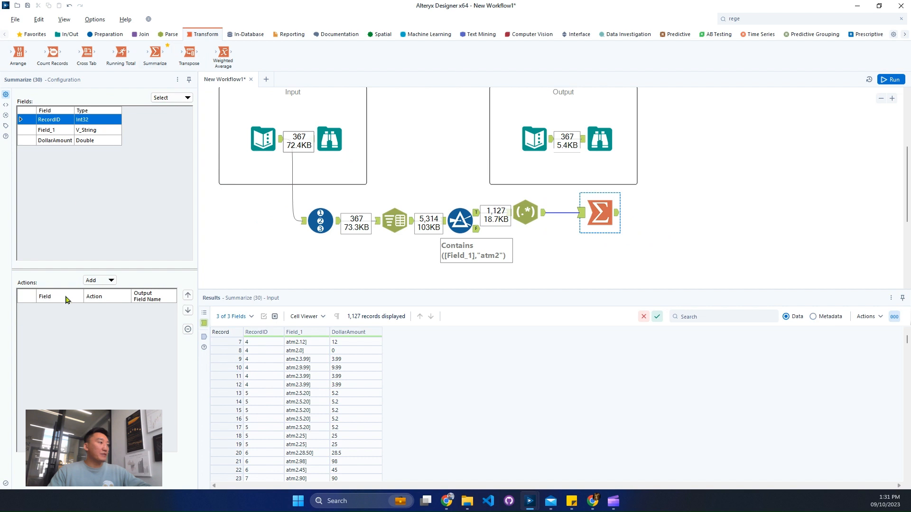
# Step: Group by RecordID and sum DollarAmount in the Summarize tool, and run the workflow to compare with the expected output
pyautogui.click(97, 283)
pyautogui.click(105, 290)
pyautogui.click(82, 141)
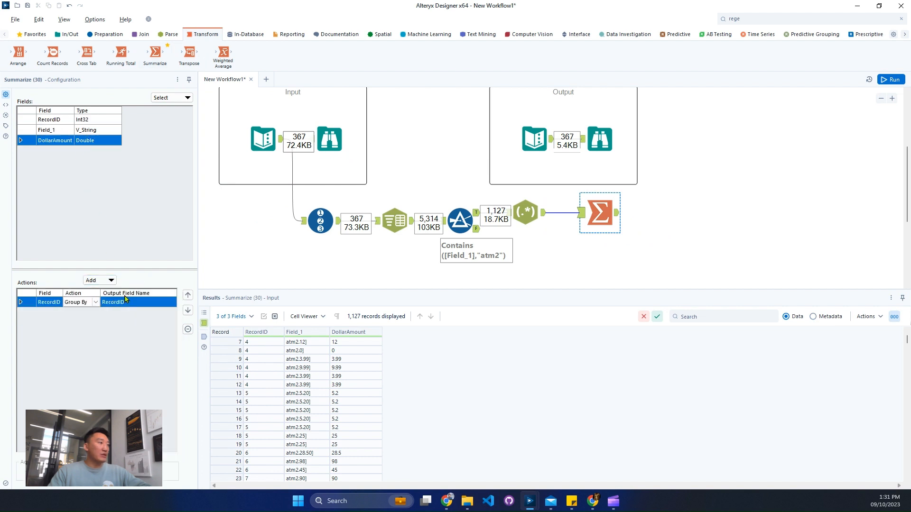
pyautogui.click(99, 280)
pyautogui.click(102, 303)
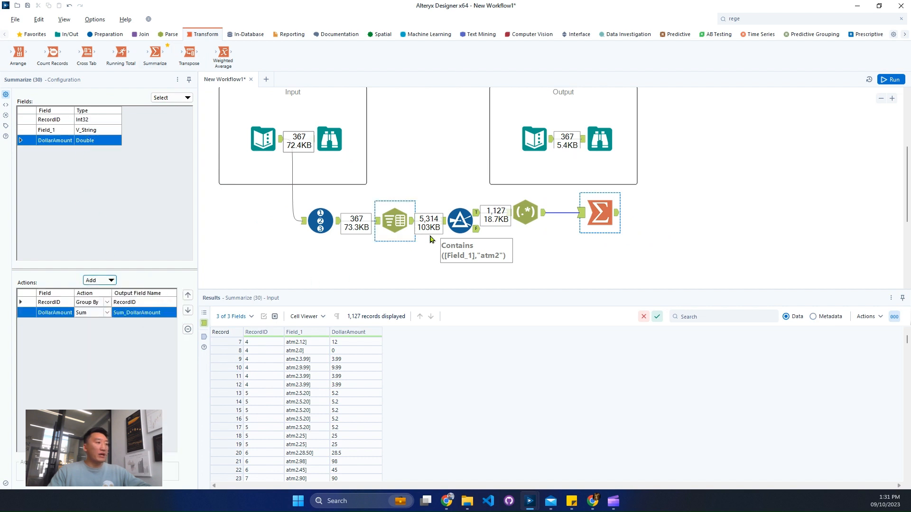
pyautogui.click(891, 79)
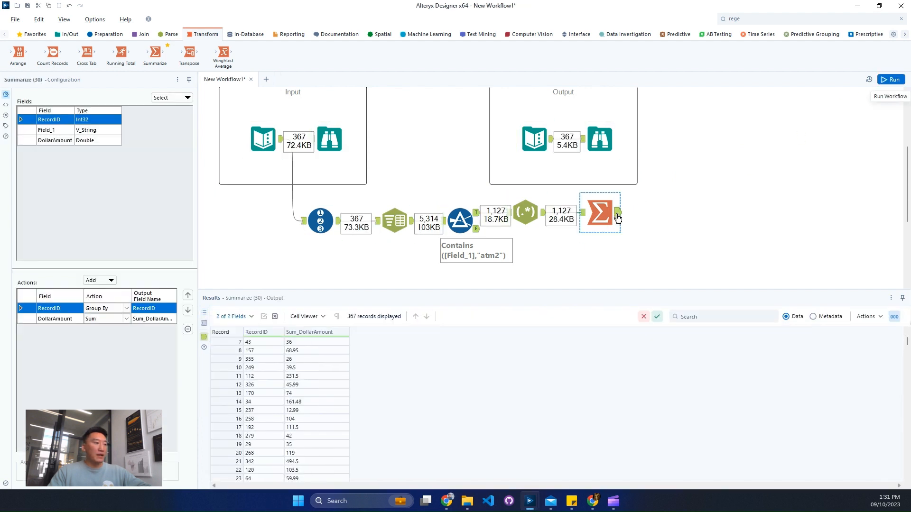
pyautogui.click(604, 143)
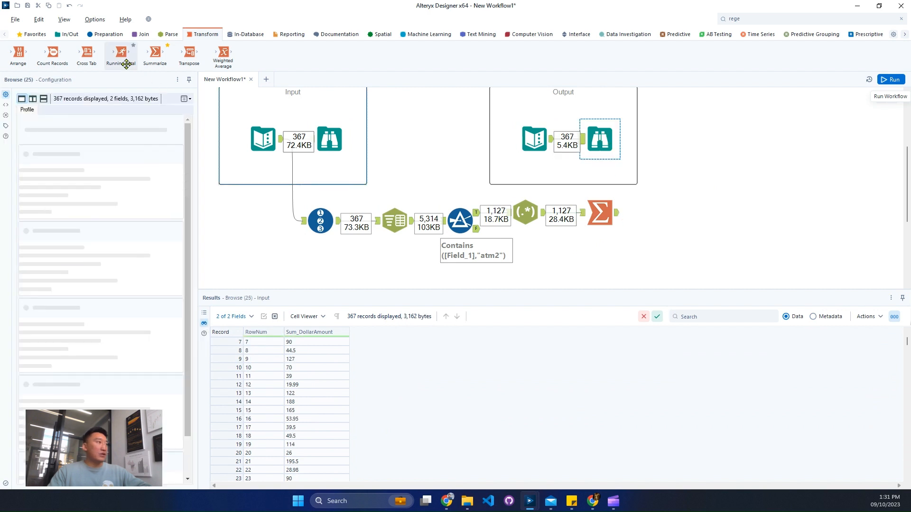
# Step: Add a Join tool with the expected output data as left input and the Summarize output as right input
pyautogui.click(97, 36)
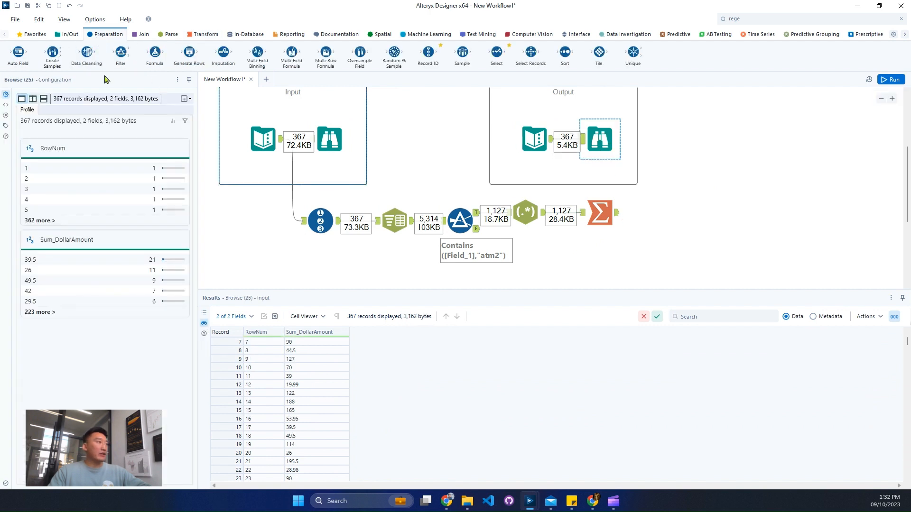
pyautogui.click(144, 34)
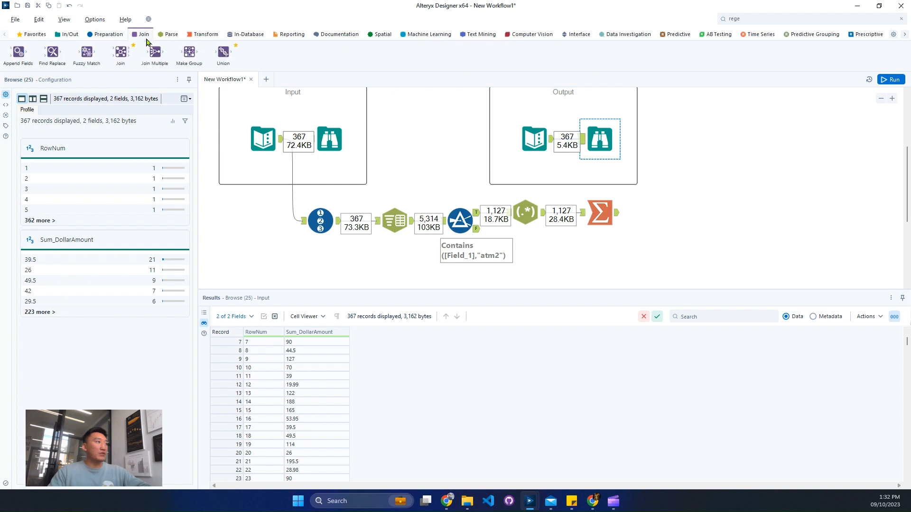
pyautogui.moveTo(120, 53); pyautogui.dragTo(706, 196)
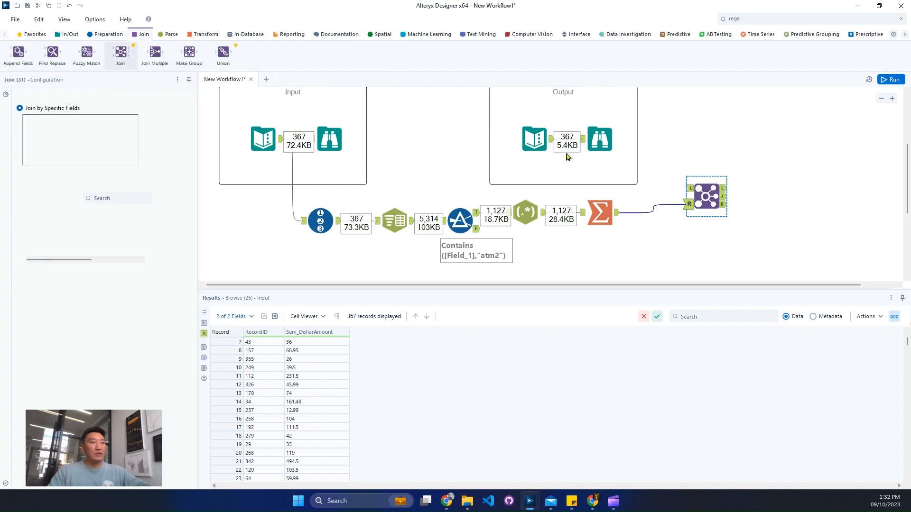
pyautogui.moveTo(553, 142); pyautogui.dragTo(689, 188)
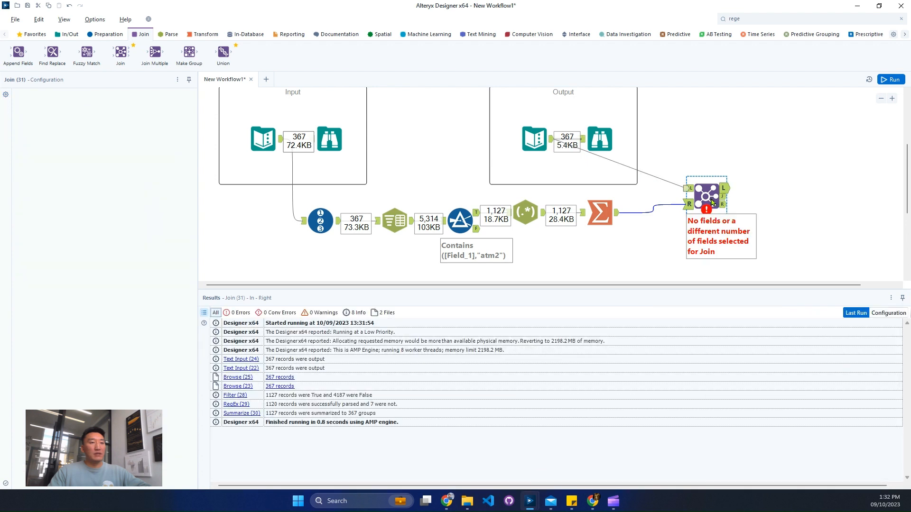
pyautogui.click(694, 196)
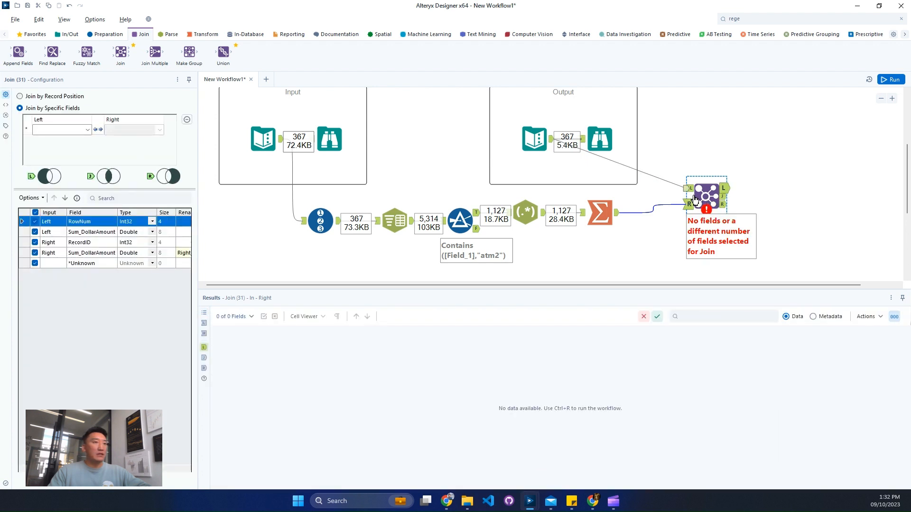
# Step: Join the left RowNum field to the right RecordID field and exclude the right RecordID from the output
pyautogui.click(600, 213)
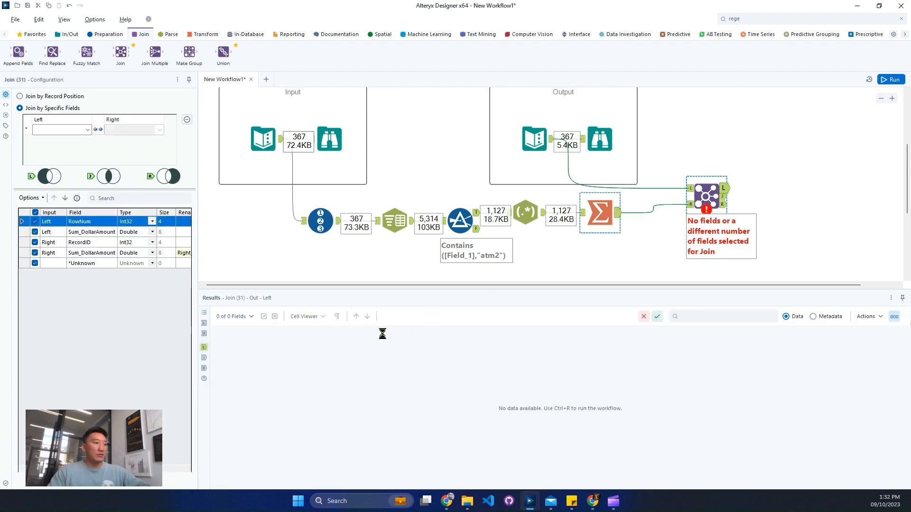
pyautogui.click(706, 196)
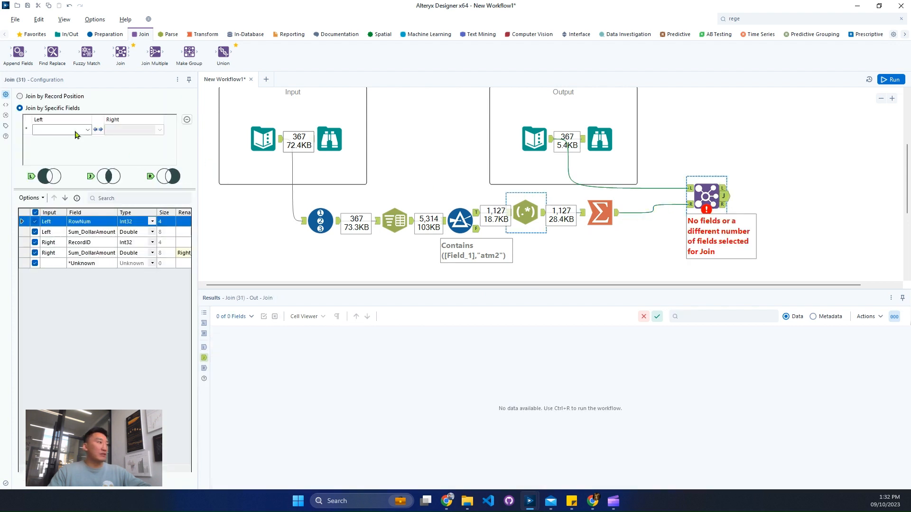
pyautogui.click(75, 131)
pyautogui.click(66, 140)
pyautogui.click(145, 132)
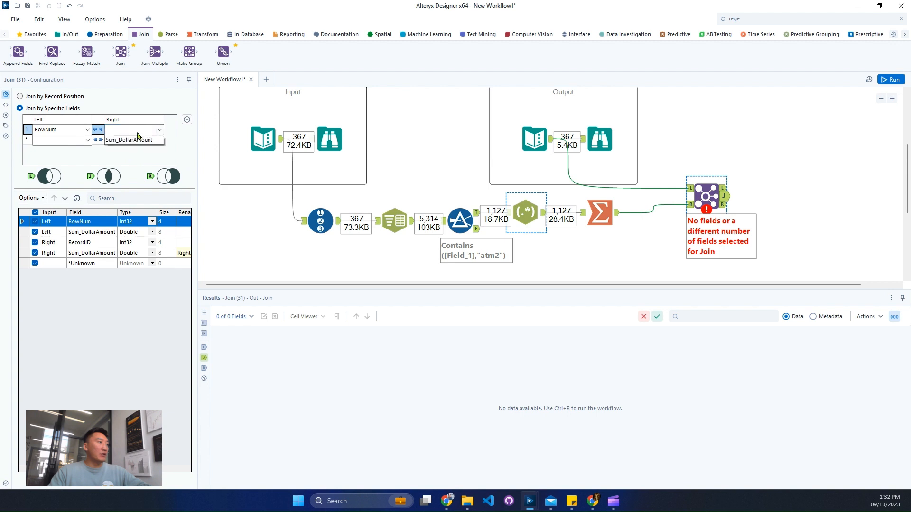
pyautogui.click(126, 141)
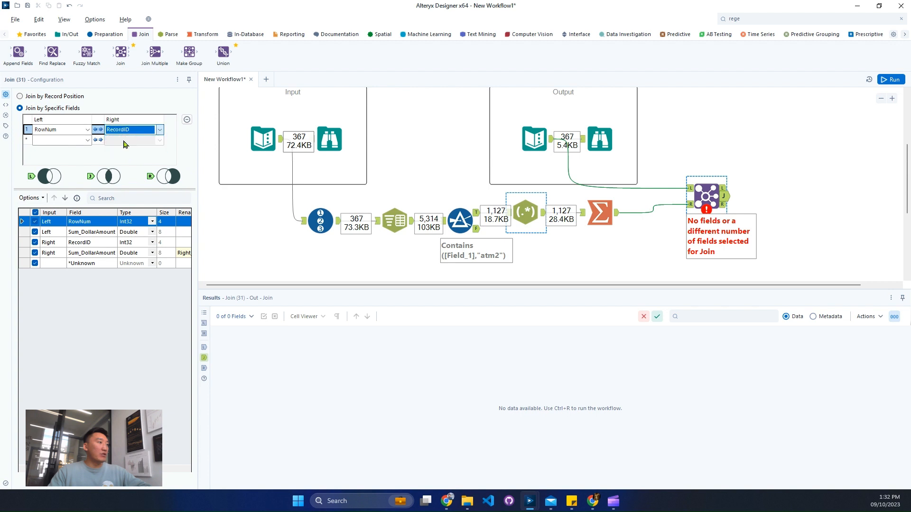
pyautogui.click(34, 242)
# Step: Run the workflow and compare Sum_DollarAmount with Right_Sum_DollarAmount across the Join tool's joined output
pyautogui.click(888, 80)
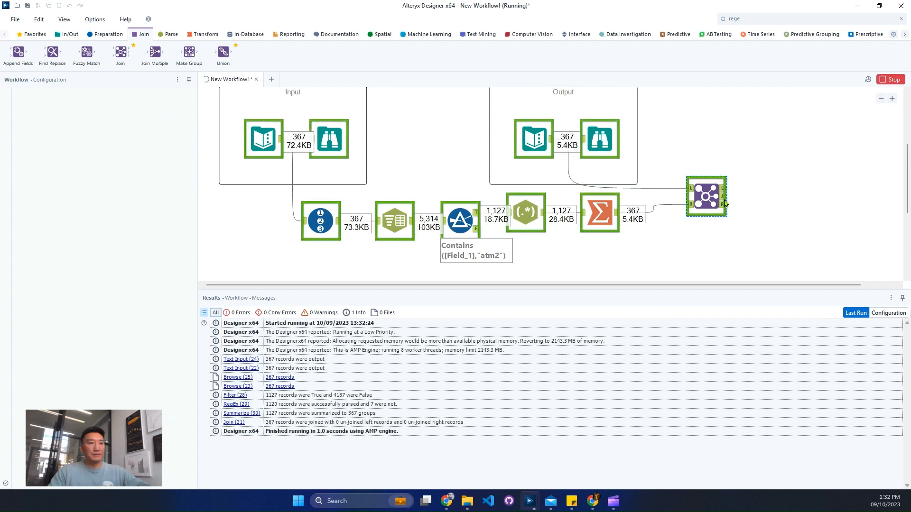
pyautogui.click(725, 202)
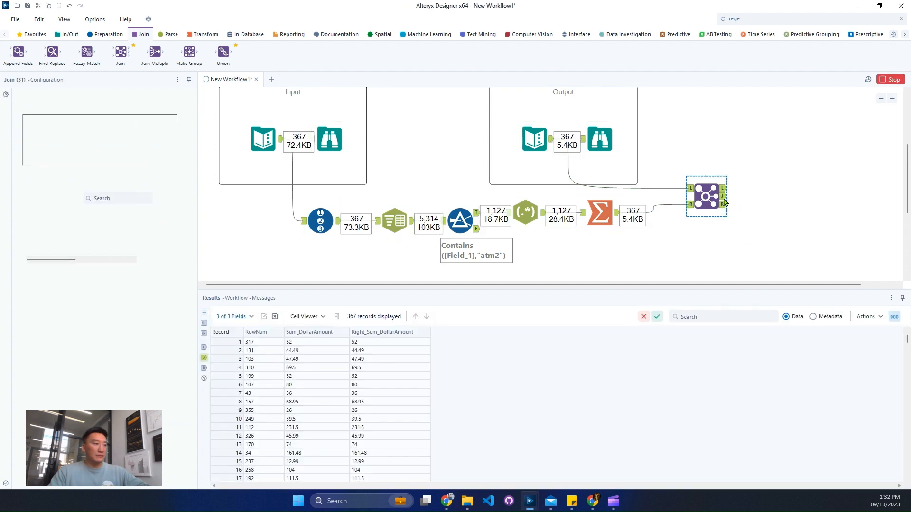
pyautogui.scroll(-12, 385, 402)
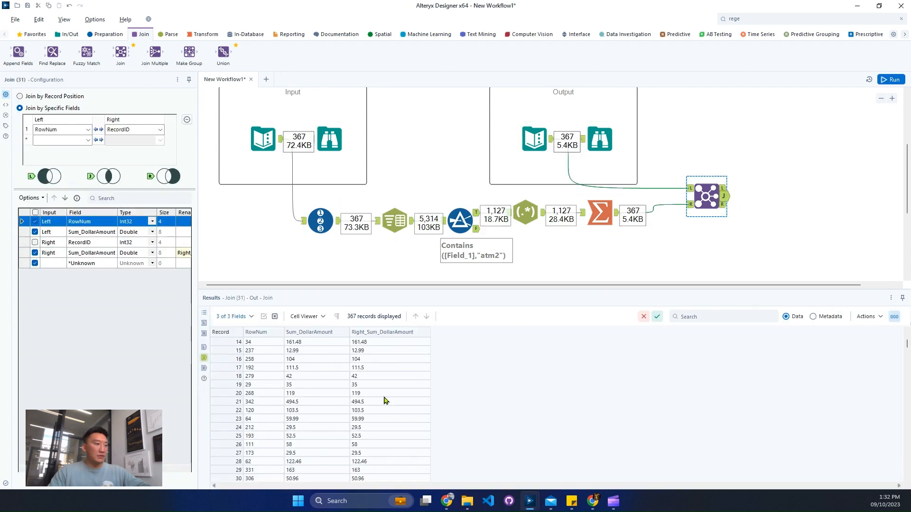
pyautogui.scroll(-1, 384, 401)
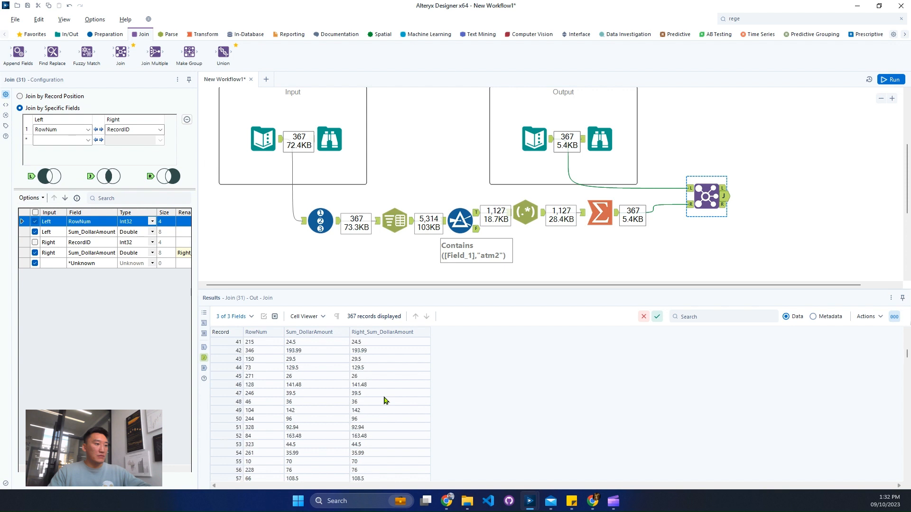
pyautogui.scroll(-10, 385, 401)
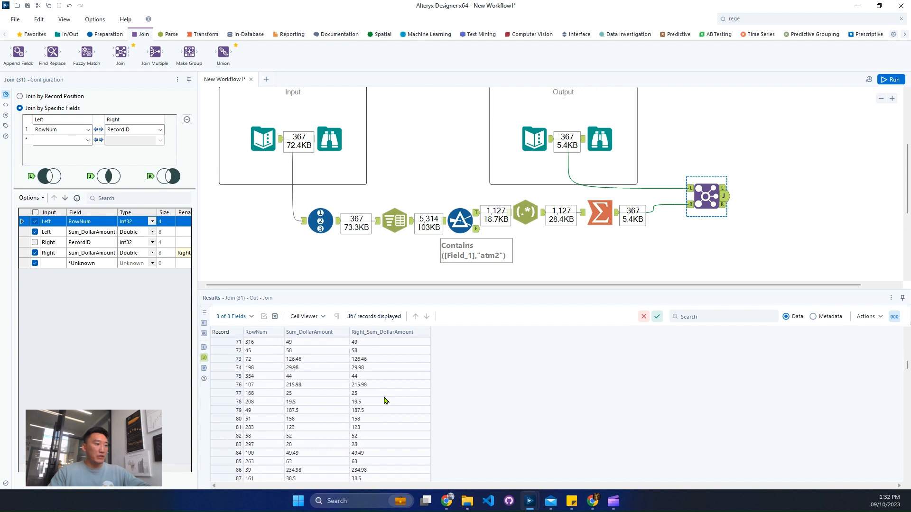
pyautogui.scroll(-4, 384, 401)
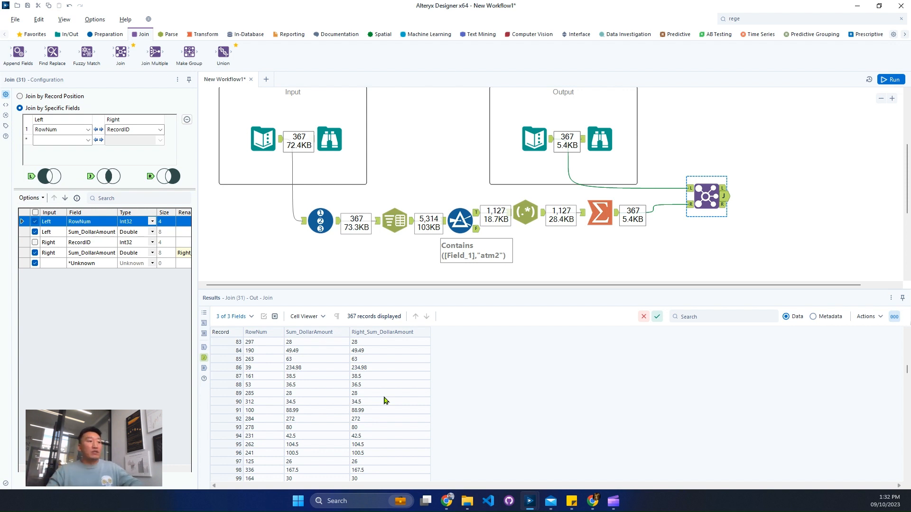
pyautogui.scroll(-5, 401, 401)
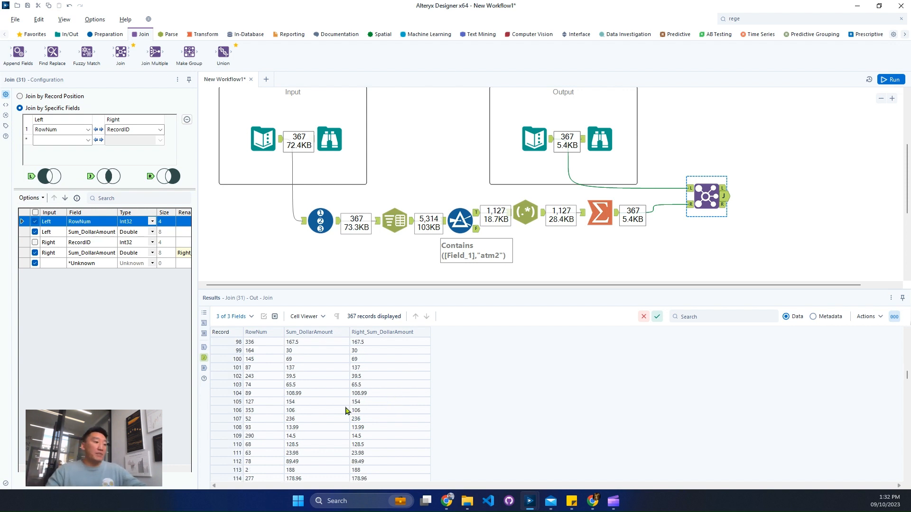
pyautogui.moveTo(346, 410); pyautogui.dragTo(398, 470)
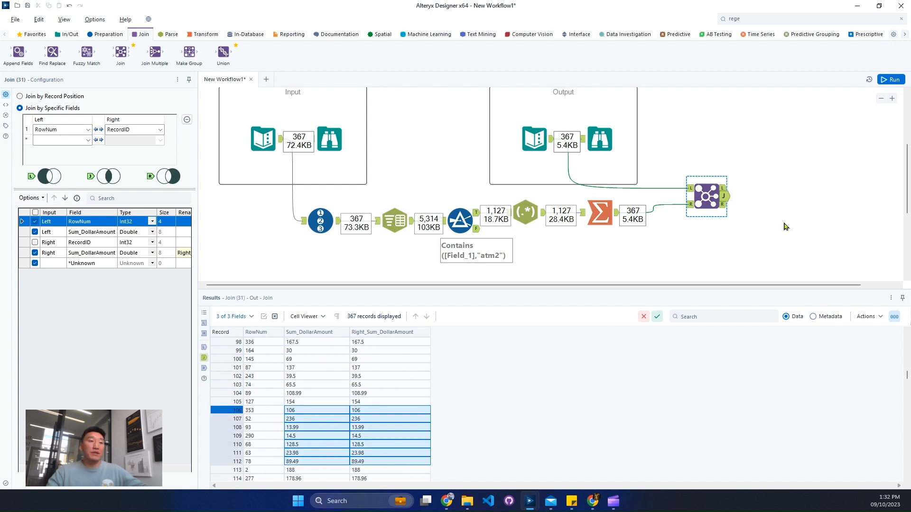
# Step: Add a second RegEx tool below the existing flow and connect it to the Record ID tool's output
pyautogui.click(879, 101)
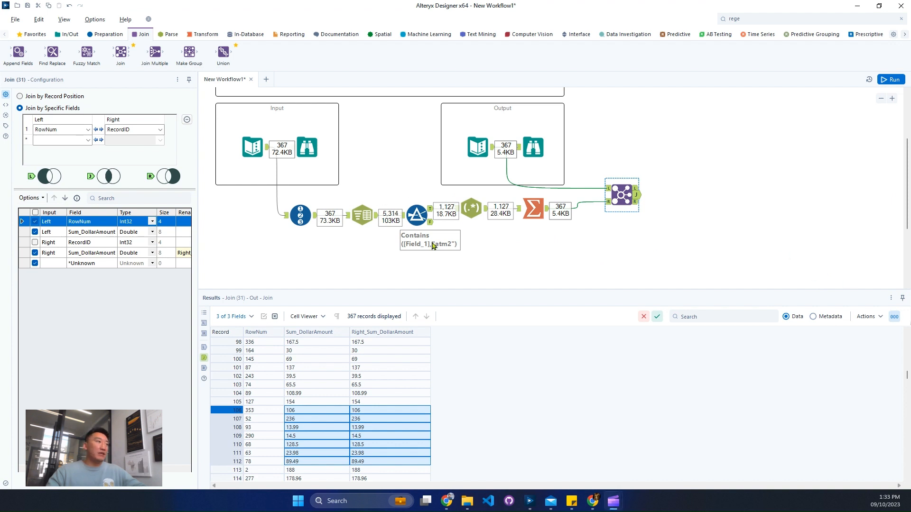
pyautogui.scroll(-3, 299, 216)
pyautogui.click(172, 36)
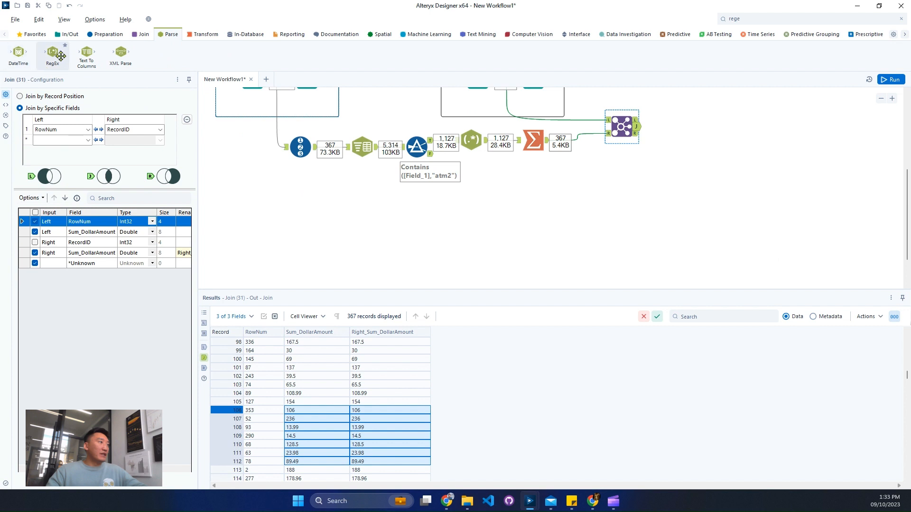
pyautogui.moveTo(53, 53); pyautogui.dragTo(364, 218)
pyautogui.moveTo(316, 149); pyautogui.dragTo(358, 218)
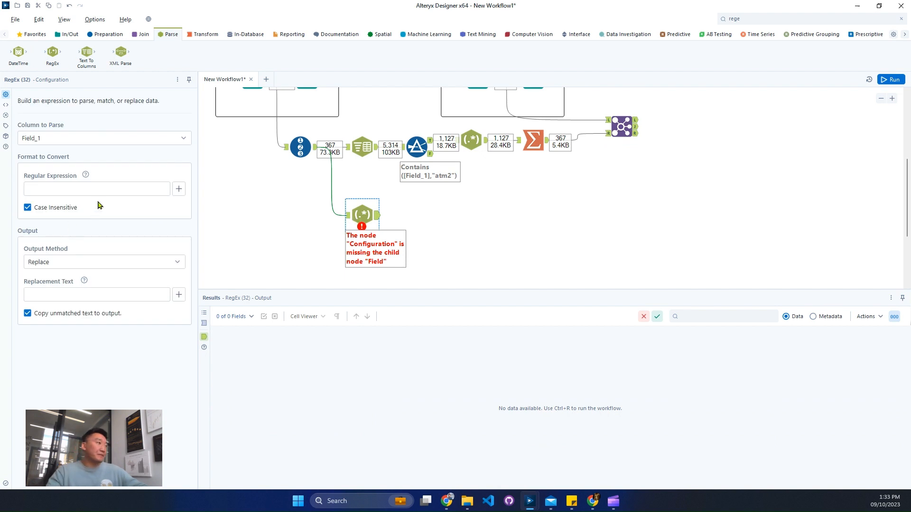
# Step: Copy the first 11 Field_1 cells without headers from the new RegEx tool's input data
pyautogui.click(348, 215)
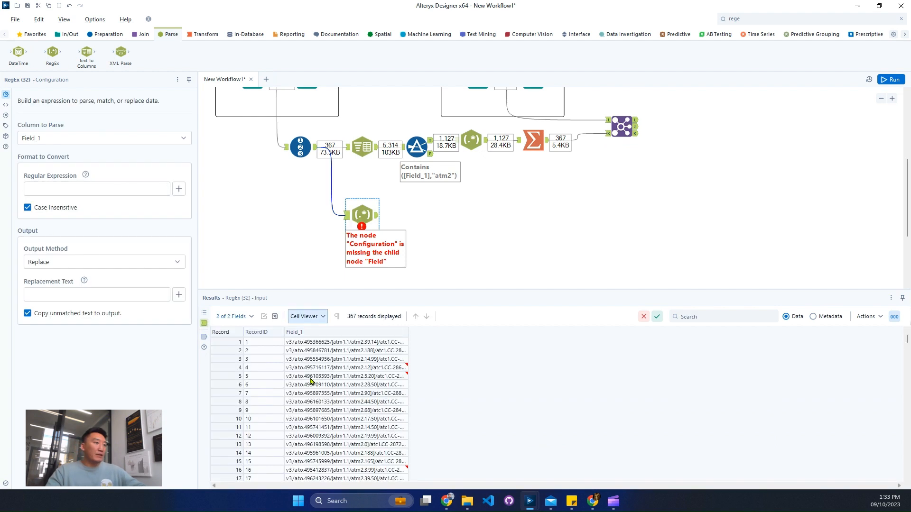
pyautogui.moveTo(350, 342); pyautogui.dragTo(356, 428)
pyautogui.rightClick(355, 428)
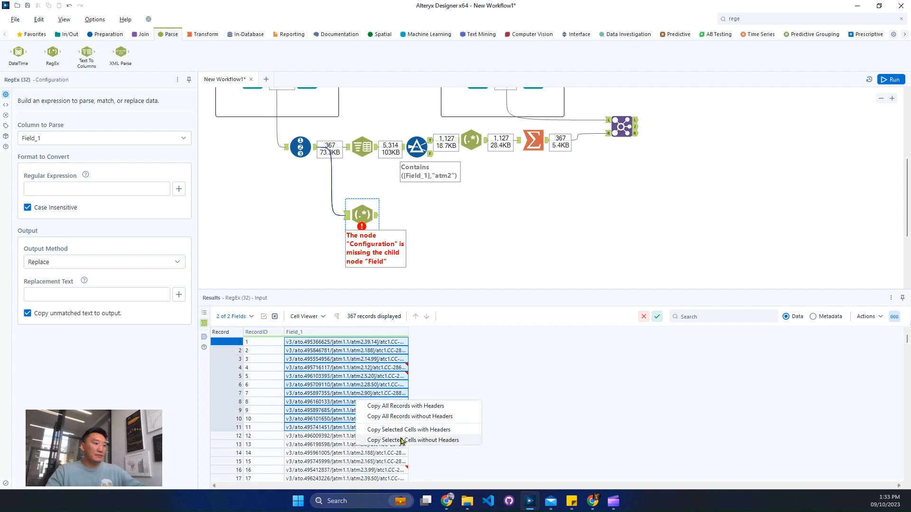
pyautogui.click(401, 440)
pyautogui.click(478, 283)
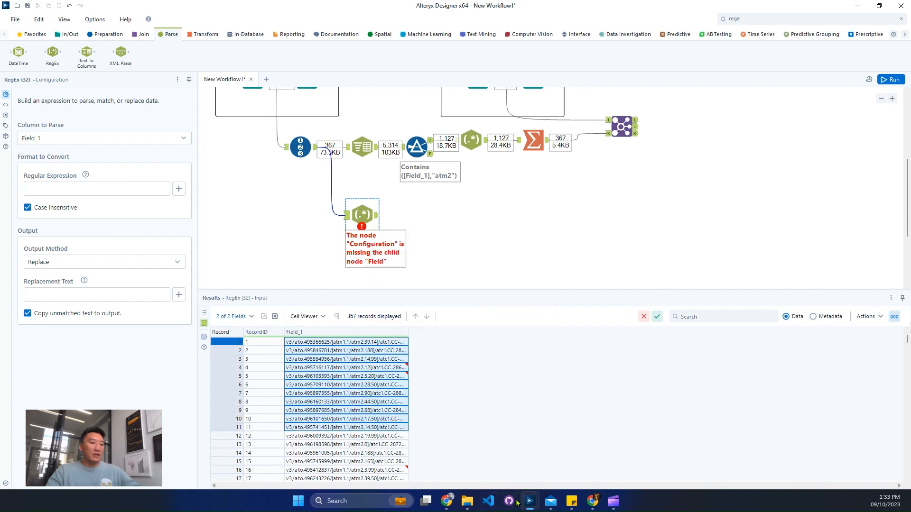
# Step: Switch to regex101 in the browser and replace the whole test string with the copied Field_1 records
pyautogui.click(446, 500)
pyautogui.click(404, 237)
pyautogui.hotkey('ctrl', 'a')
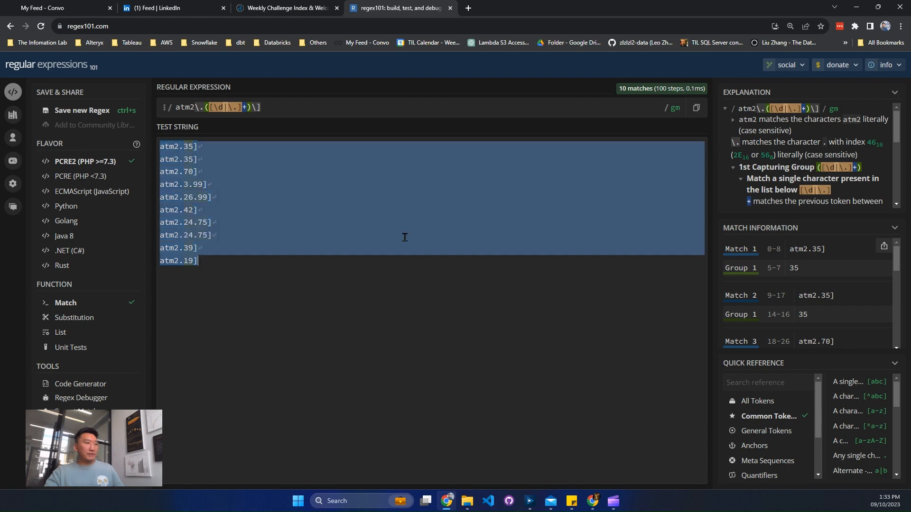
pyautogui.hotkey('ctrl', 'v')
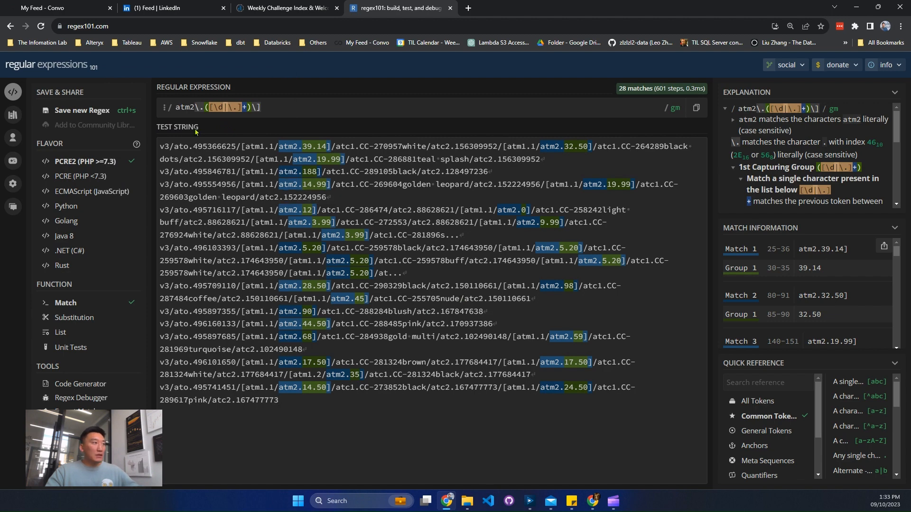
# Step: Put an escaped slash \/ in front of atm2 in the regular expression
pyautogui.click(174, 110)
pyautogui.click(178, 107)
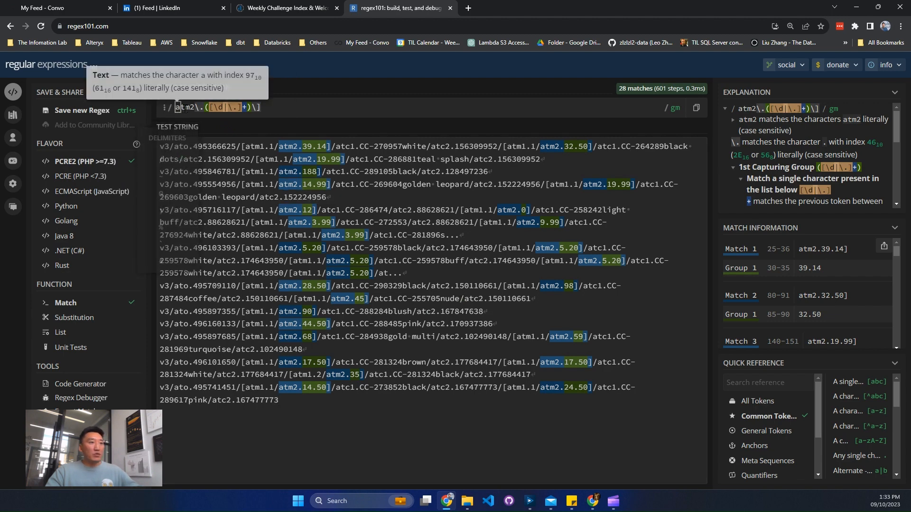
pyautogui.write('/')
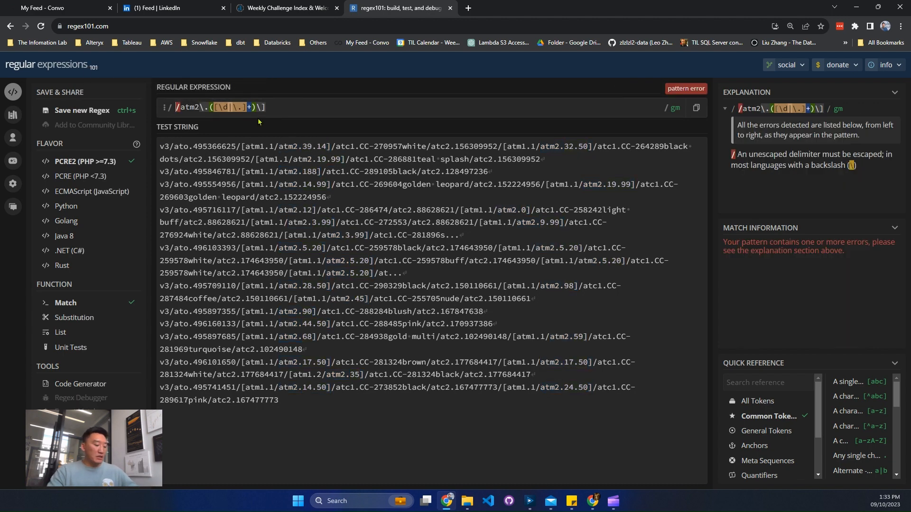
pyautogui.write('\\z')
pyautogui.press('BackSpace')
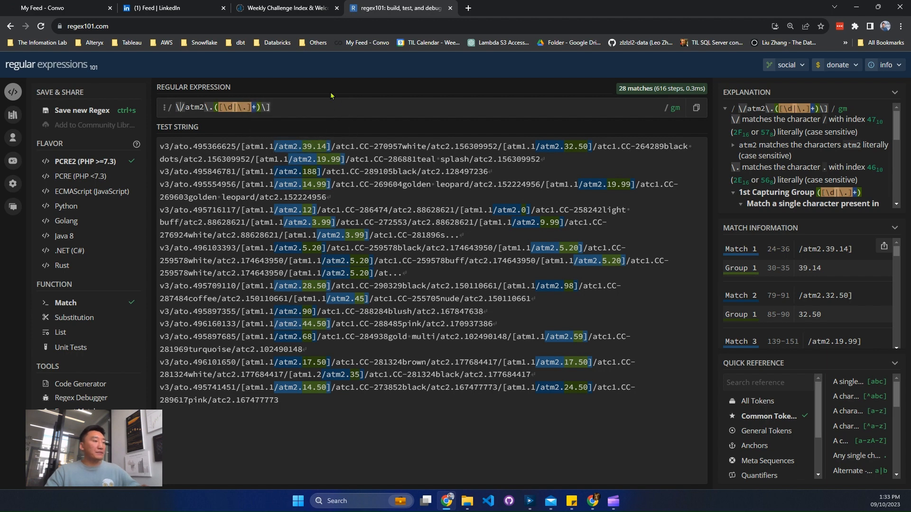
# Step: Add .* at both the end and the start of the regular expression, making it .*\/atm2\.([\d|\.]+)\].*
pyautogui.write('.*')
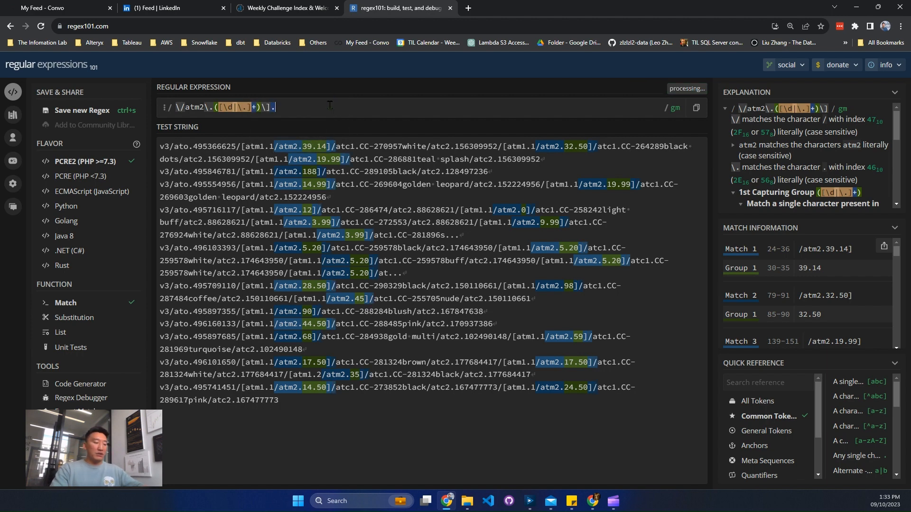
pyautogui.press('Left')
pyautogui.press('Left')
pyautogui.press('Left')
pyautogui.press('Left')
pyautogui.press('Left')
pyautogui.press('Left')
pyautogui.press('Left')
pyautogui.press('Left')
pyautogui.press('Left')
pyautogui.press('Left')
pyautogui.press('Left')
pyautogui.press('Left')
pyautogui.press('Left')
pyautogui.press('Left')
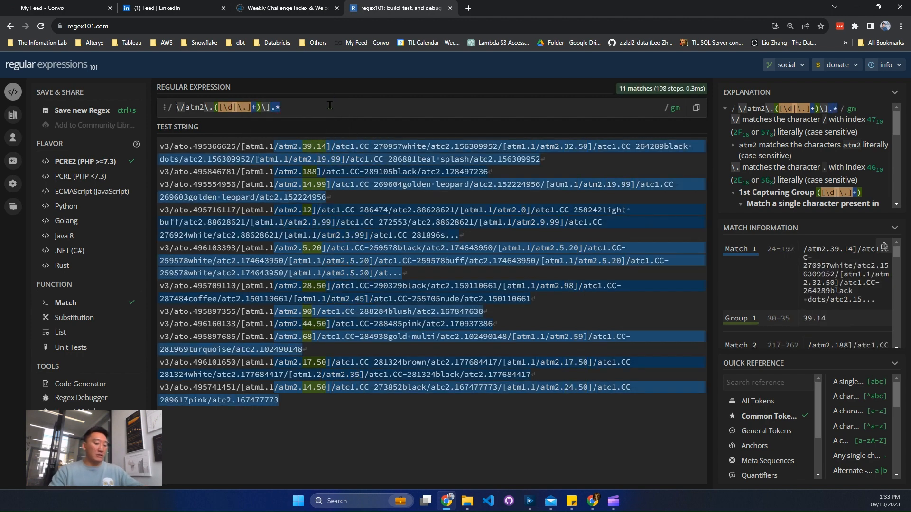
pyautogui.press('Home')
pyautogui.write('.*')
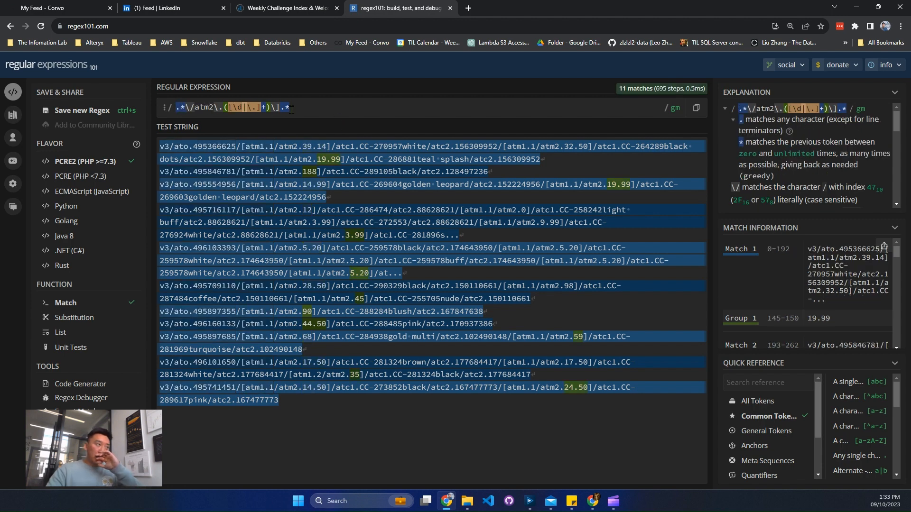
pyautogui.click(274, 106)
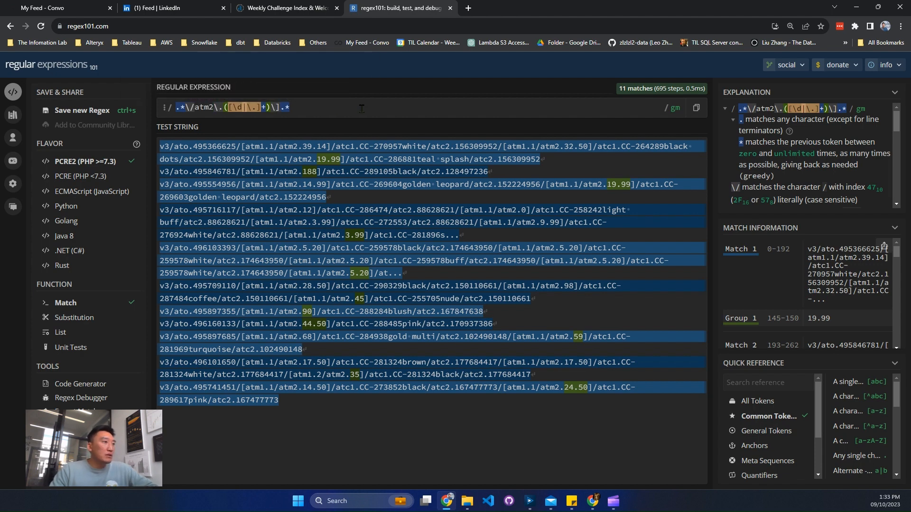
pyautogui.write('?')
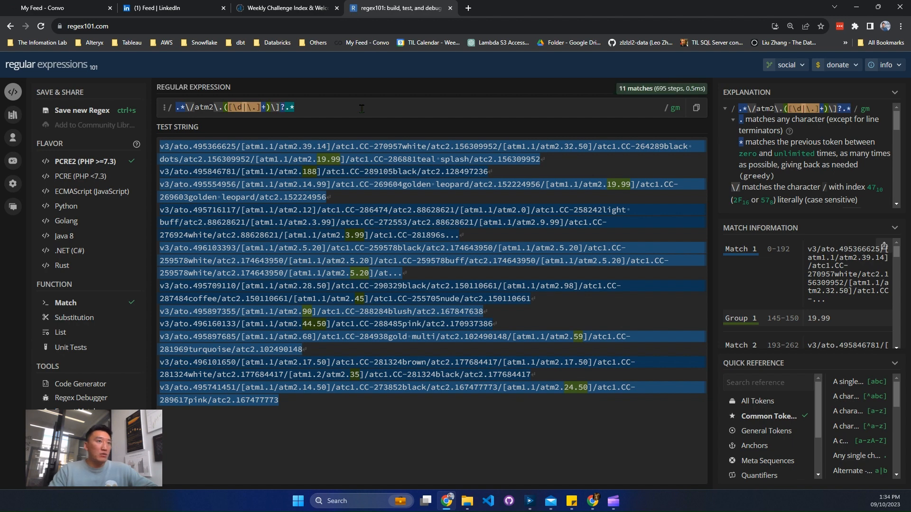
pyautogui.press('BackSpace')
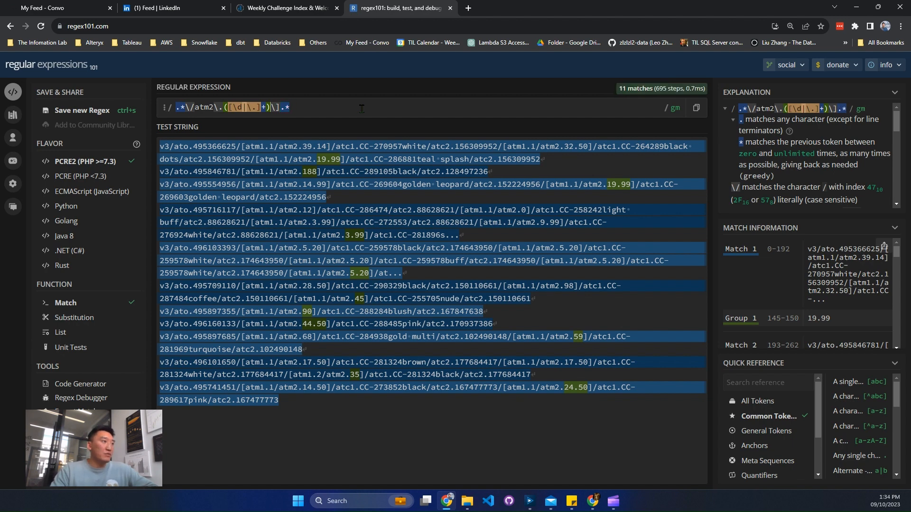
pyautogui.write('?')
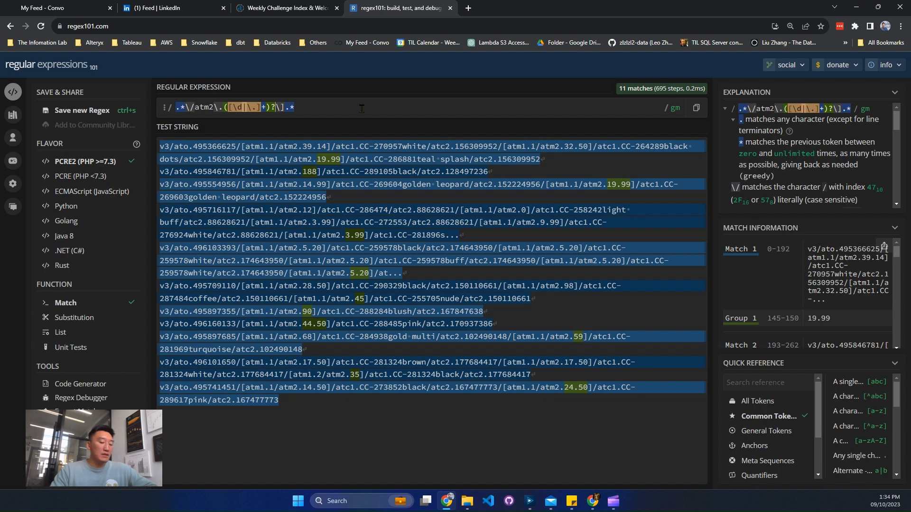
pyautogui.press('BackSpace')
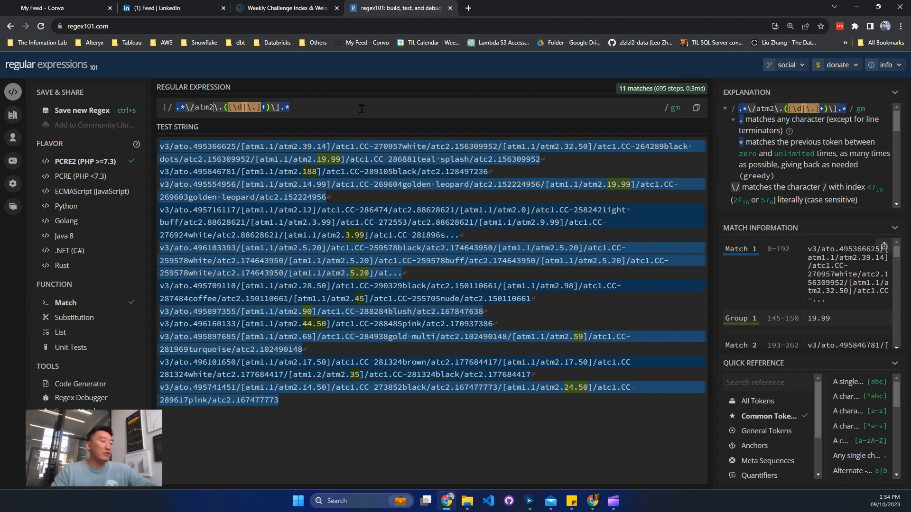
pyautogui.write('?')
pyautogui.press('BackSpace')
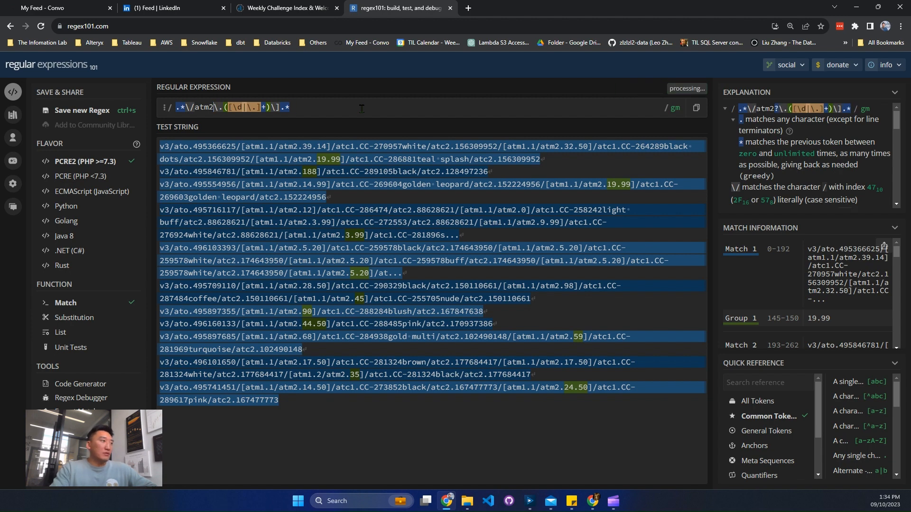
# Step: Make the leading and trailing .* of the regular expression lazy, giving .*?\/atm2\.([\d|\.]+)\].*?
pyautogui.press('Left')
pyautogui.press('Right')
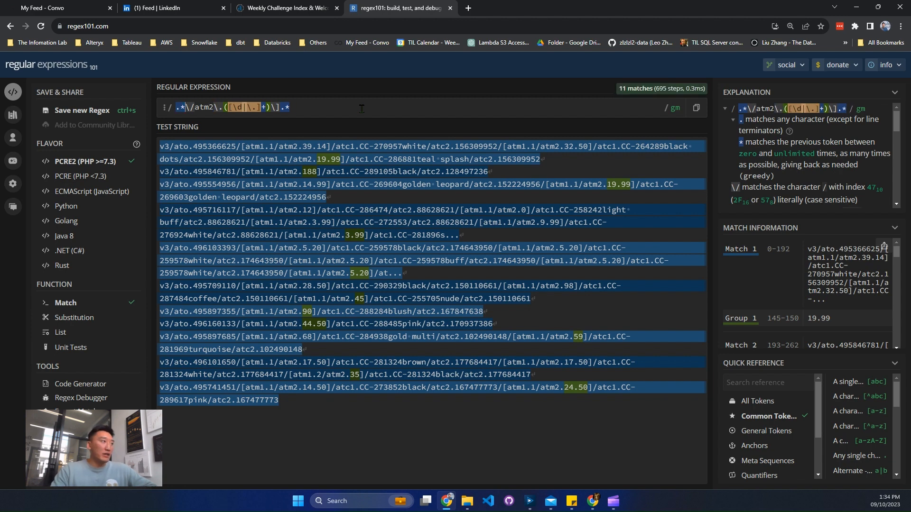
pyautogui.write('?')
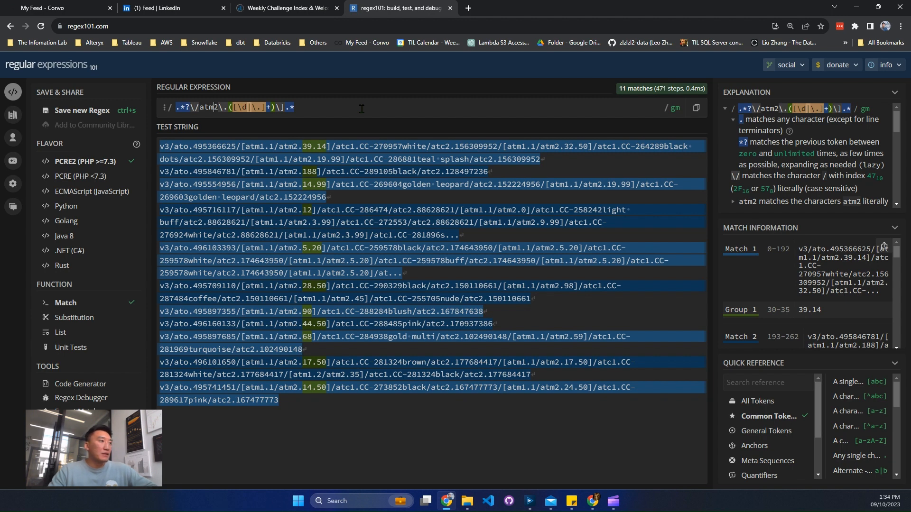
pyautogui.press('End')
pyautogui.write('?')
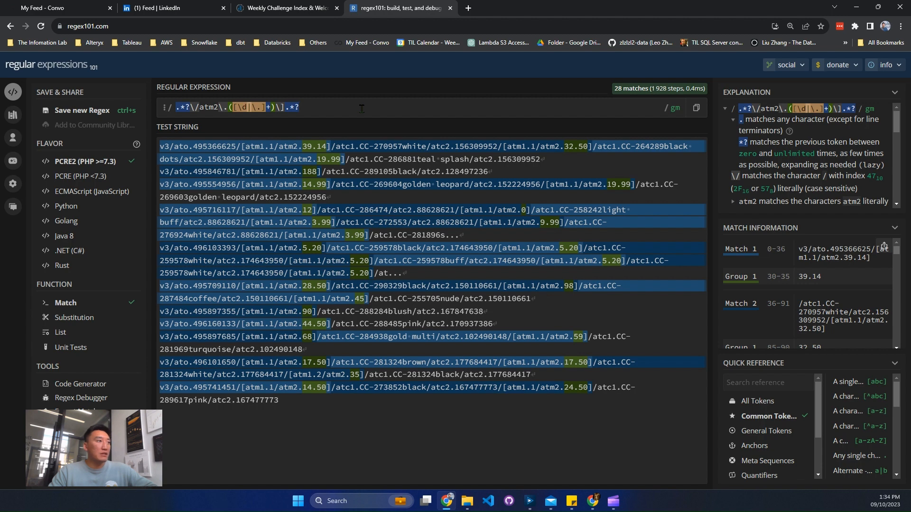
# Step: Examine where each lazy match ends and which atm2. amounts it captures in the first test record
pyautogui.press('Left')
pyautogui.press('Left')
pyautogui.press('Left')
pyautogui.press('Left')
pyautogui.press('Left')
pyautogui.press('Left')
pyautogui.press('Left')
pyautogui.press('Left')
pyautogui.press('Left')
pyautogui.press('Left')
pyautogui.press('Left')
pyautogui.press('Left')
pyautogui.press('Left')
pyautogui.press('Left')
pyautogui.press('Left')
pyautogui.press('Left')
pyautogui.press('Left')
pyautogui.press('Left')
pyautogui.press('Left')
pyautogui.press('Left')
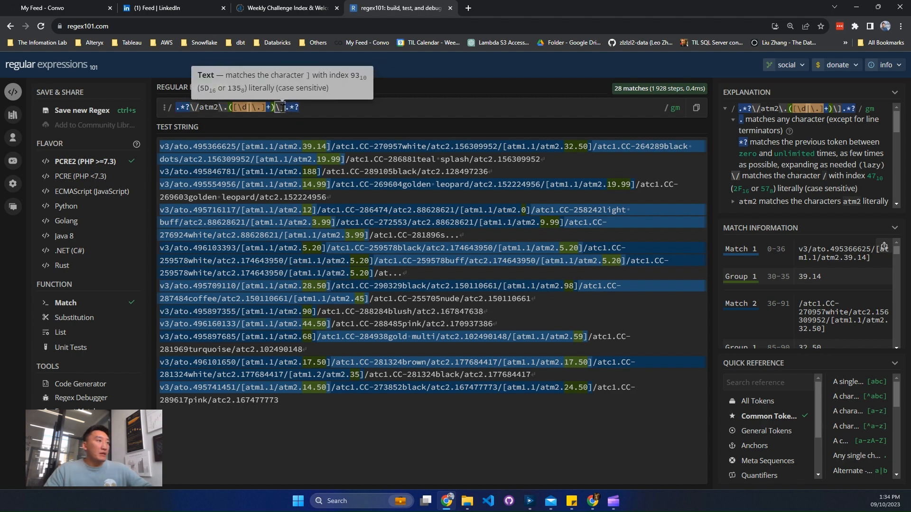
pyautogui.moveTo(303, 146)
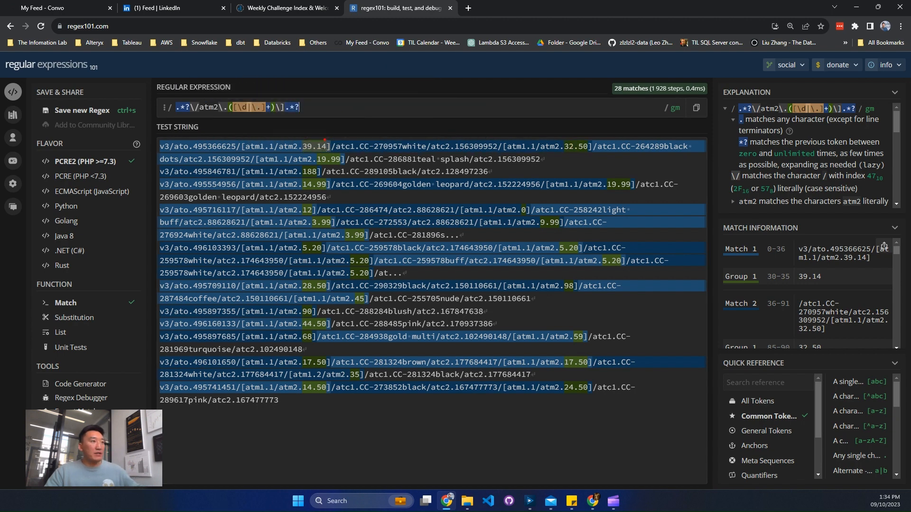
pyautogui.moveTo(297, 137); pyautogui.dragTo(336, 154)
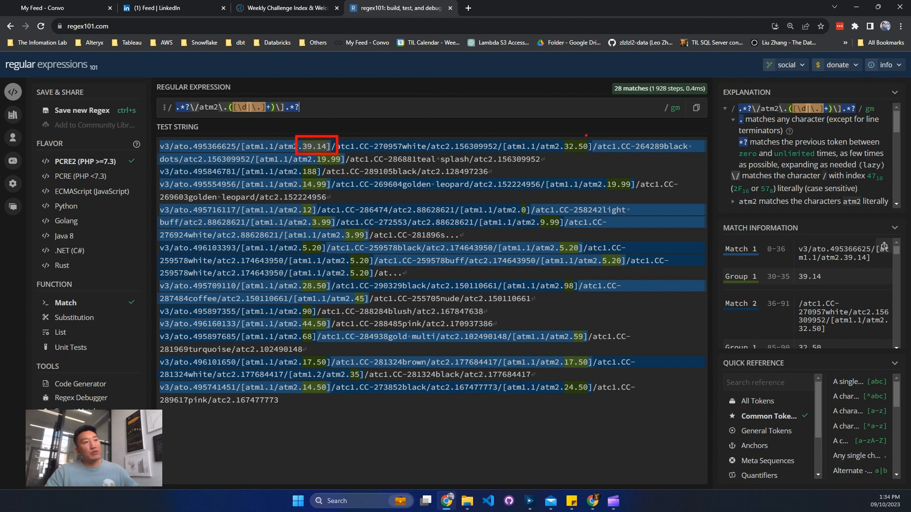
pyautogui.moveTo(586, 135); pyautogui.dragTo(599, 160)
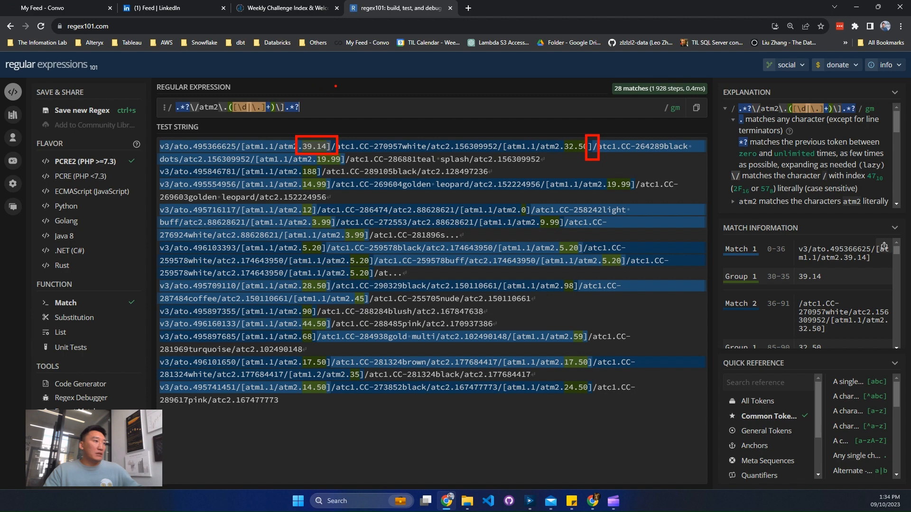
pyautogui.press('Escape')
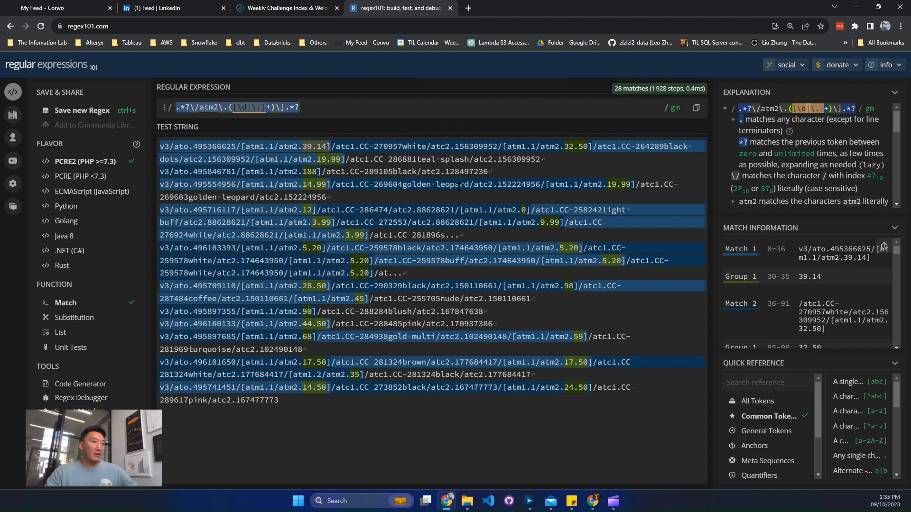
# Step: Switch to Alteryx Designer and enter .*?\/atm2\.([\d|\.]+)\].*? as the new RegEx tool's regular expression
pyautogui.hotkey('alt', 'Tab')
pyautogui.click(82, 190)
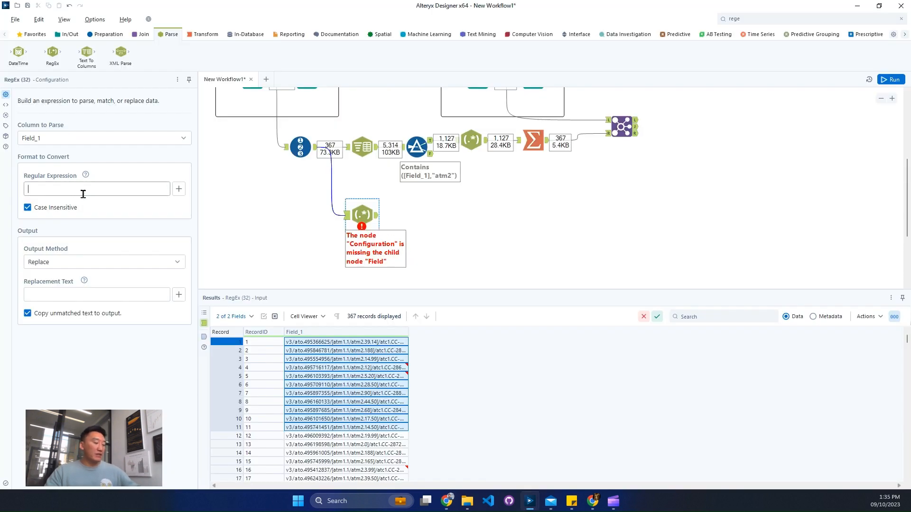
pyautogui.write('.*?\\/atm2\\.([\\d|\\.]+)\\].*?')
# Step: Set the RegEx tool's output method to Tokenize with Split to Rows and run the workflow
pyautogui.click(101, 262)
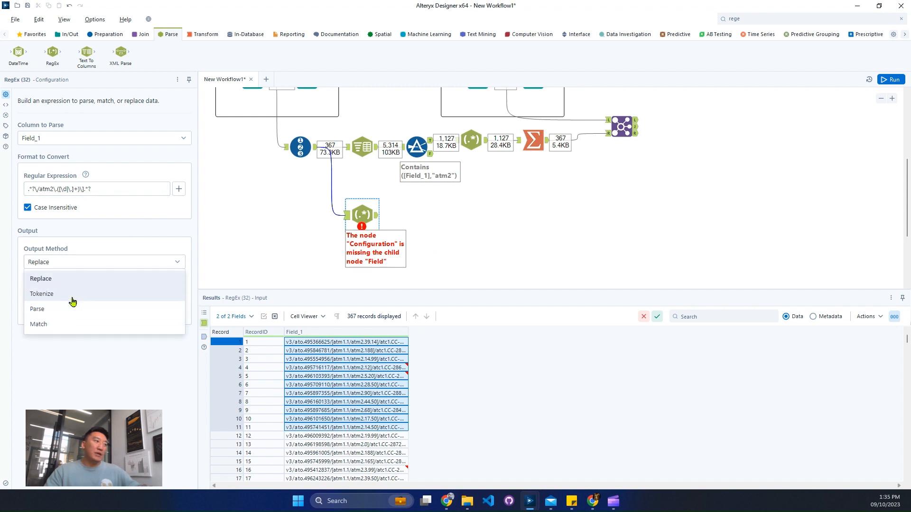
pyautogui.click(72, 298)
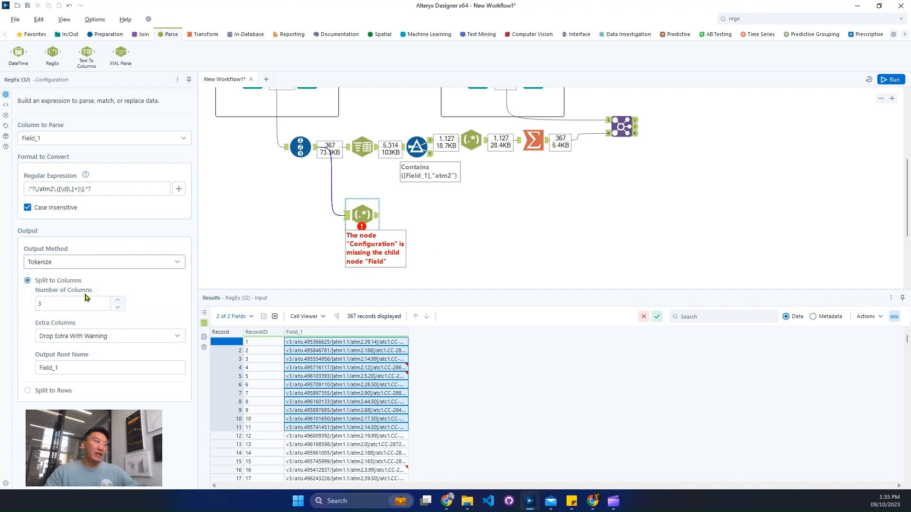
pyautogui.click(52, 390)
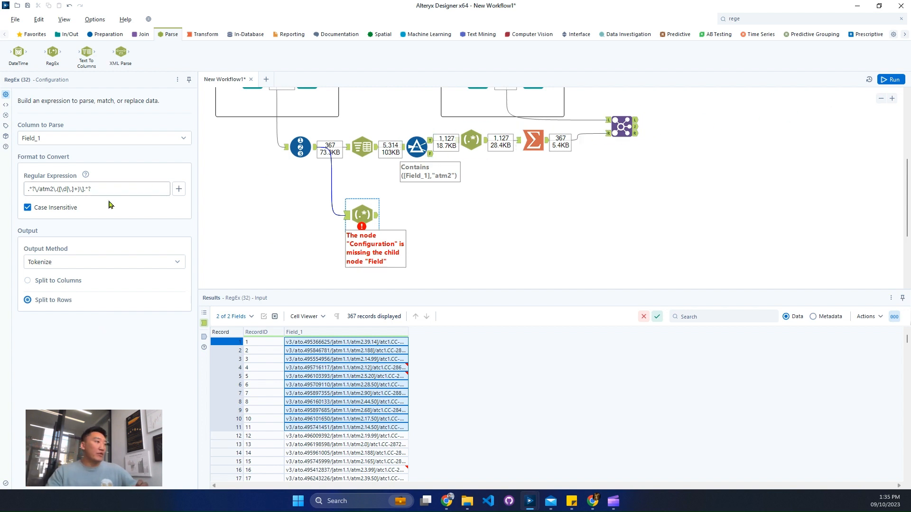
pyautogui.click(891, 80)
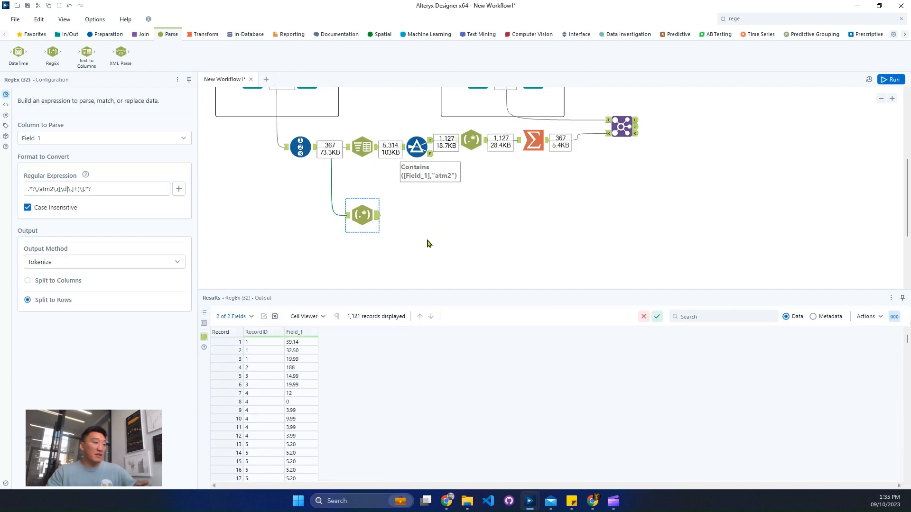
# Step: Compare the new RegEx tool's first output value with the full Field_1 text of its first input record
pyautogui.click(304, 343)
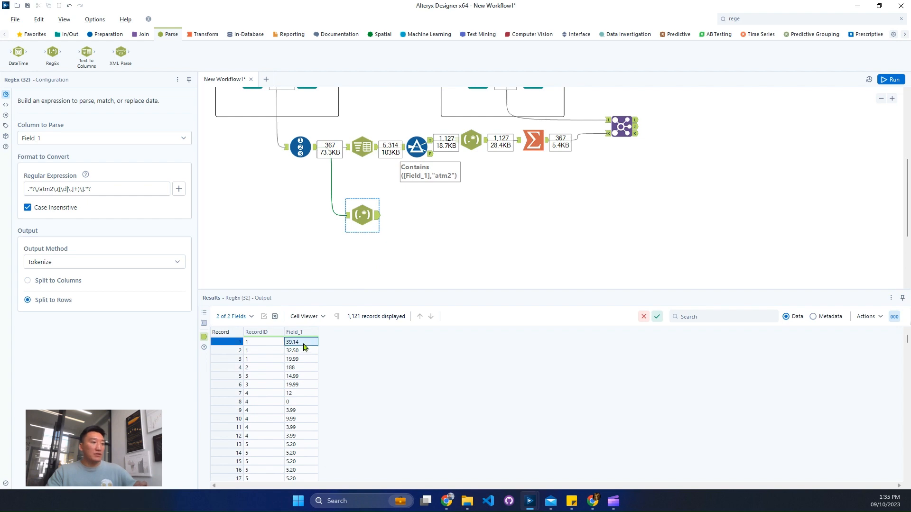
pyautogui.click(347, 217)
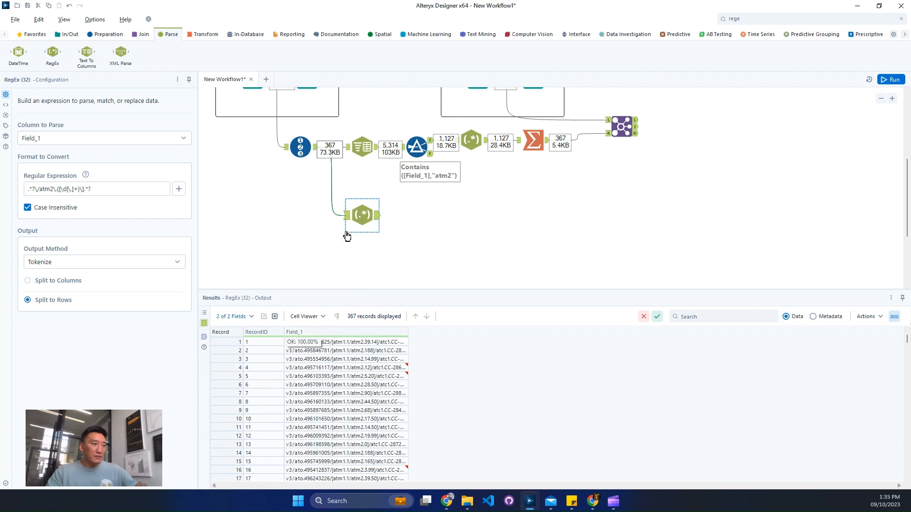
pyautogui.click(344, 343)
# Step: Switch to regex101 and delete every record after the first one from the test string
pyautogui.hotkey('alt', 'Tab')
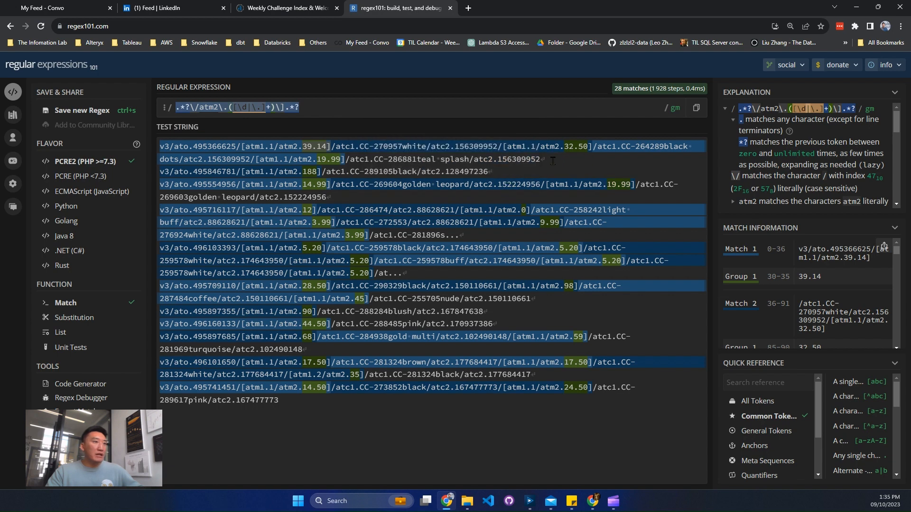
pyautogui.moveTo(552, 161); pyautogui.dragTo(132, 151)
pyautogui.moveTo(240, 147)
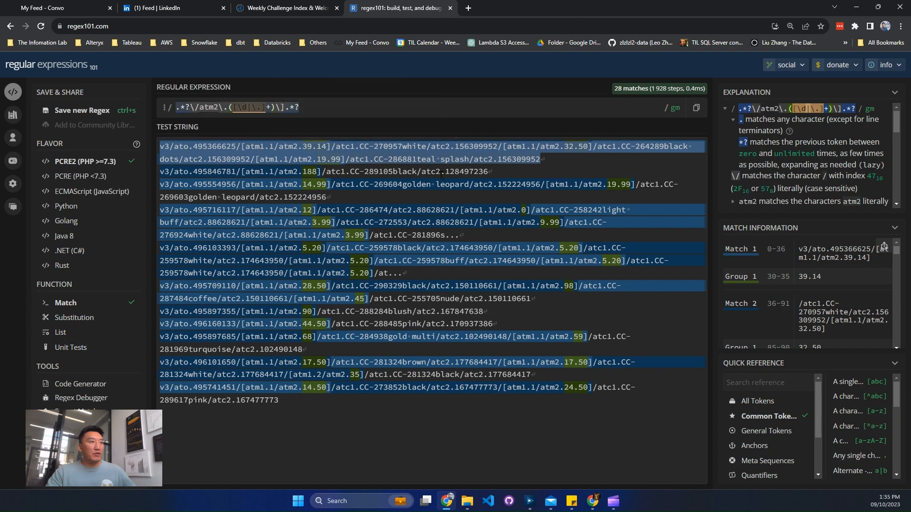
pyautogui.click(565, 164)
pyautogui.hotkey('ctrl', 'shift', 'End')
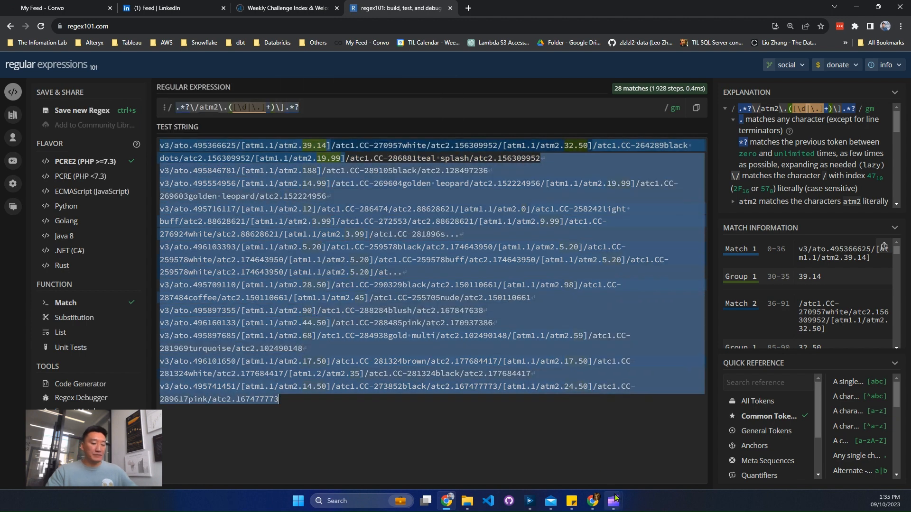
pyautogui.press('Delete')
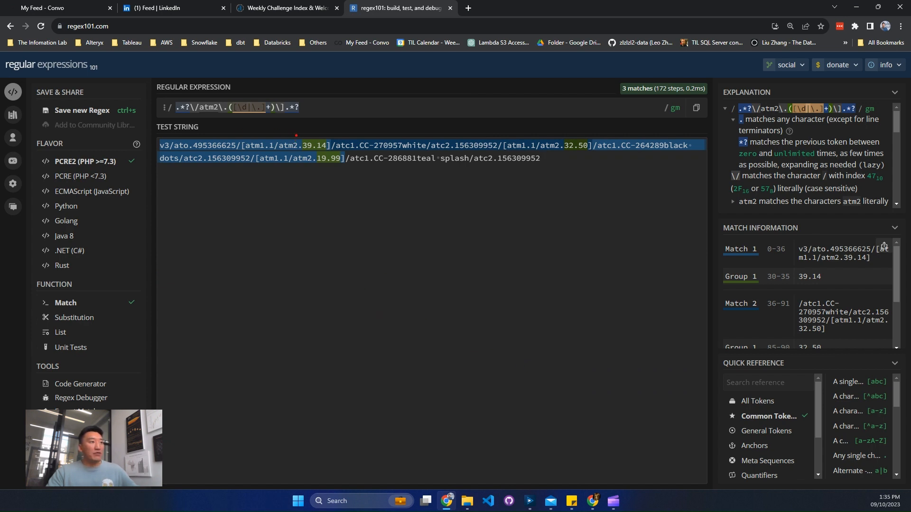
# Step: Examine each atm2. amount that the expression captures in the remaining test record
pyautogui.moveTo(296, 136); pyautogui.dragTo(346, 156)
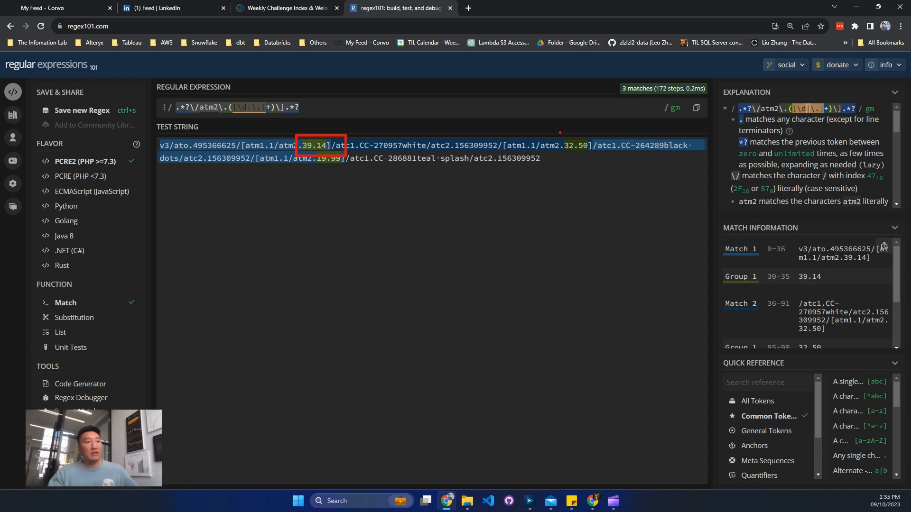
pyautogui.moveTo(560, 133); pyautogui.dragTo(600, 157)
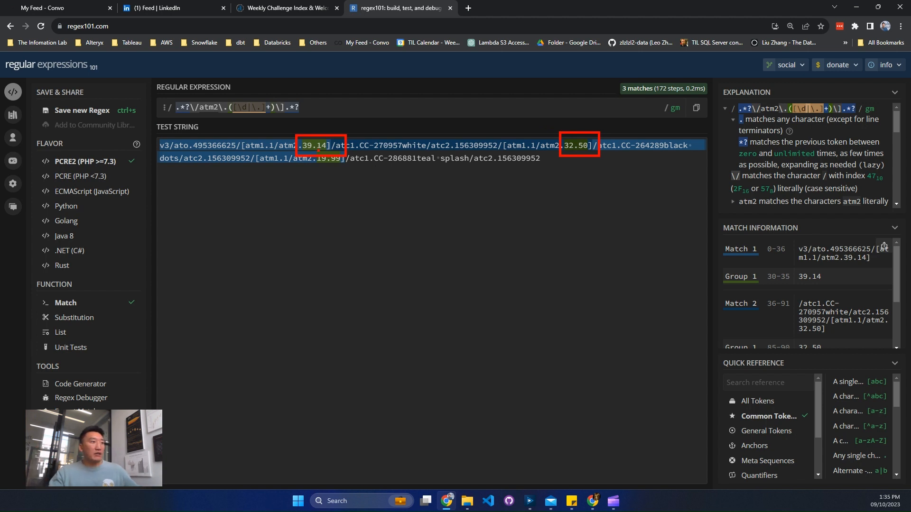
pyautogui.moveTo(313, 150); pyautogui.dragTo(365, 176)
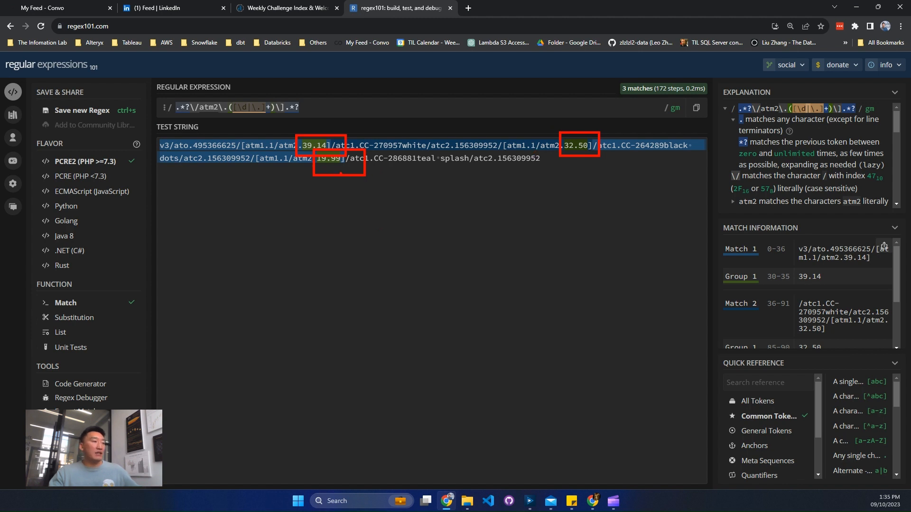
pyautogui.press('Escape')
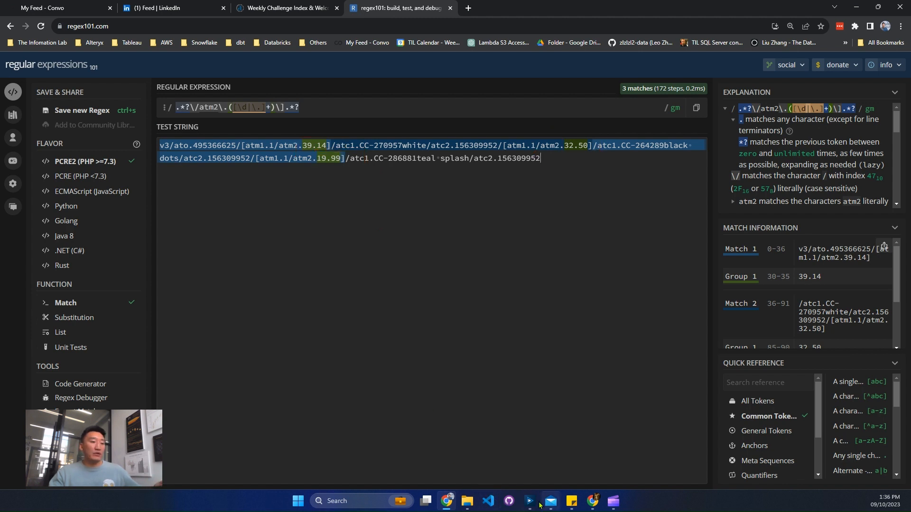
# Step: Switch to the New Workflow window in Alteryx Designer and check the new RegEx tool's output rows for RecordID 1
pyautogui.moveTo(529, 501)
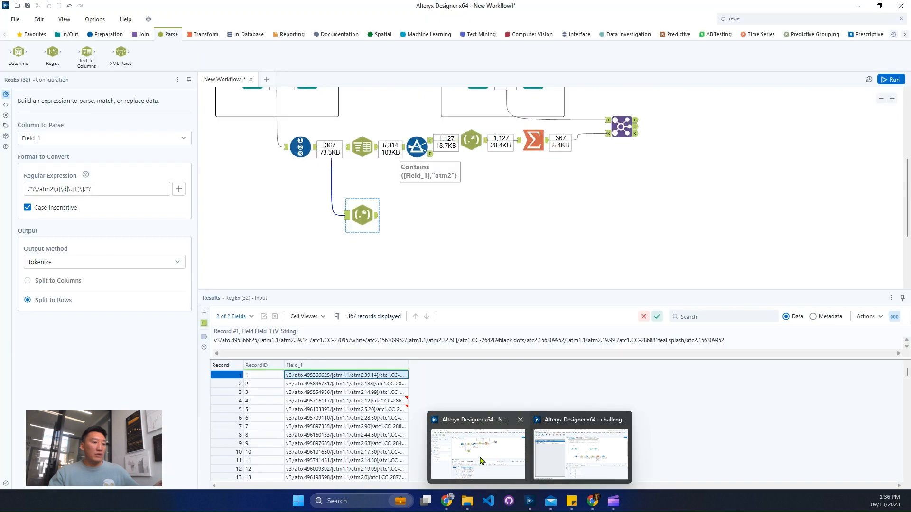
pyautogui.click(480, 459)
pyautogui.click(376, 221)
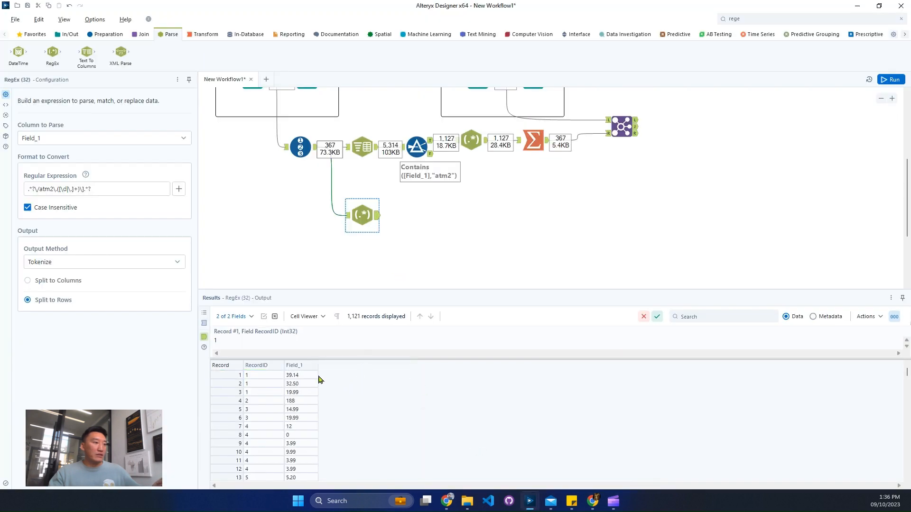
pyautogui.moveTo(309, 375); pyautogui.dragTo(308, 391)
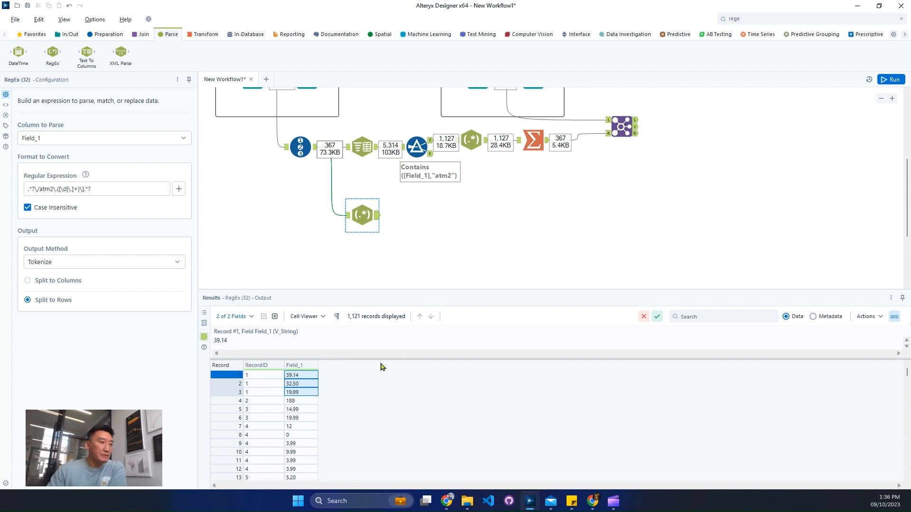
# Step: Compare the output of the earlier Parse-method RegEx tool with that of the new Tokenize RegEx tool
pyautogui.click(206, 35)
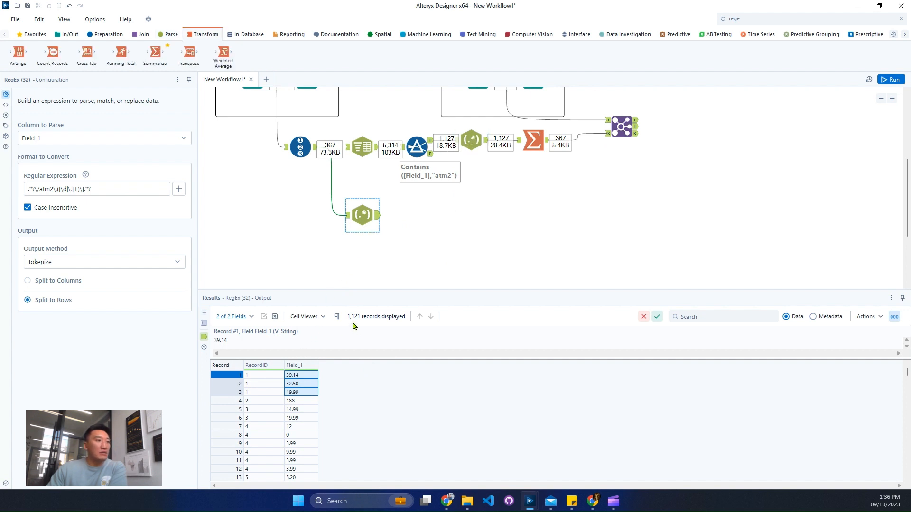
pyautogui.click(479, 146)
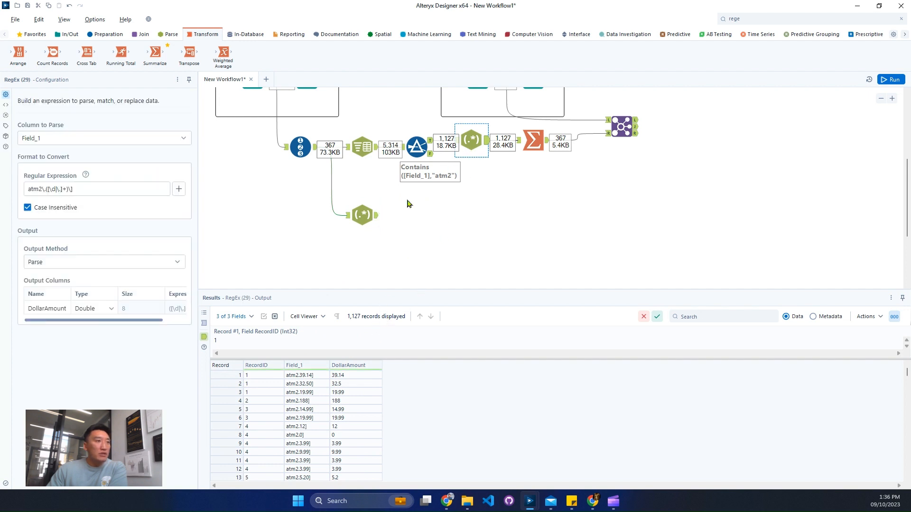
pyautogui.click(362, 215)
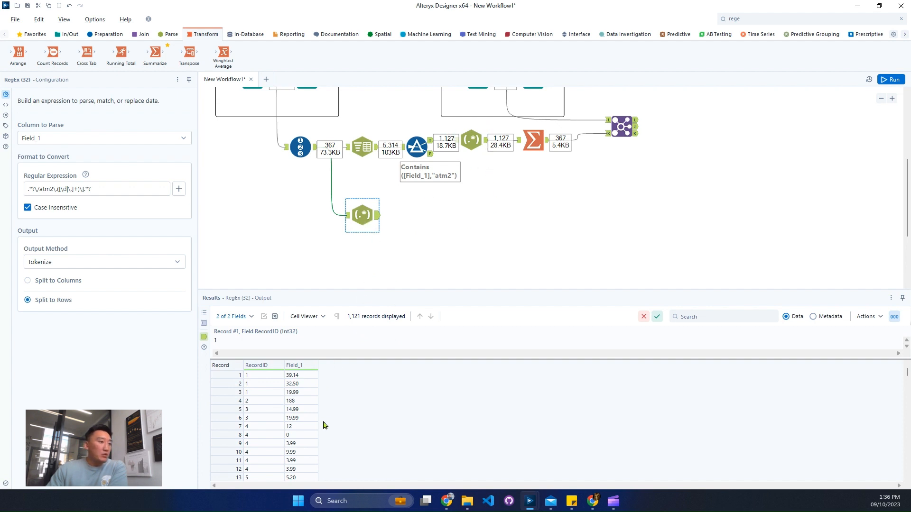
# Step: Attach a Summarize tool to the Tokenize RegEx tool's output and group it by RecordID
pyautogui.scroll(-20, 315, 423)
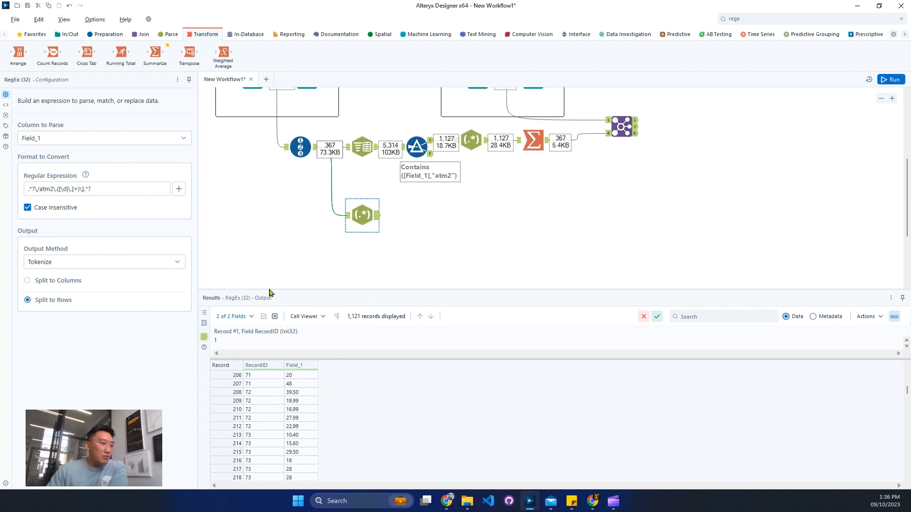
pyautogui.moveTo(155, 56); pyautogui.dragTo(416, 216)
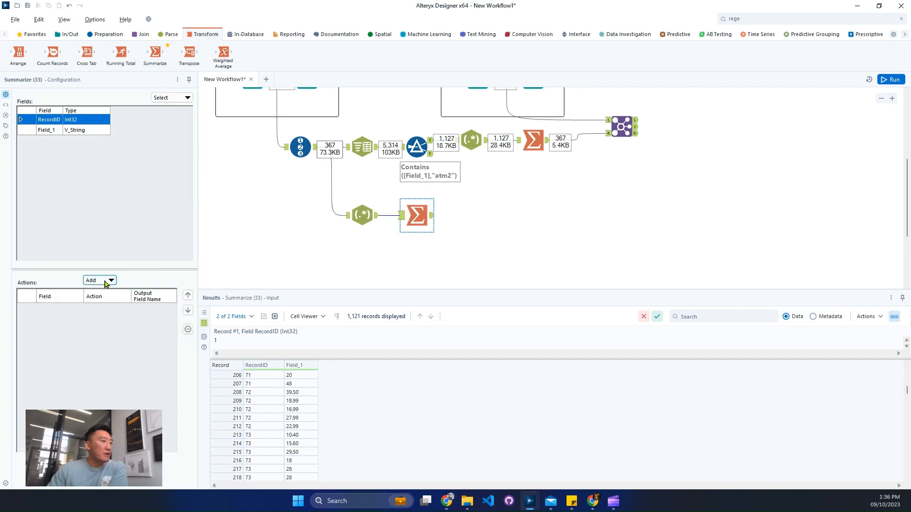
pyautogui.click(105, 281)
pyautogui.click(112, 292)
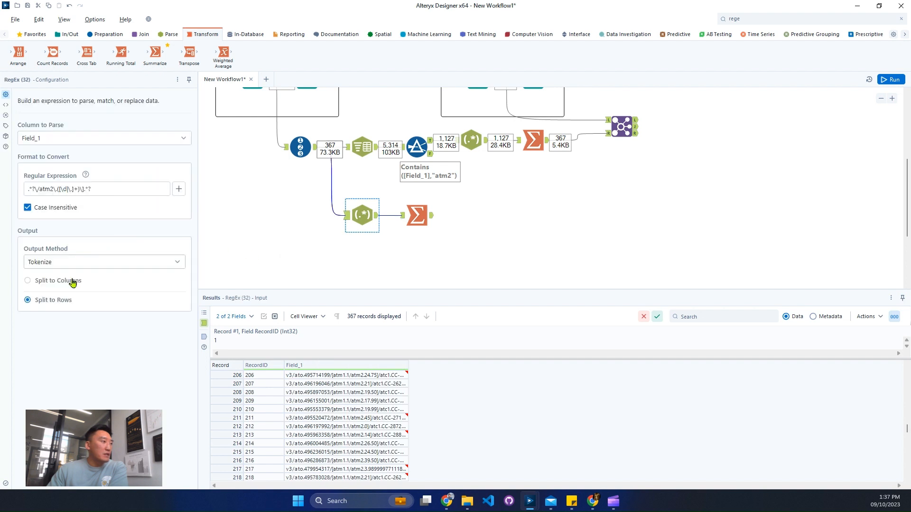
# Step: Insert a Select tool between the Tokenize RegEx tool and the new Summarize tool, making room for it on the canvas
pyautogui.moveTo(417, 215); pyautogui.dragTo(436, 214)
pyautogui.click(756, 18)
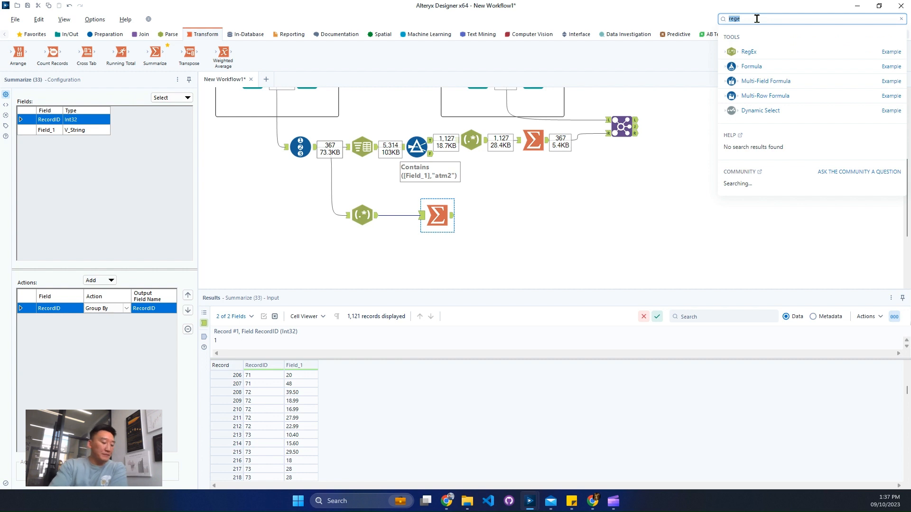
pyautogui.write('sel')
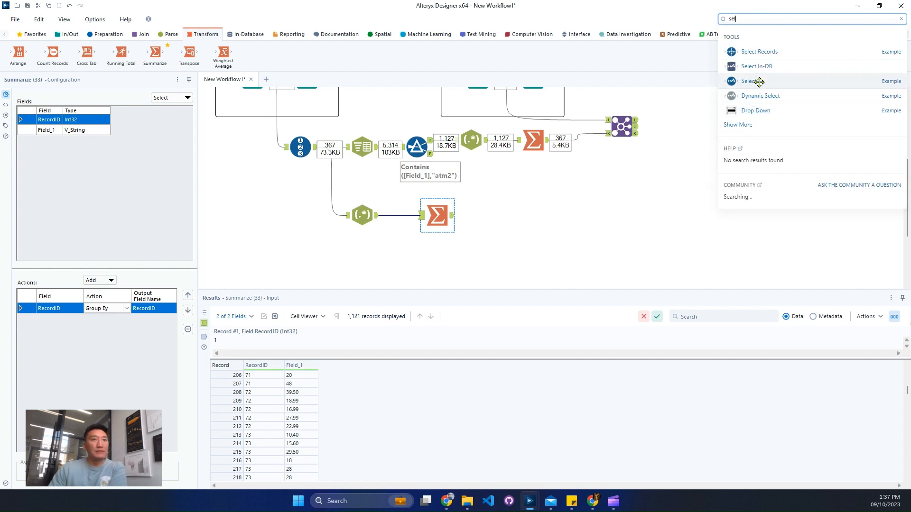
pyautogui.moveTo(758, 82); pyautogui.dragTo(404, 223)
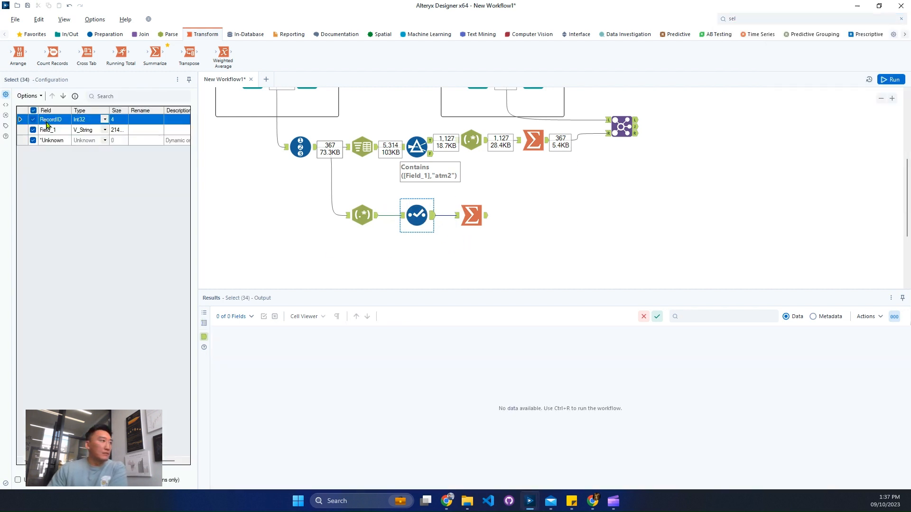
# Step: In the Select tool, change Field_1's data type to Double and rename the field DollarAmount
pyautogui.click(105, 130)
pyautogui.click(105, 130)
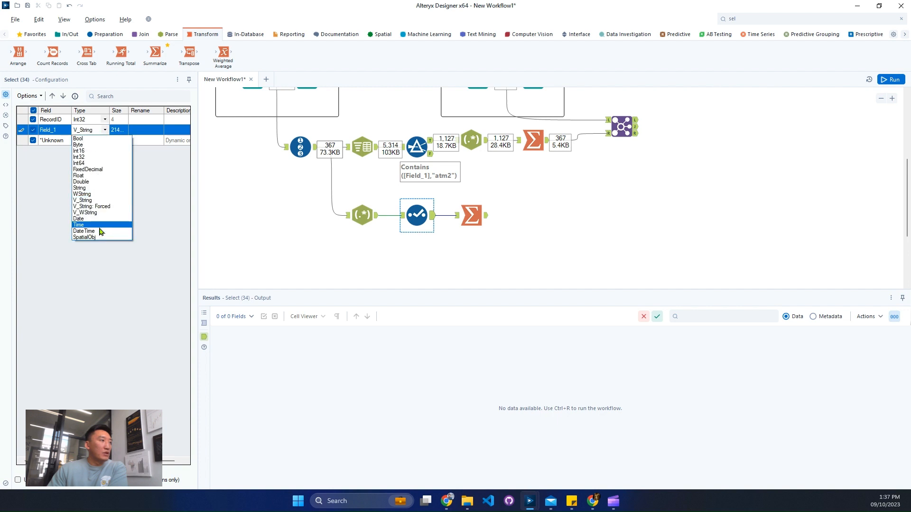
pyautogui.click(101, 219)
pyautogui.click(105, 130)
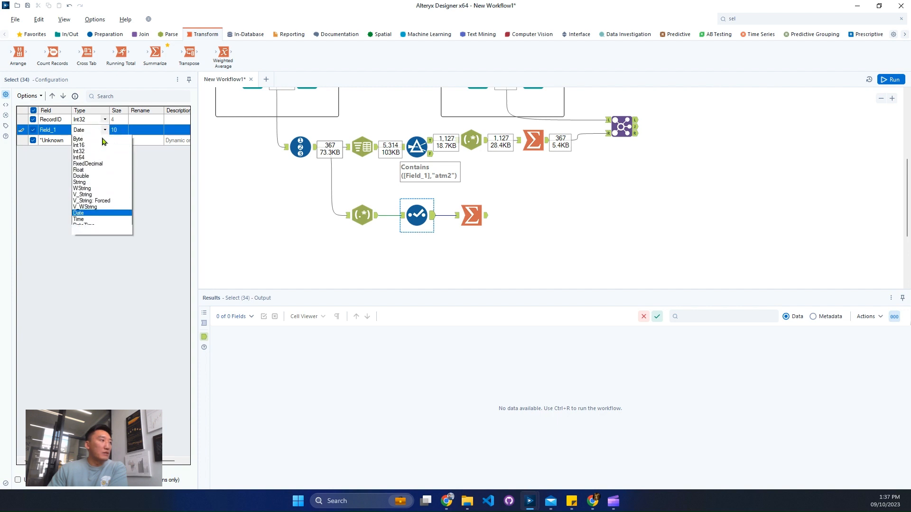
pyautogui.click(97, 182)
pyautogui.click(105, 132)
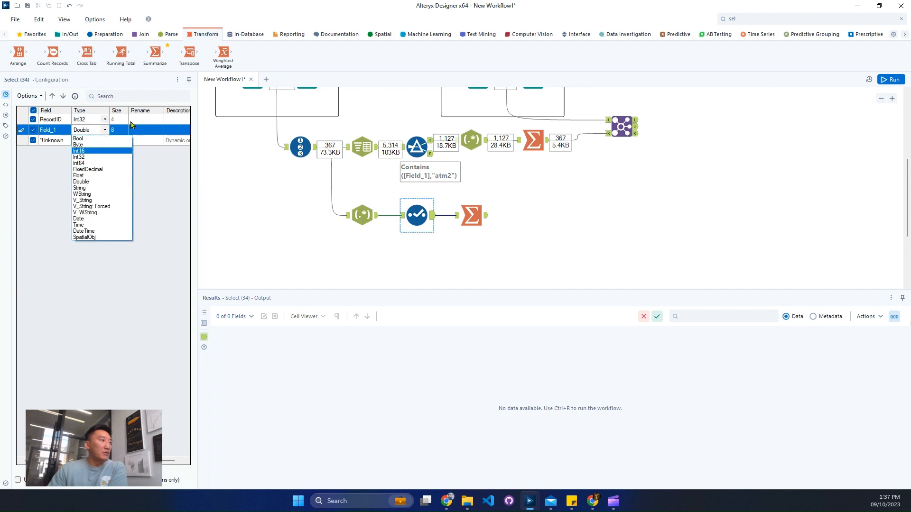
pyautogui.click(145, 132)
pyautogui.write('Doll')
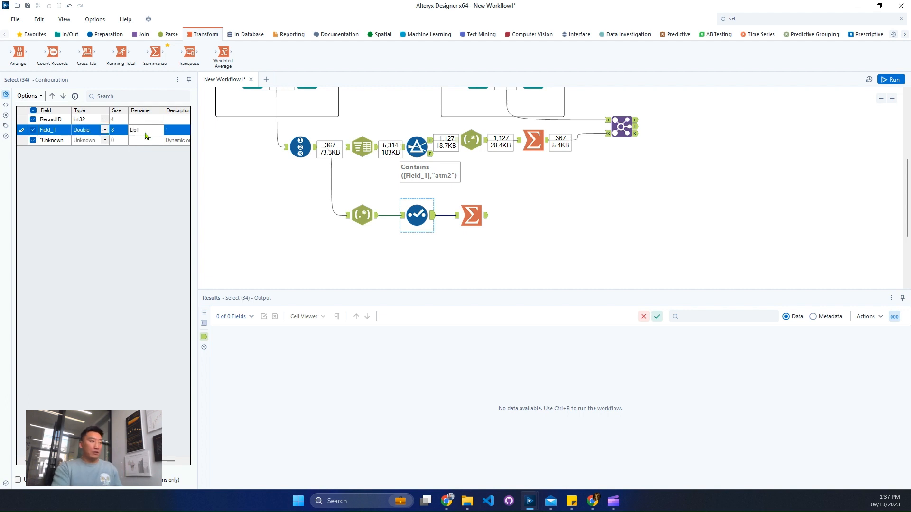
pyautogui.write('arAmount')
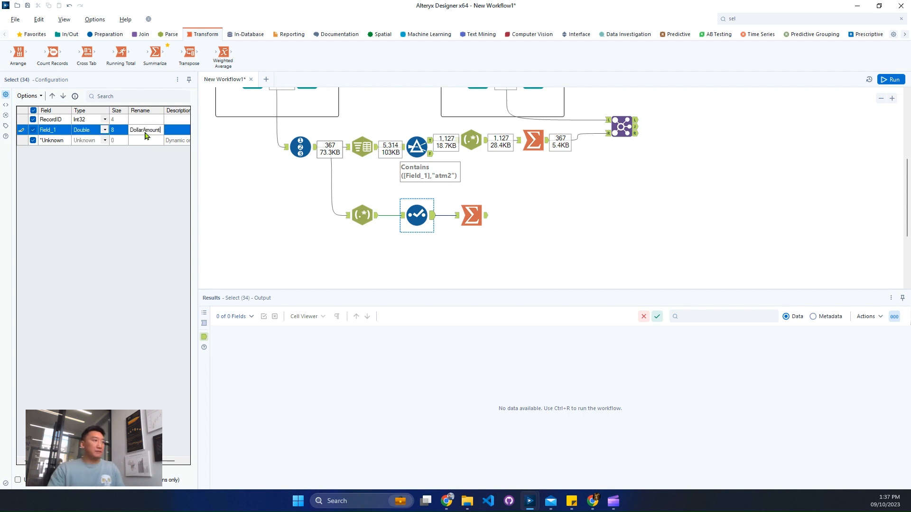
# Step: Add a Sum of DollarAmount to the new Summarize tool and run the workflow
pyautogui.click(464, 216)
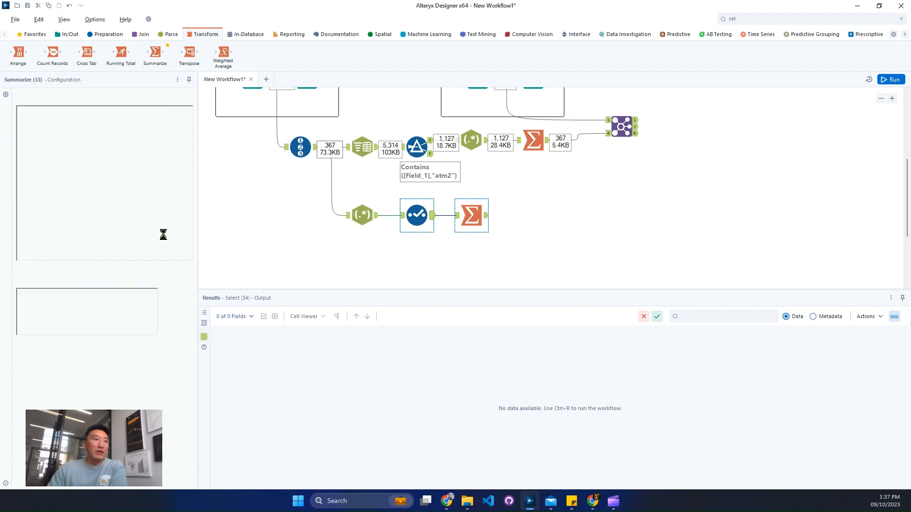
pyautogui.click(108, 282)
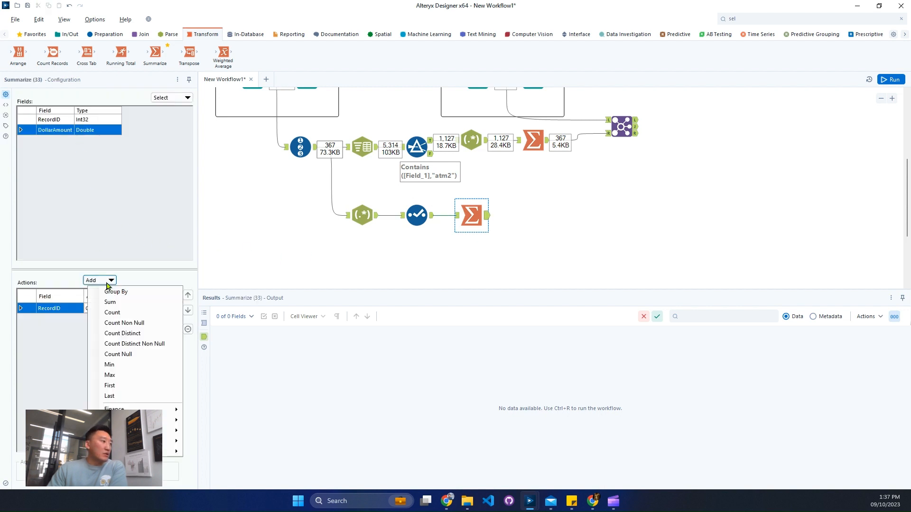
pyautogui.click(124, 301)
pyautogui.click(898, 78)
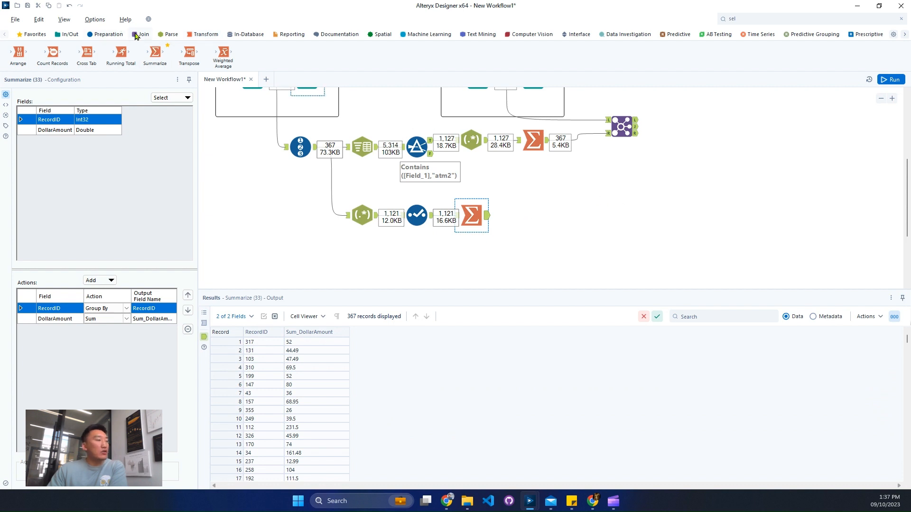
# Step: Replace the Join's right input with the output of the new Summarize tool and rerun the workflow
pyautogui.click(580, 138)
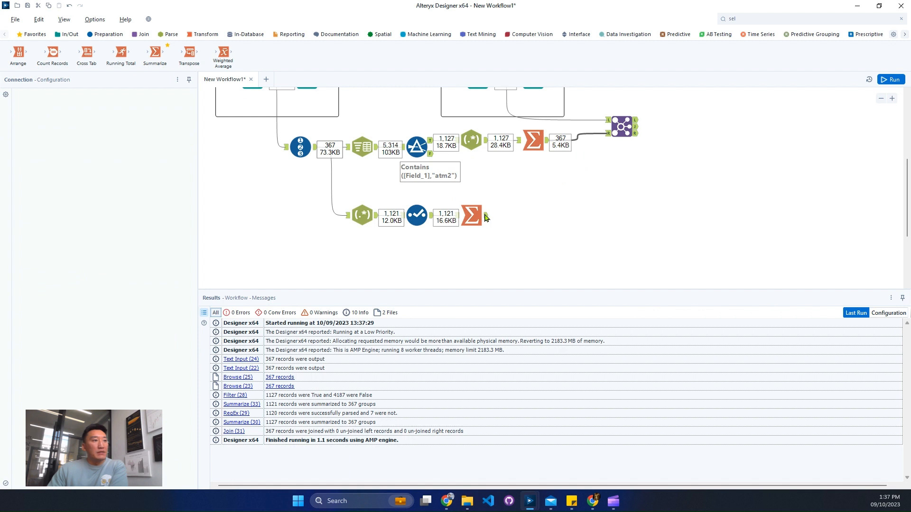
pyautogui.moveTo(486, 218); pyautogui.dragTo(609, 134)
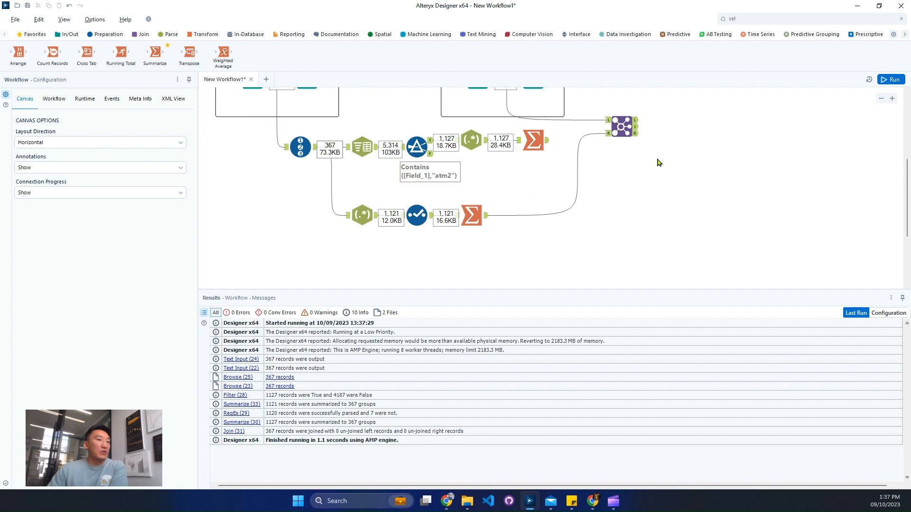
pyautogui.click(891, 80)
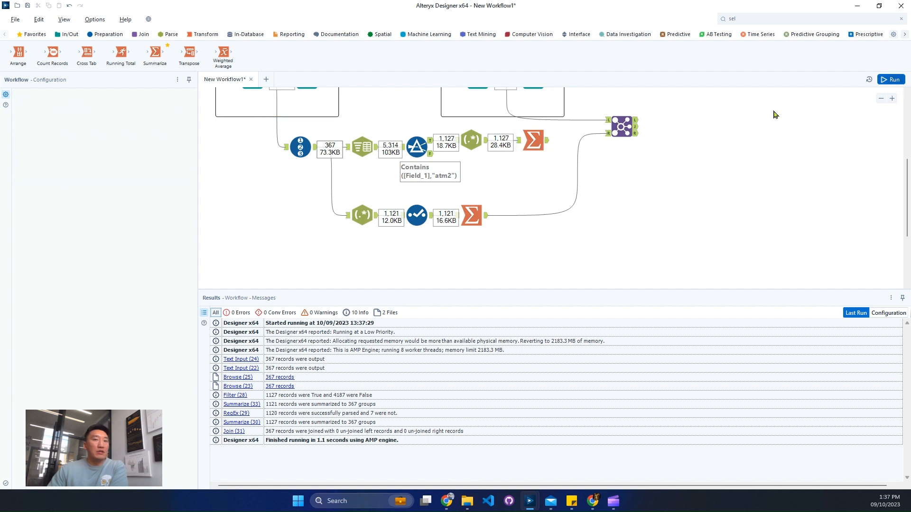
# Step: Check the Join tool's joined and unmatched outputs for the new RecordID sums
pyautogui.click(637, 131)
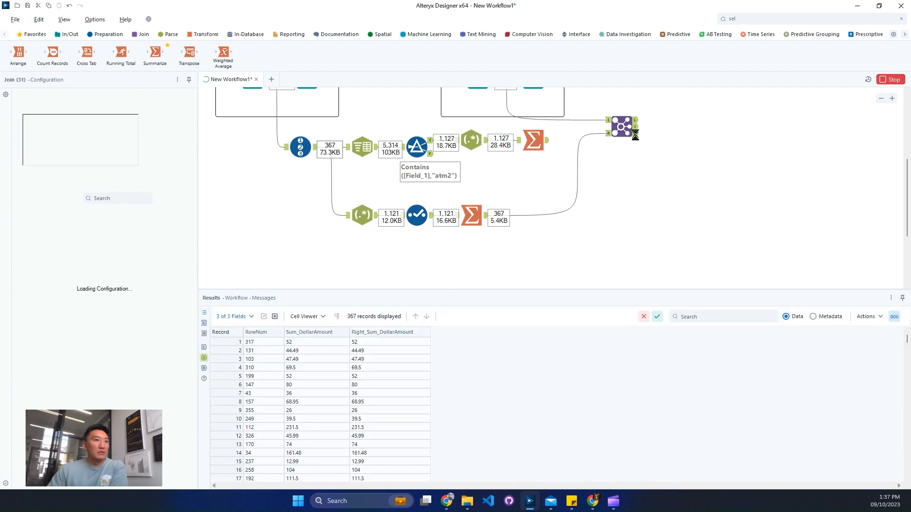
pyautogui.click(636, 120)
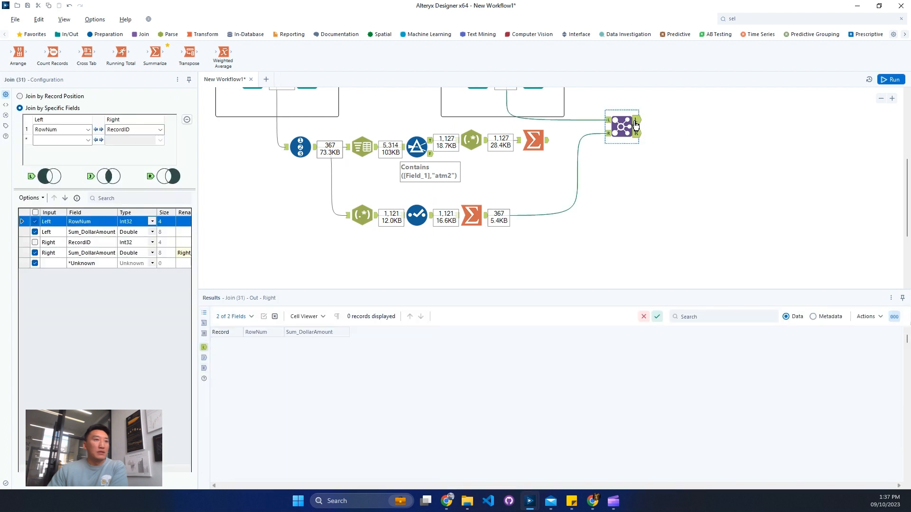
pyautogui.click(637, 129)
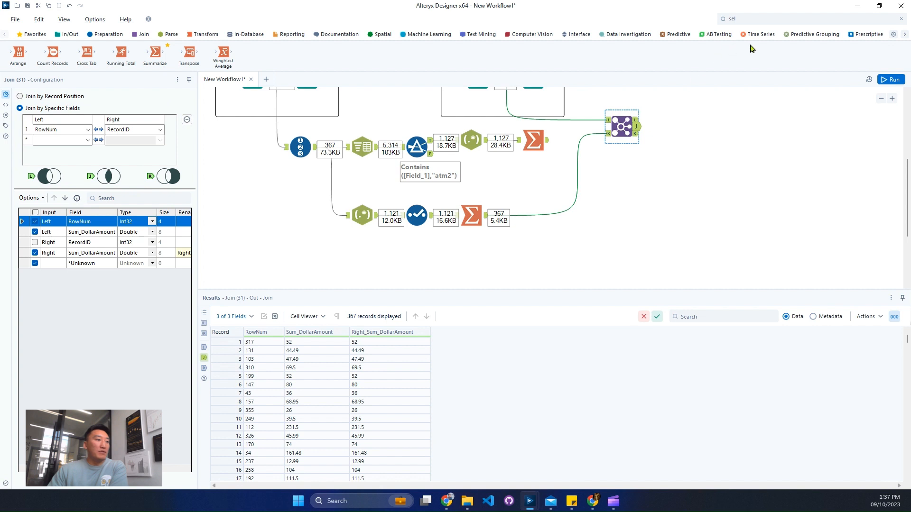
# Step: Connect a Formula tool to the Join tool's joined output
pyautogui.click(763, 19)
pyautogui.write('for')
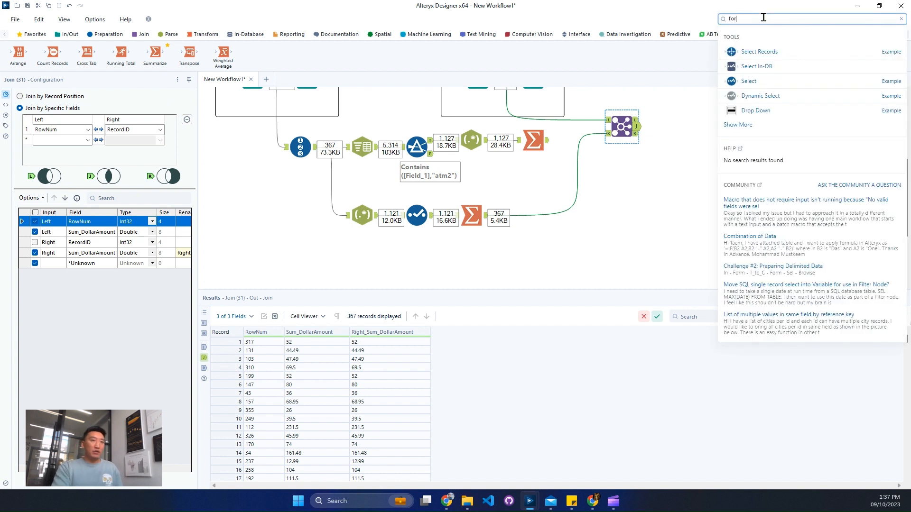
pyautogui.moveTo(763, 114); pyautogui.dragTo(676, 126)
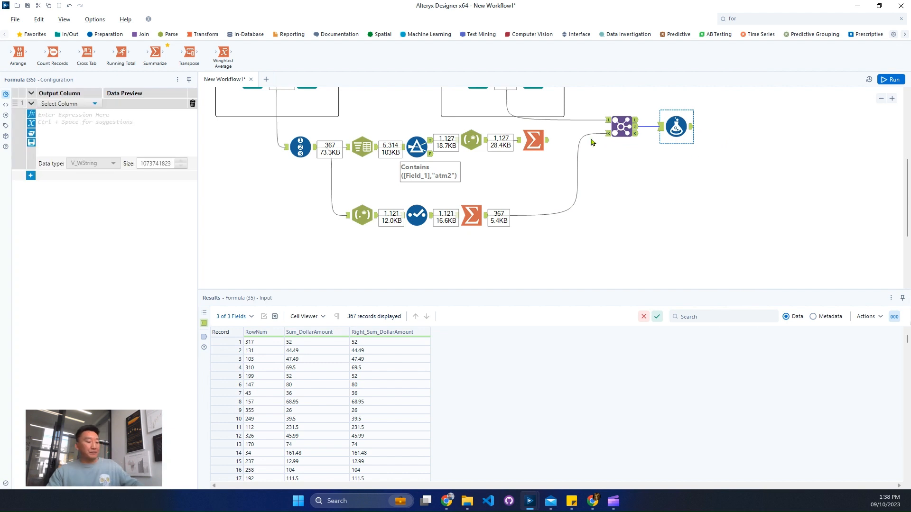
pyautogui.moveTo(482, 128); pyautogui.dragTo(516, 156)
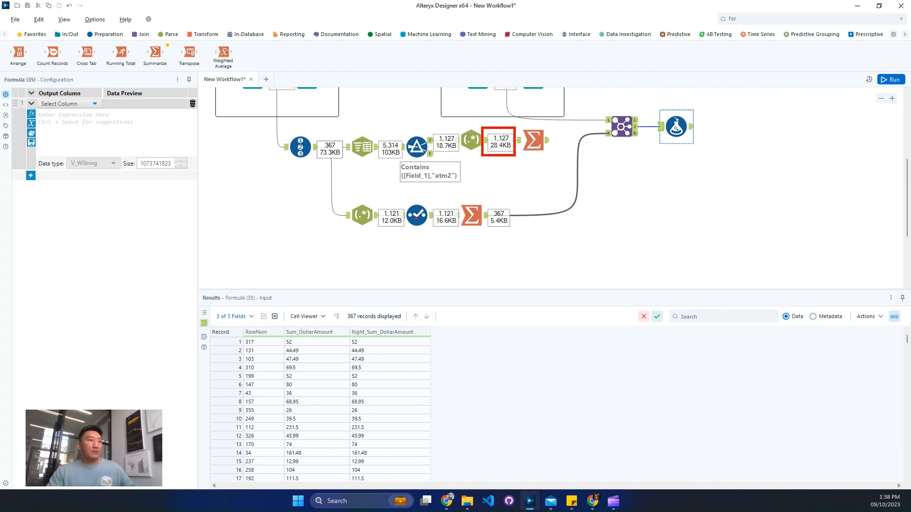
pyautogui.moveTo(431, 204); pyautogui.dragTo(464, 233)
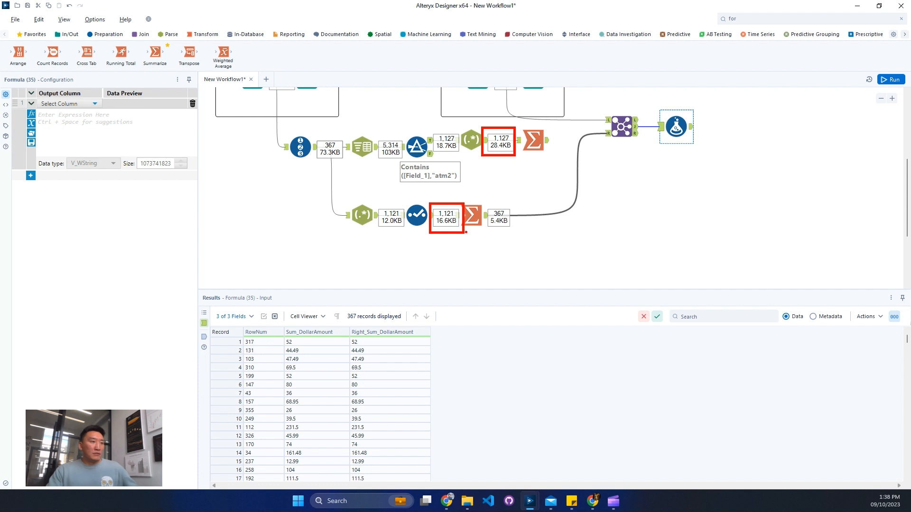
pyautogui.press('Escape')
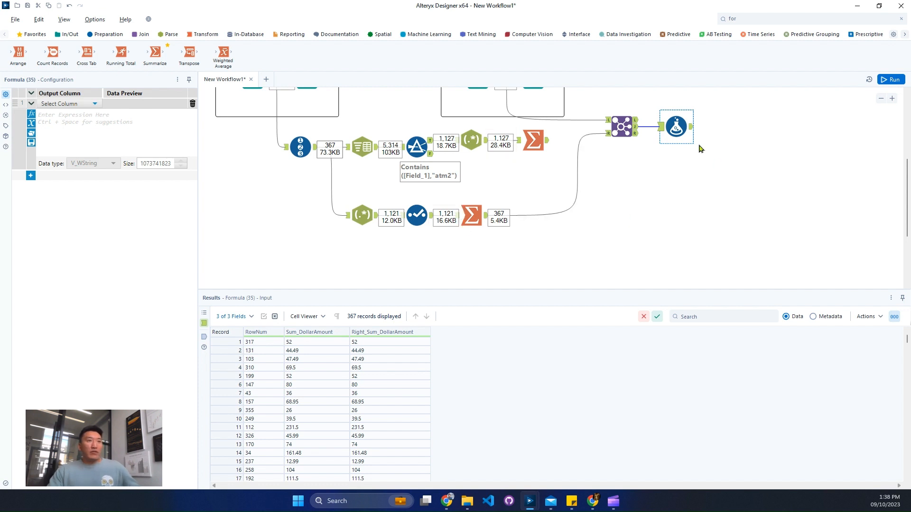
# Step: In the Formula tool, create a column named diff with the expression [Sum_DollarAmount]-[Right_Sum_DollarAmount]
pyautogui.click(70, 104)
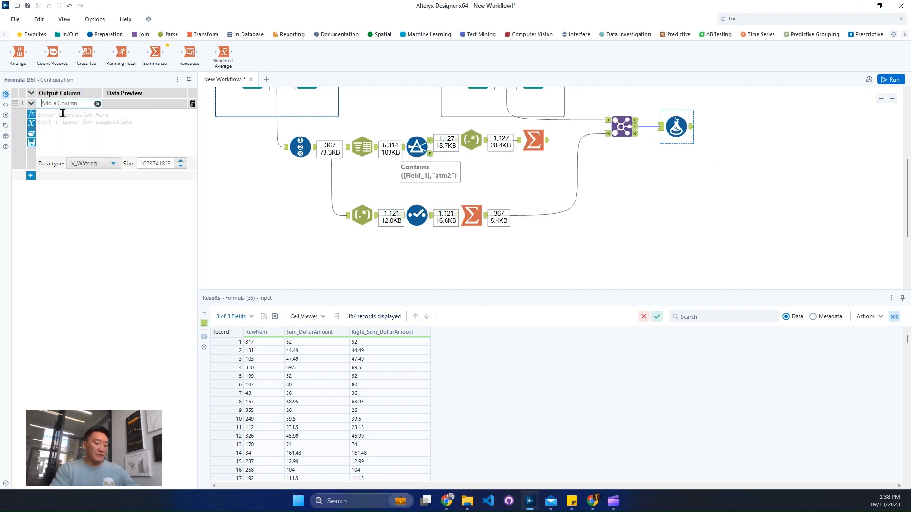
pyautogui.click(161, 129)
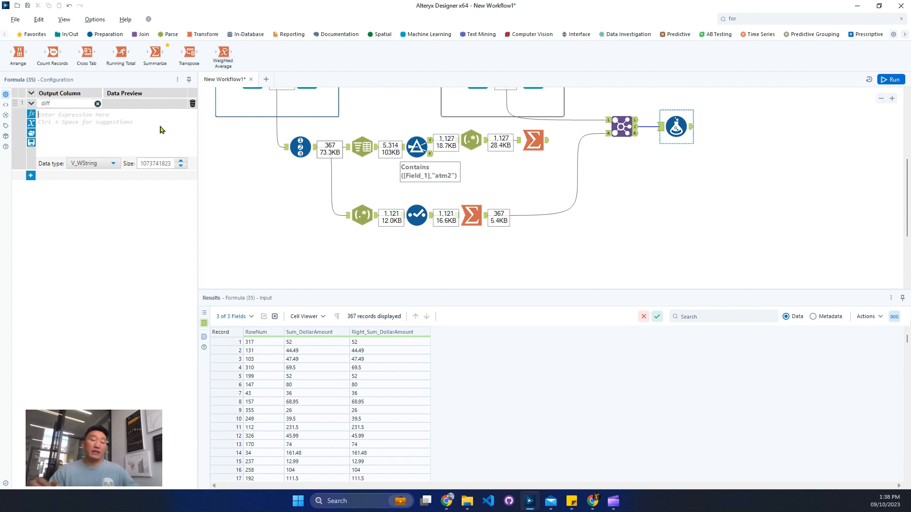
pyautogui.write('sum')
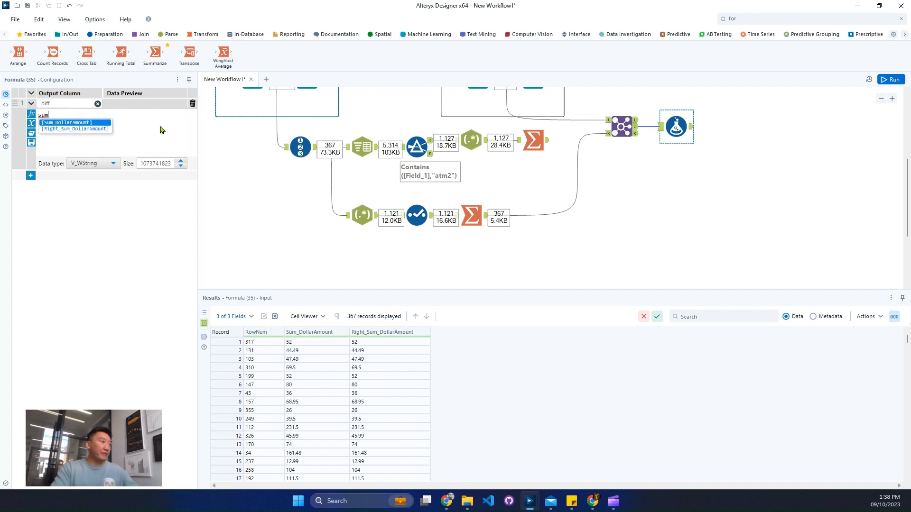
pyautogui.press('Return')
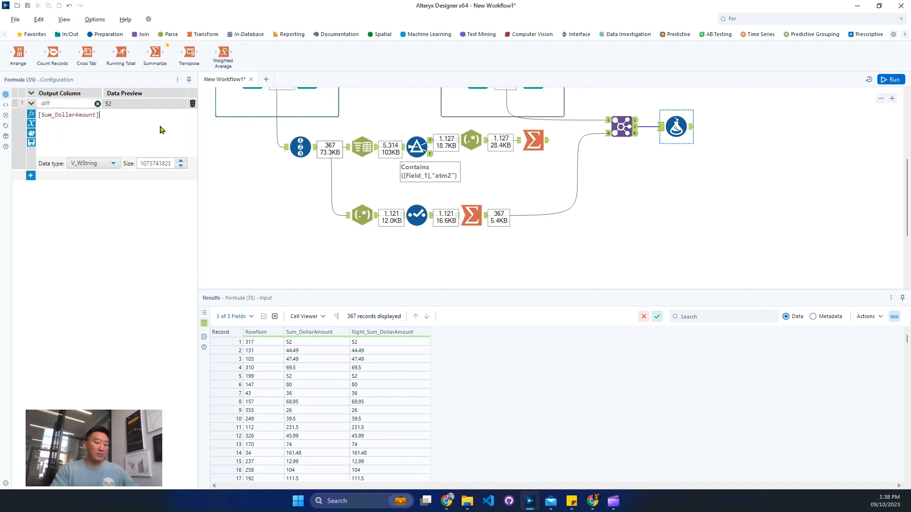
pyautogui.write('-right')
pyautogui.press('Return')
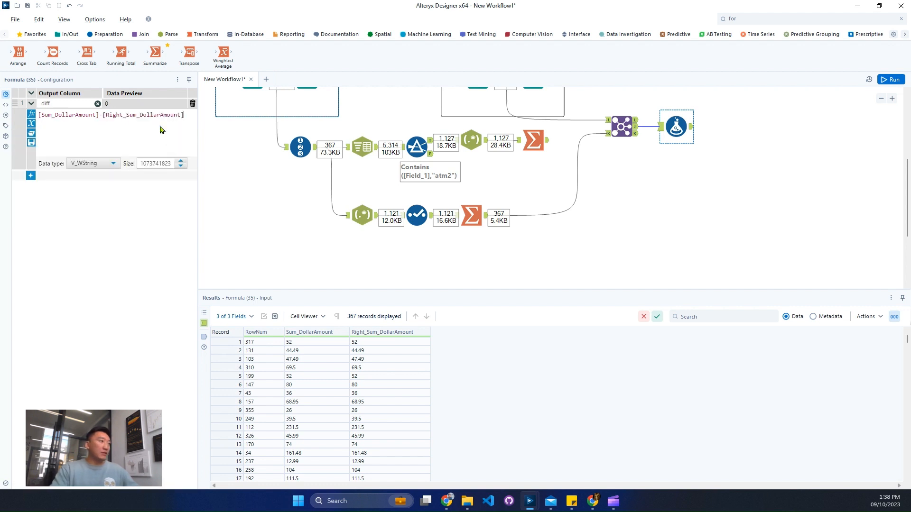
# Step: Set the diff column's data type to Double
pyautogui.click(95, 163)
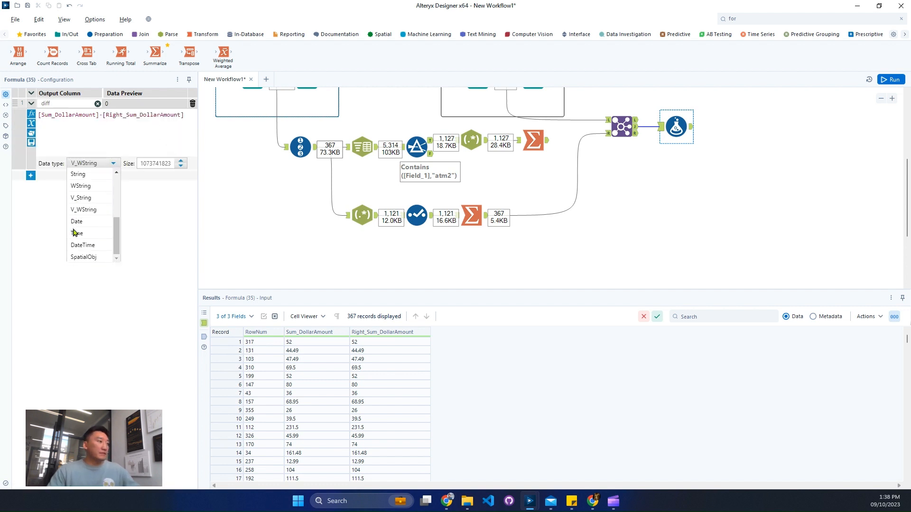
pyautogui.scroll(3, 83, 233)
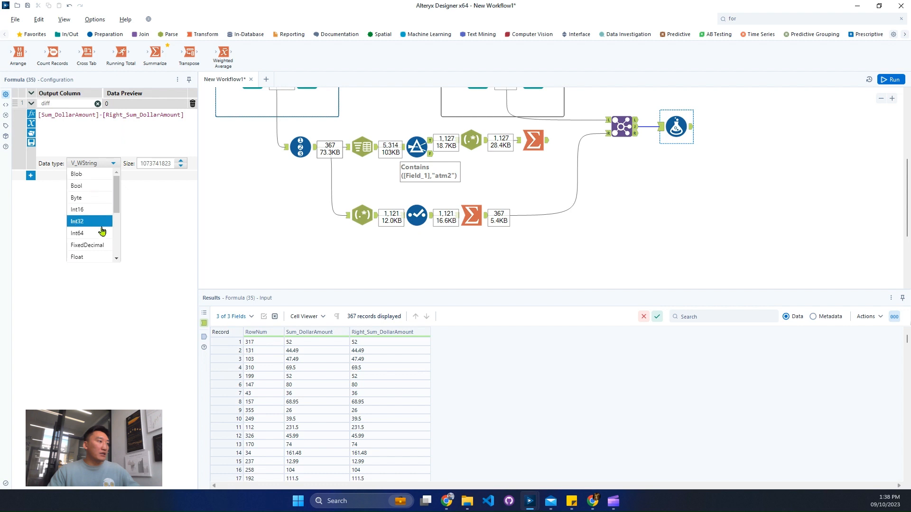
pyautogui.scroll(-2, 102, 230)
pyautogui.click(100, 232)
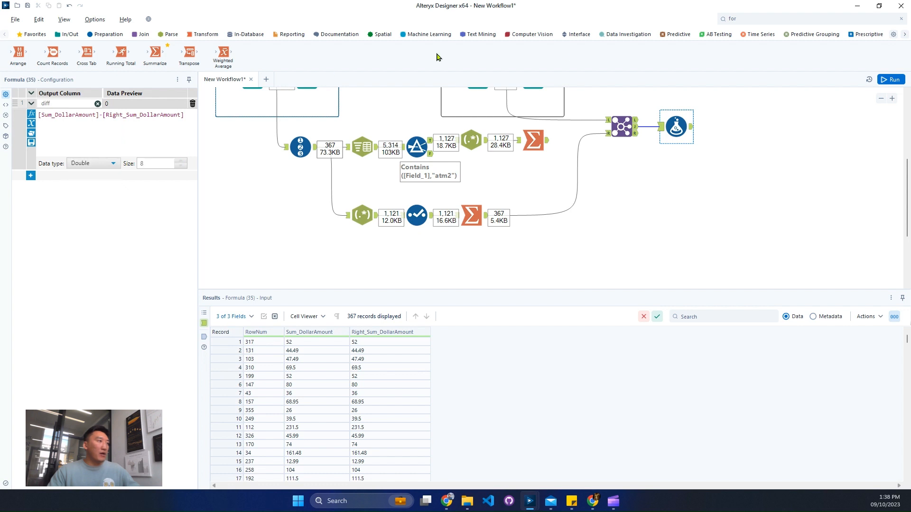
# Step: Connect a Filter tool to the output of the diff Formula tool
pyautogui.click(805, 20)
pyautogui.write('fil')
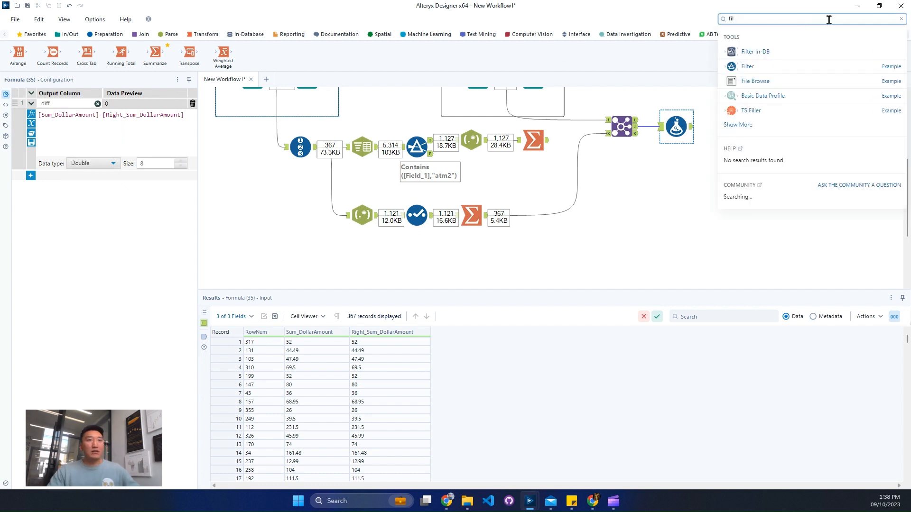
pyautogui.moveTo(762, 67); pyautogui.dragTo(747, 126)
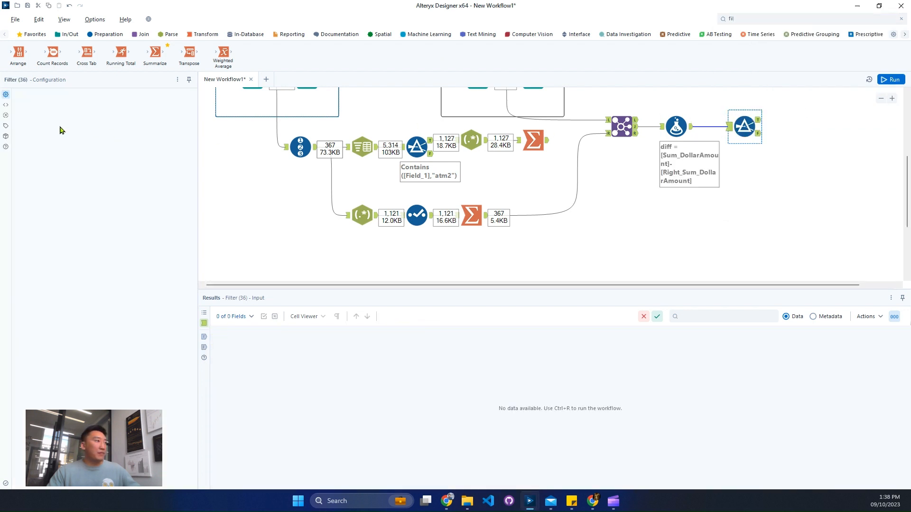
# Step: Set the Filter tool to keep records where diff != 0 and run the workflow
pyautogui.click(62, 132)
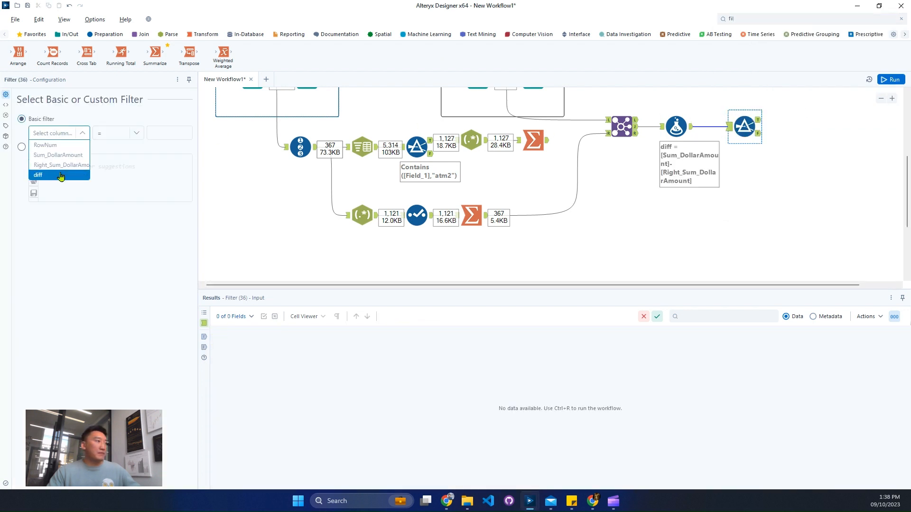
pyautogui.click(50, 174)
pyautogui.click(118, 135)
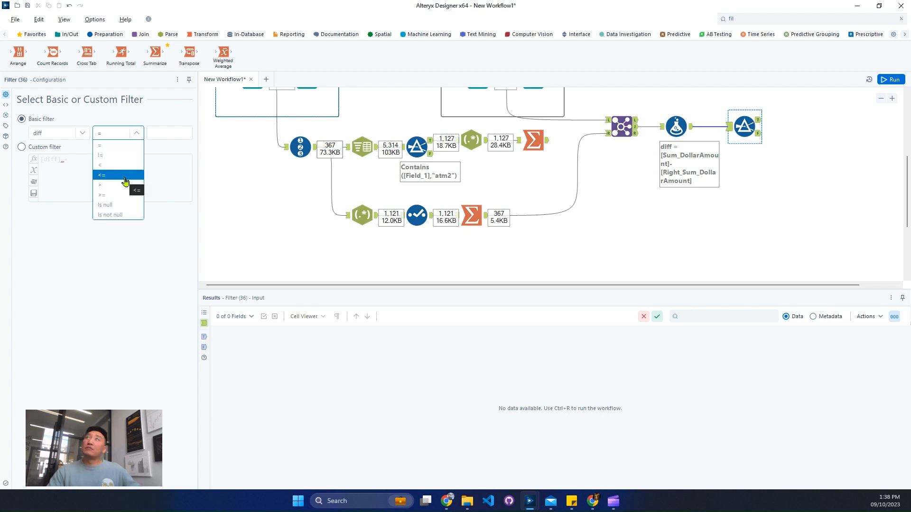
pyautogui.click(124, 155)
pyautogui.click(166, 128)
pyautogui.write('0')
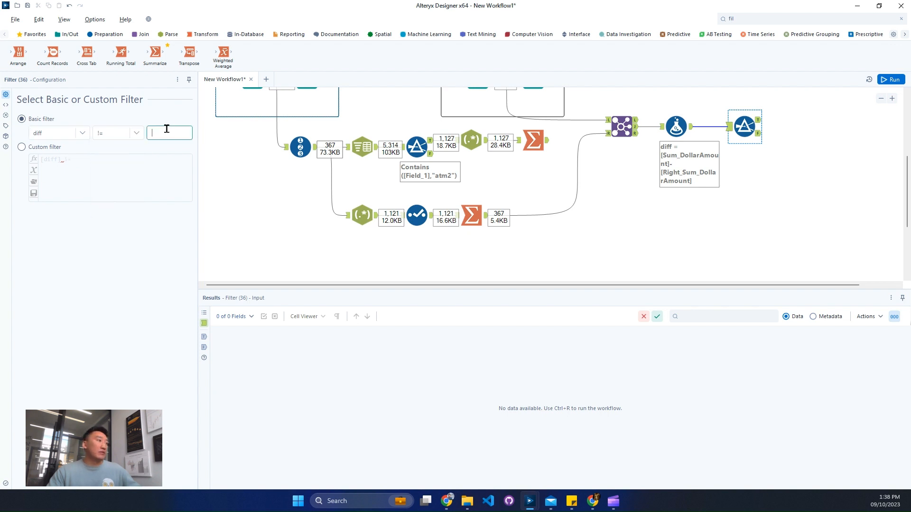
pyautogui.hotkey('ctrl', 'r')
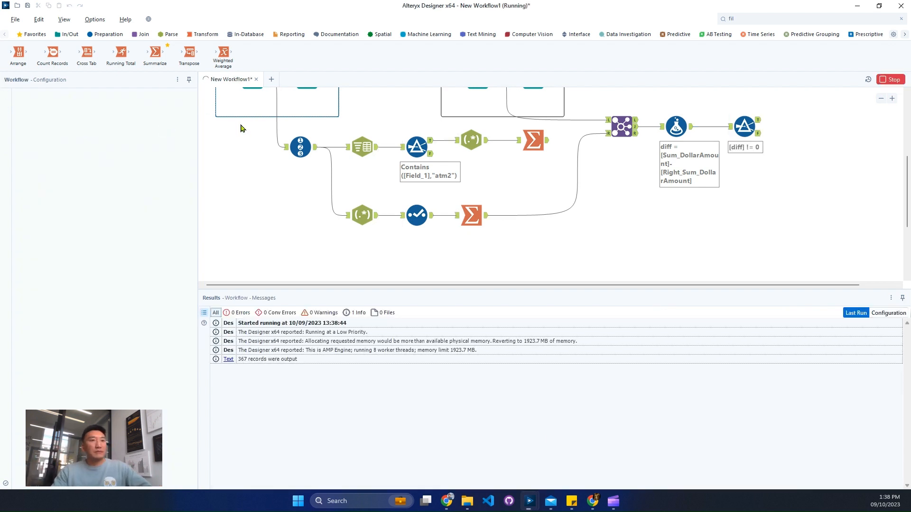
# Step: Examine the diff Filter tool's True output for rows whose diff is null or a genuine nonzero amount
pyautogui.click(758, 123)
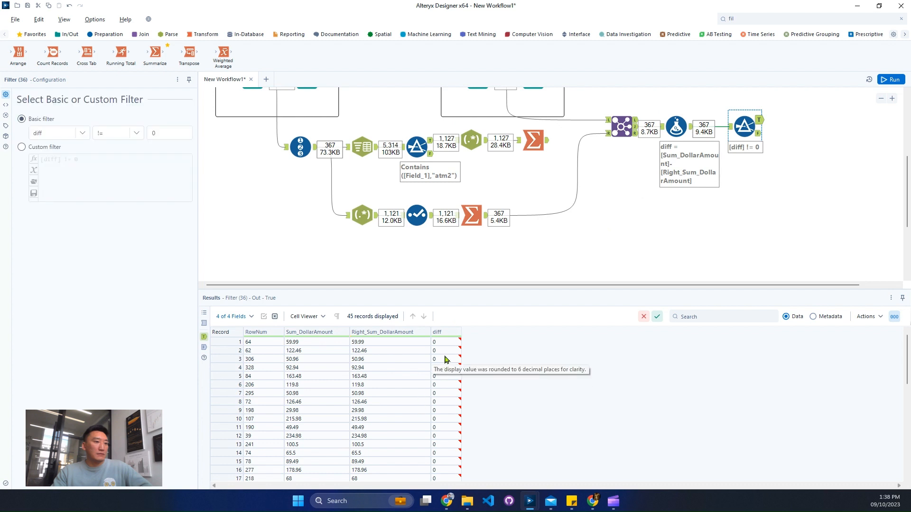
pyautogui.scroll(-7, 448, 401)
pyautogui.scroll(-3, 451, 402)
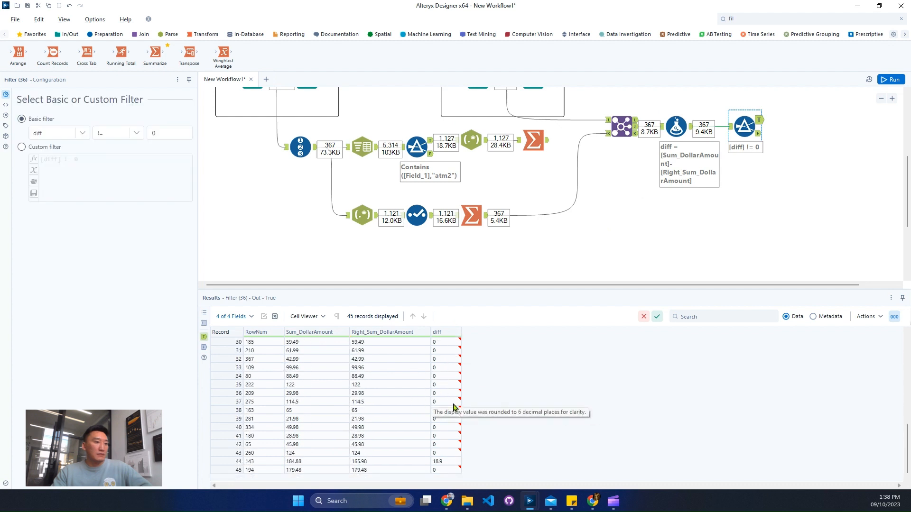
pyautogui.scroll(6, 463, 417)
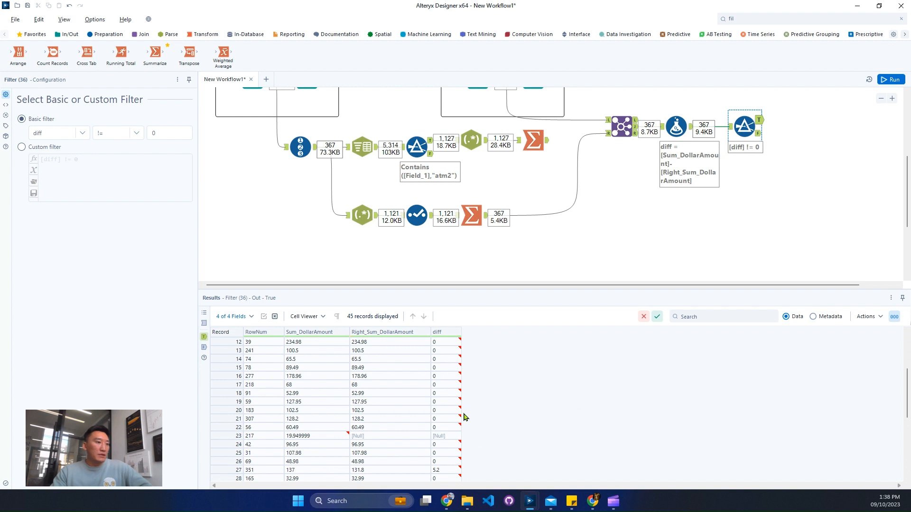
pyautogui.scroll(4, 464, 418)
pyautogui.scroll(-3, 464, 417)
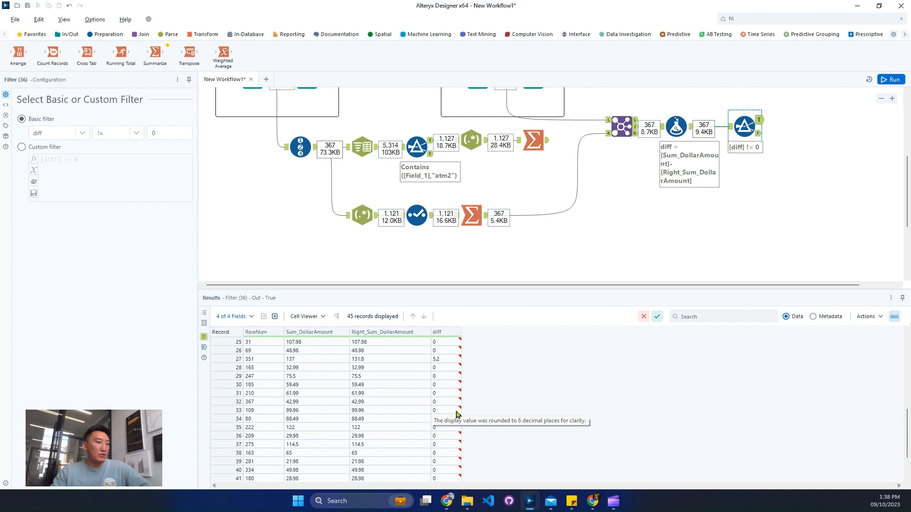
pyautogui.scroll(-1, 455, 380)
pyautogui.click(446, 351)
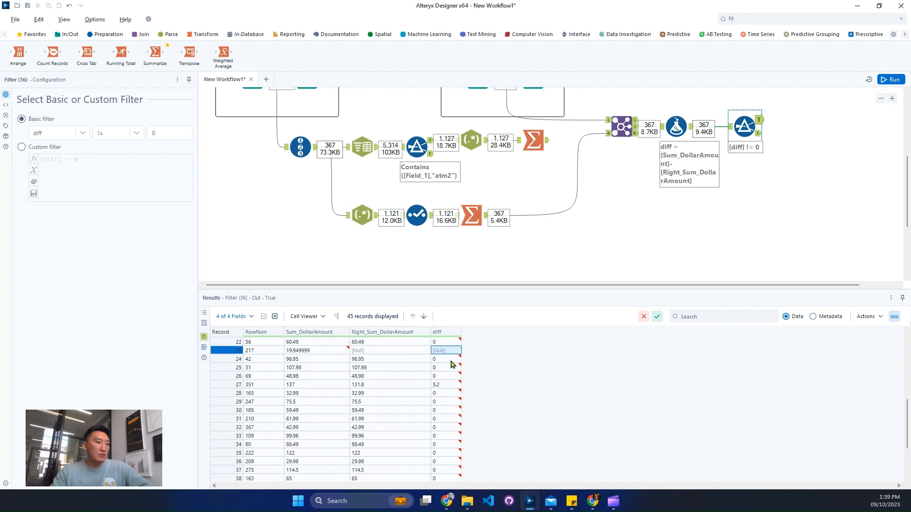
pyautogui.click(453, 384)
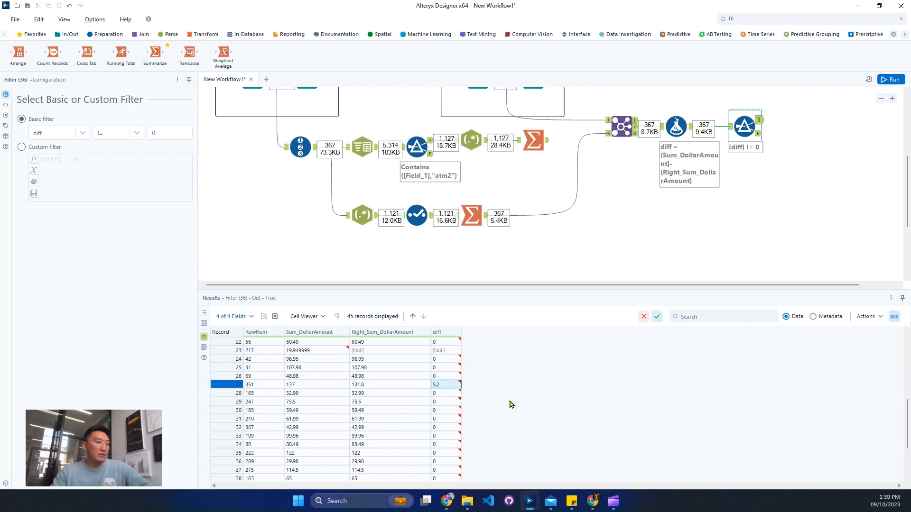
pyautogui.scroll(-3, 510, 404)
pyautogui.click(450, 461)
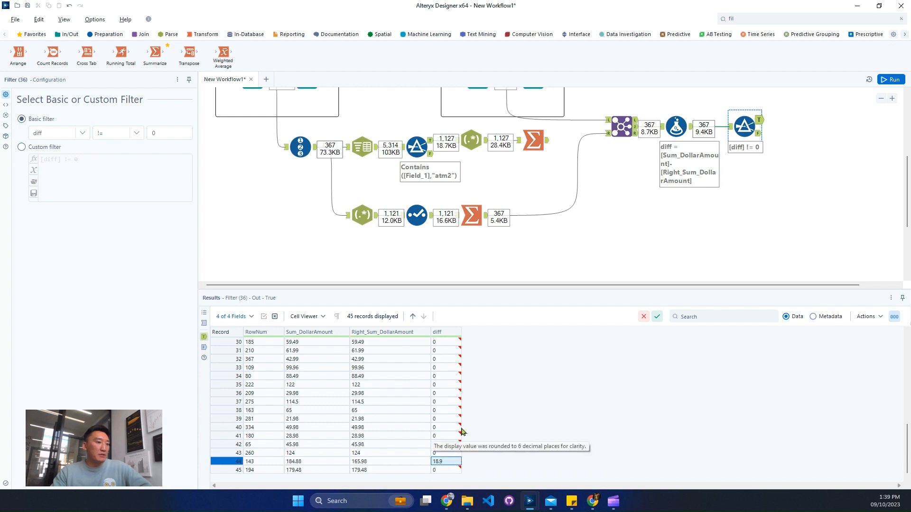
pyautogui.scroll(3, 439, 437)
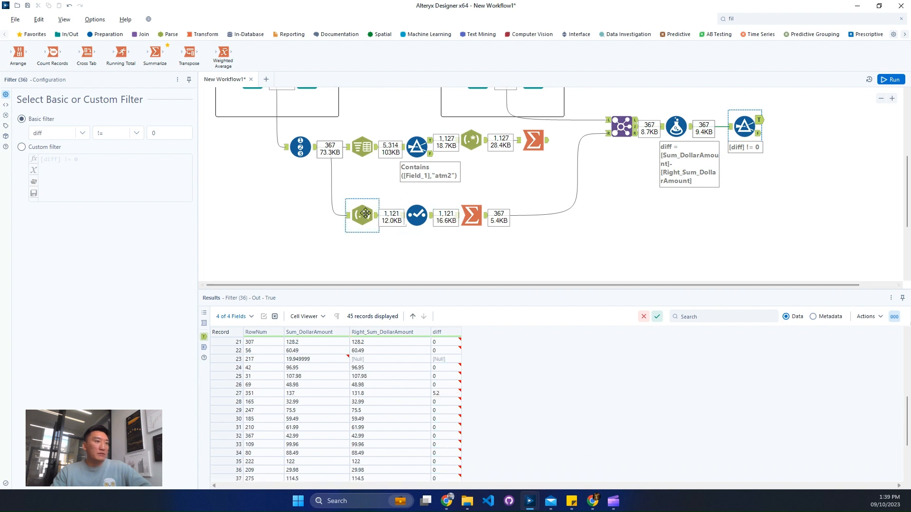
# Step: Add another Filter tool below the RegEx tokenize branch and connect it to the Record ID tool's output
pyautogui.click(745, 19)
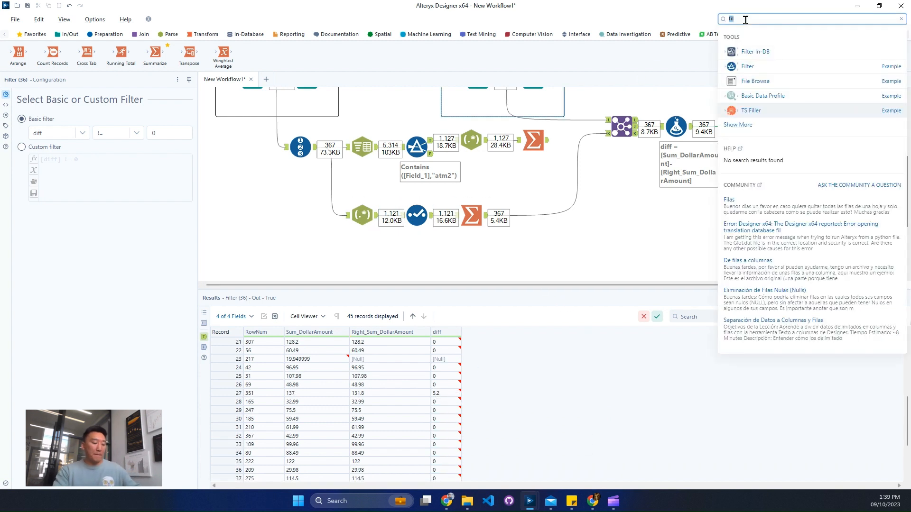
pyautogui.write('l')
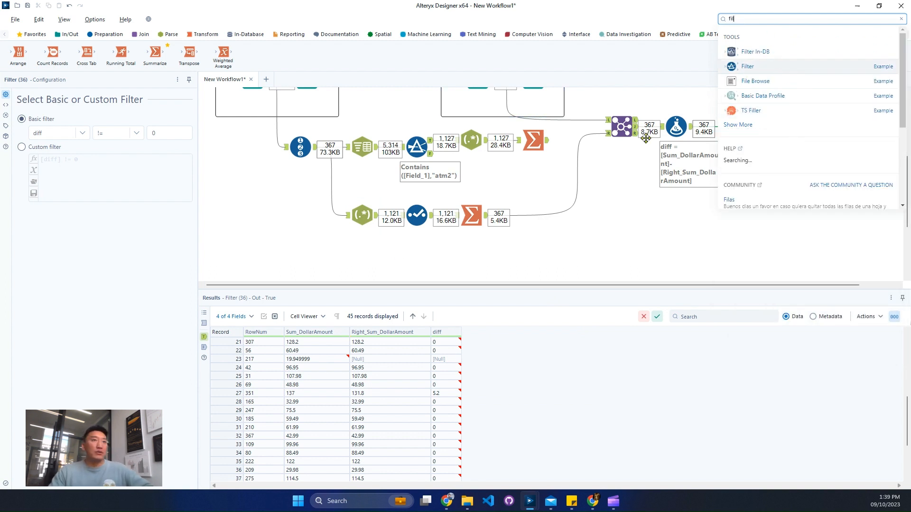
pyautogui.moveTo(748, 96); pyautogui.dragTo(358, 250)
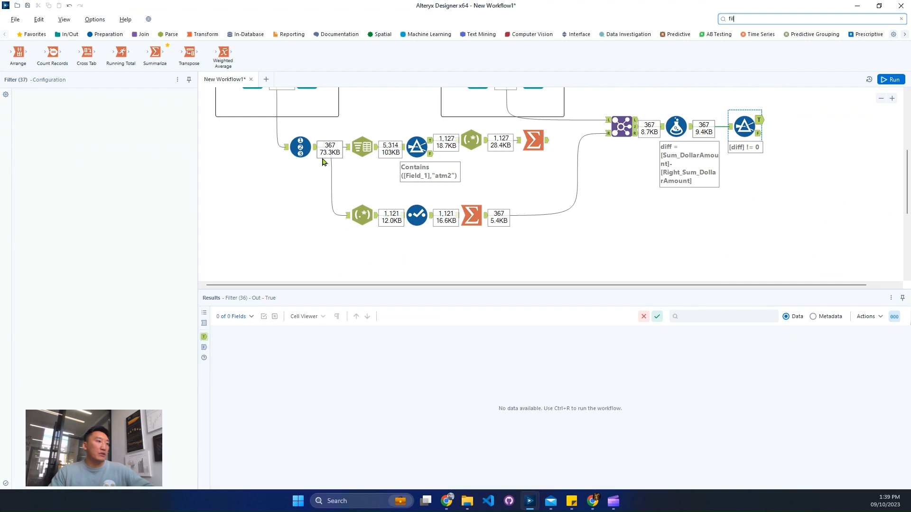
pyautogui.moveTo(315, 147); pyautogui.dragTo(362, 269)
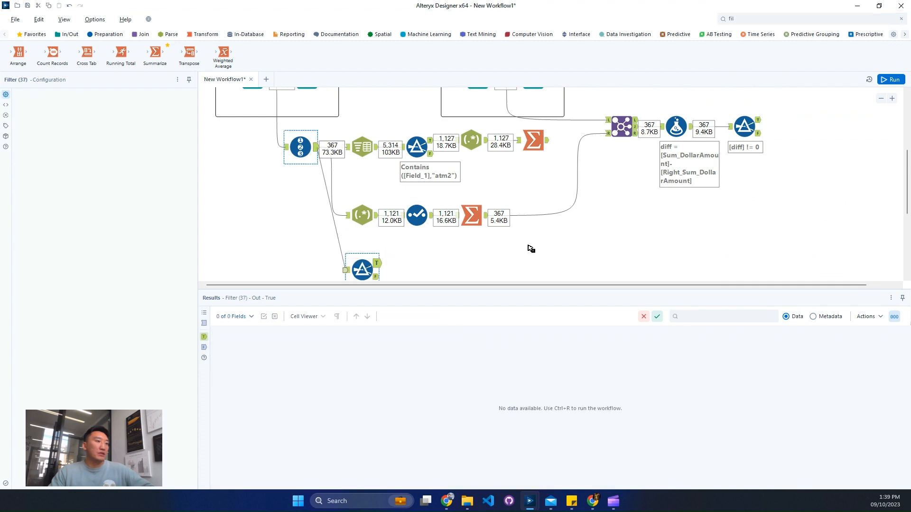
# Step: Give the new Filter tool the custom expression [RecordID] in (217, 317), consulting the mismatched rows in the diff filter's output
pyautogui.click(761, 123)
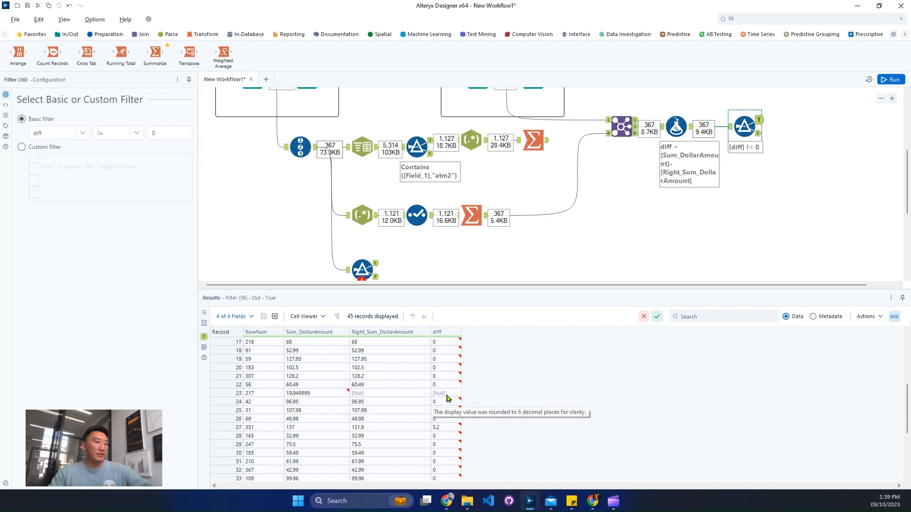
pyautogui.scroll(-3, 451, 372)
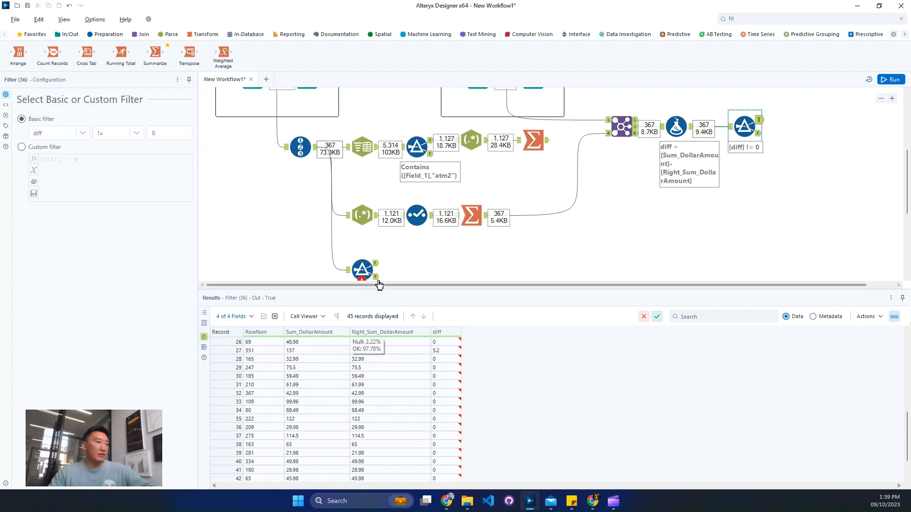
pyautogui.click(364, 269)
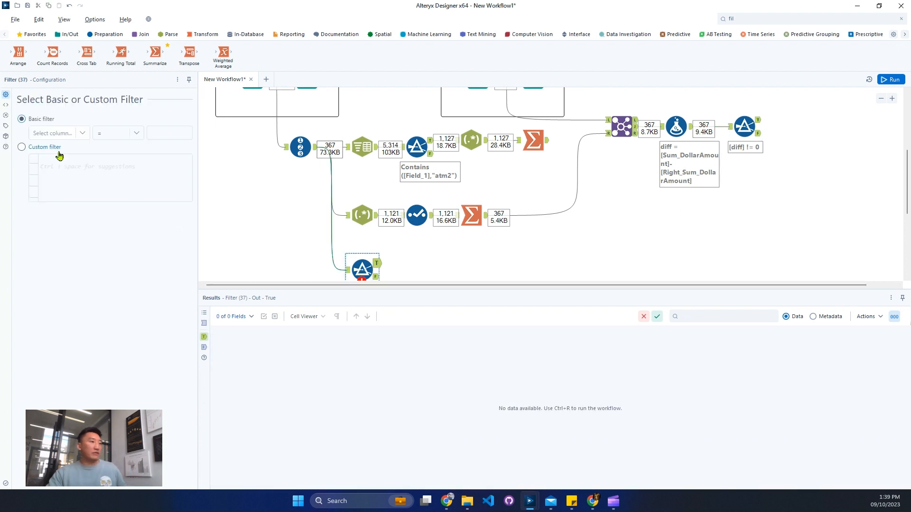
pyautogui.click(51, 147)
pyautogui.hotkey('ctrl', 'space')
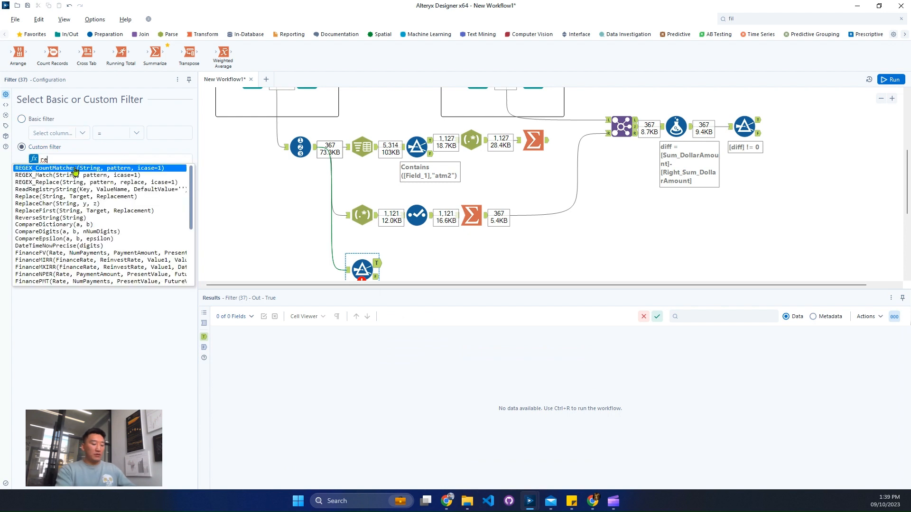
pyautogui.write('[R')
pyautogui.press('Return')
pyautogui.write('in (')
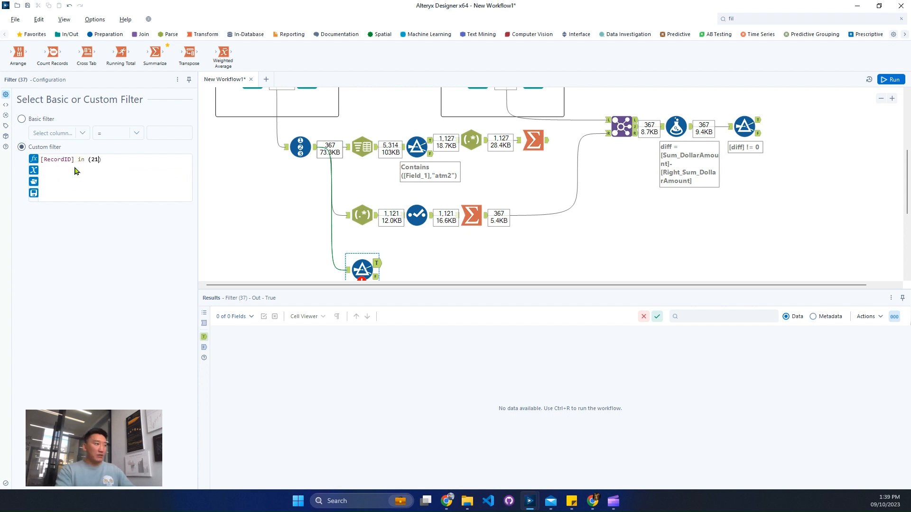
pyautogui.write('217, 317')
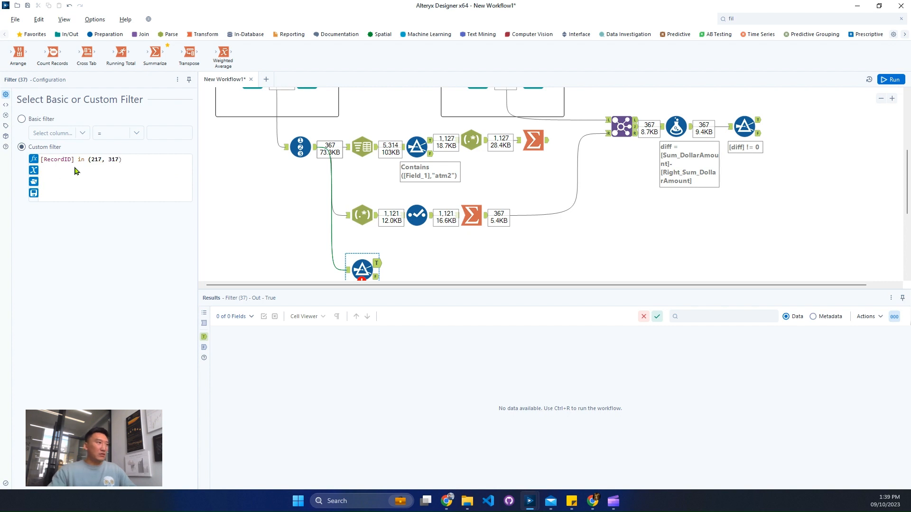
# Step: Recheck the mismatched rows, correct the custom filter to [RecordID] in (217, 351, 143), and run the workflow
pyautogui.click(745, 127)
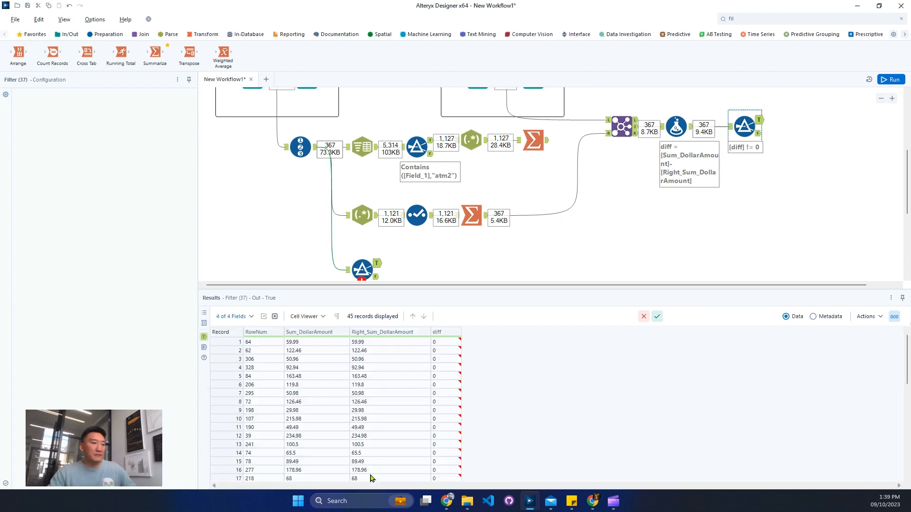
pyautogui.click(440, 447)
pyautogui.scroll(-3, 455, 424)
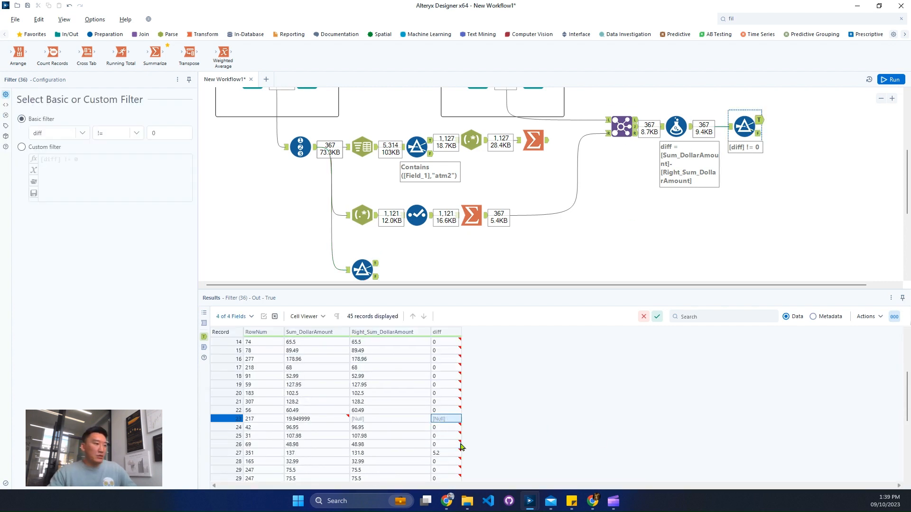
pyautogui.click(446, 402)
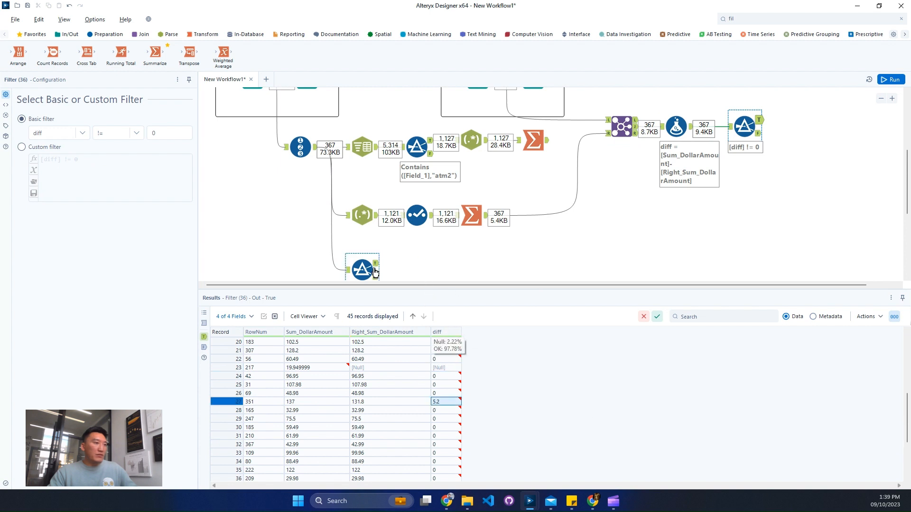
pyautogui.scroll(-3, 455, 429)
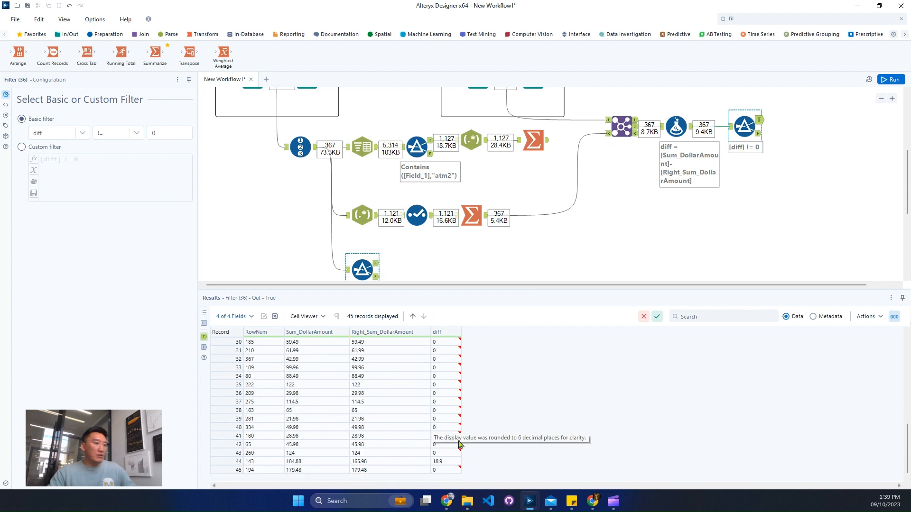
pyautogui.click(444, 461)
pyautogui.click(375, 268)
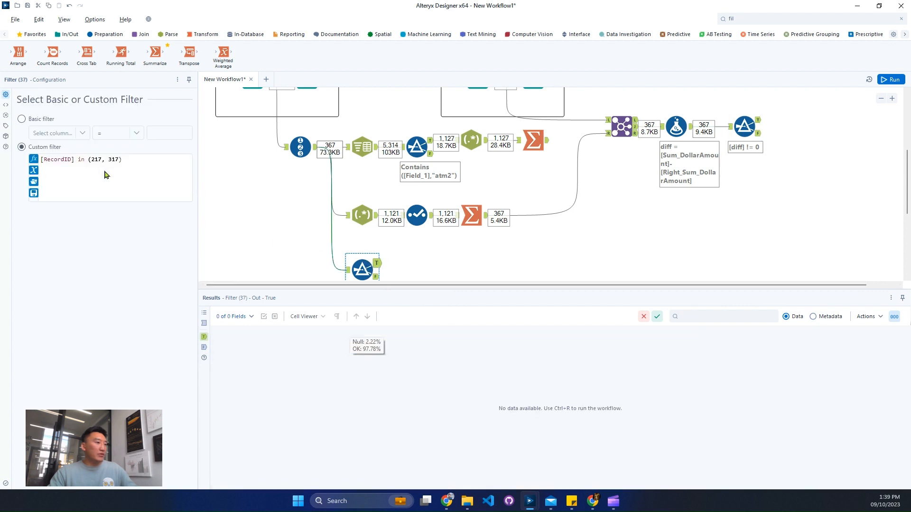
pyautogui.write('351')
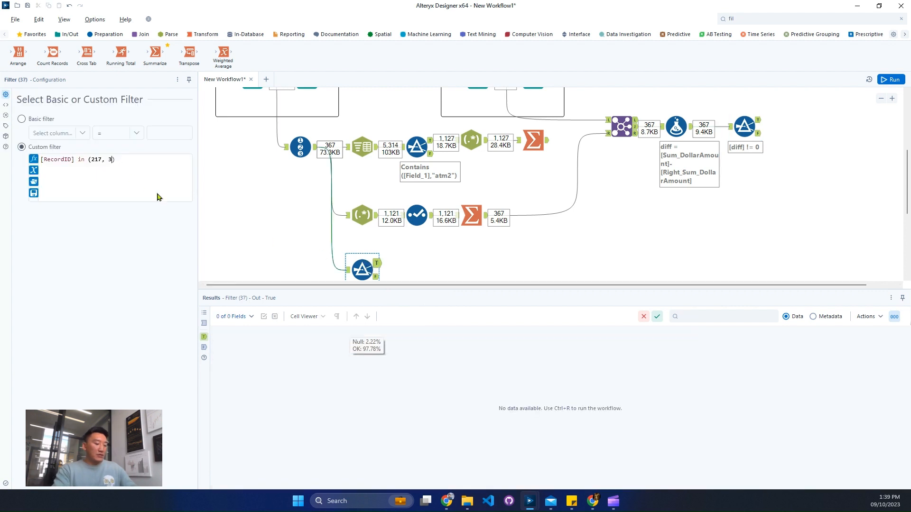
pyautogui.write(', 143')
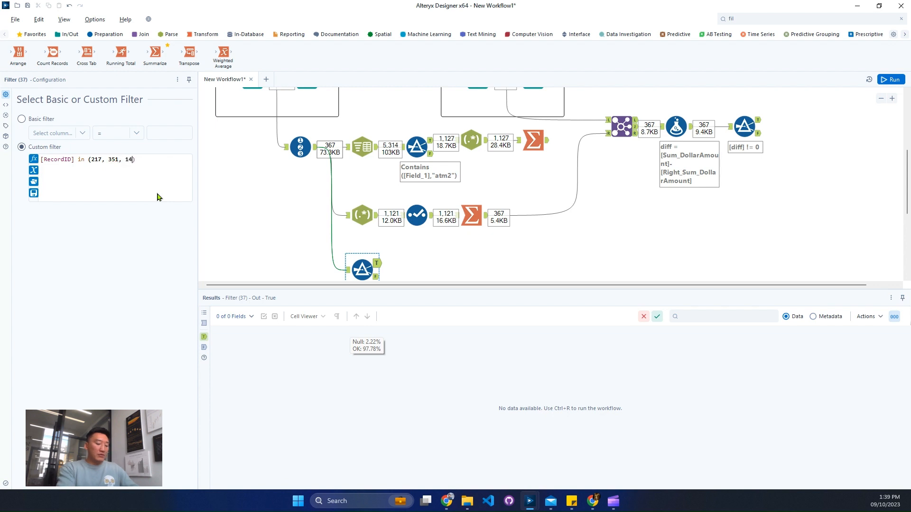
pyautogui.hotkey('ctrl', 'r')
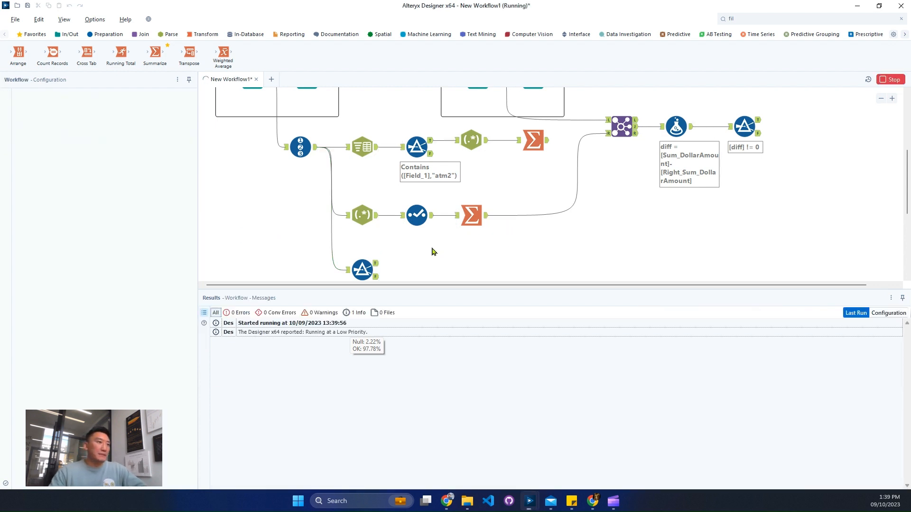
# Step: Copy the Field_1 values of the three records in the new Filter tool's True output, accepting possibly truncated strings
pyautogui.click(375, 264)
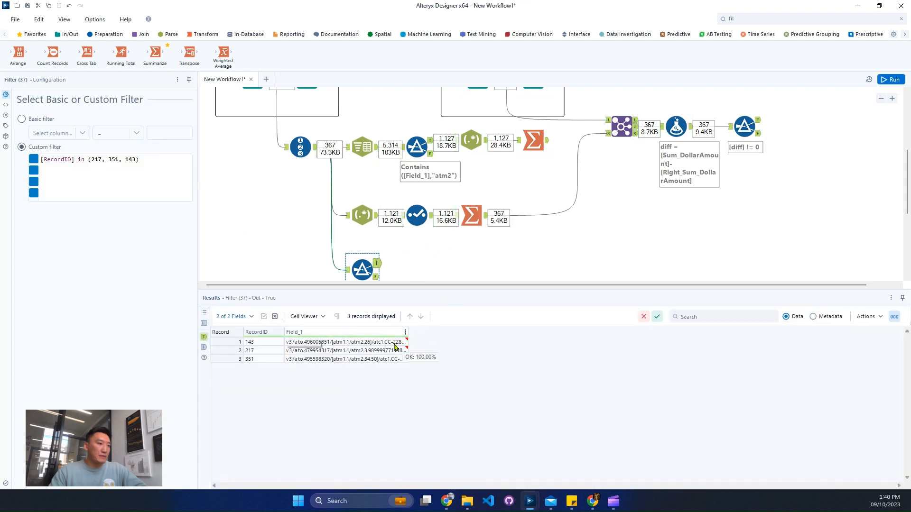
pyautogui.moveTo(389, 342); pyautogui.dragTo(385, 359)
pyautogui.rightClick(384, 362)
pyautogui.click(416, 379)
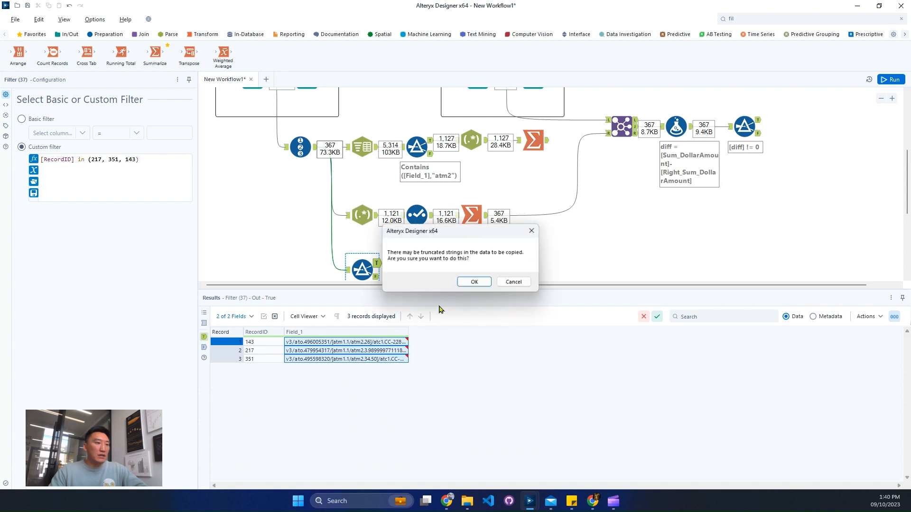
pyautogui.click(466, 282)
# Step: Switch to regex101 and replace the entire test string with the copied Field_1 values
pyautogui.hotkey('alt', 'Tab')
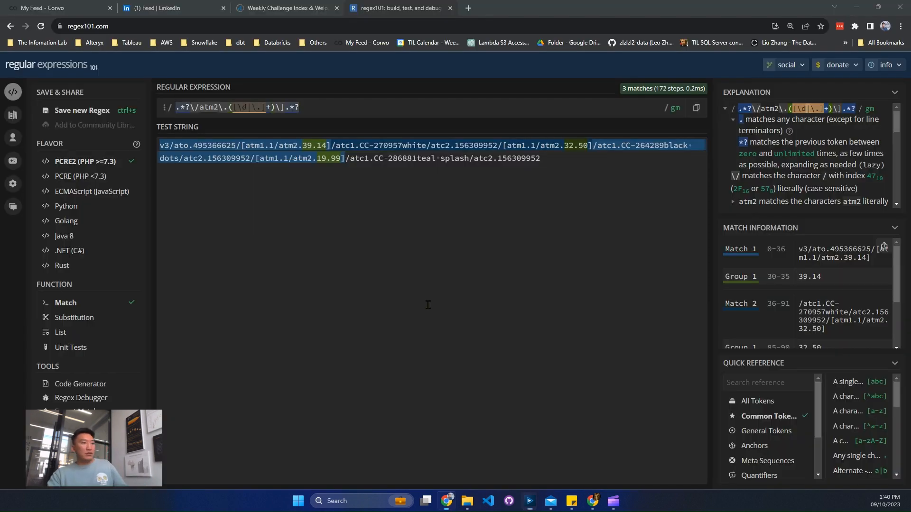
pyautogui.click(402, 290)
pyautogui.hotkey('ctrl', 'a')
pyautogui.hotkey('ctrl', 'v')
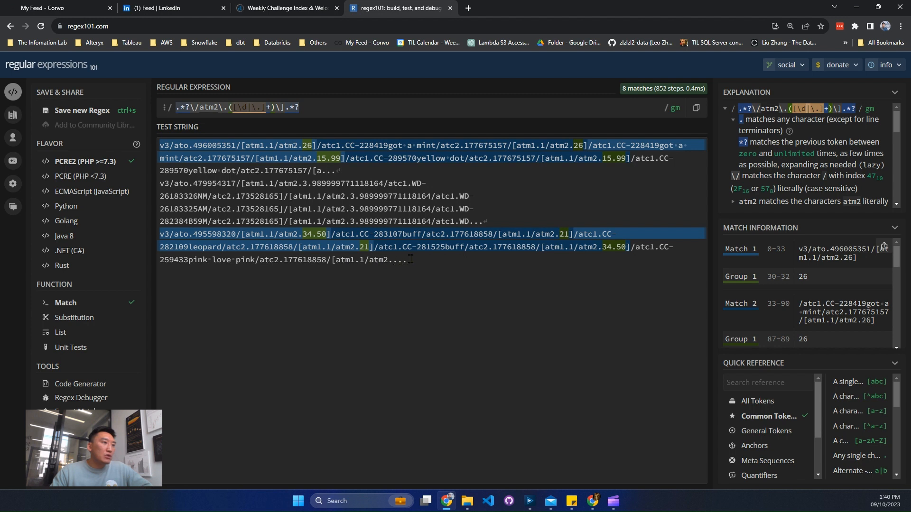
pyautogui.moveTo(409, 259); pyautogui.dragTo(351, 259)
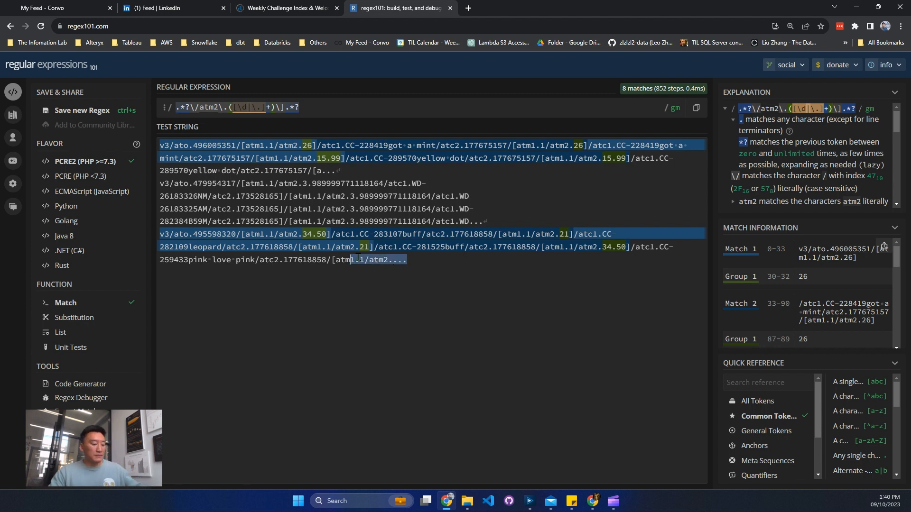
# Step: Switch back to Alteryx Designer and widen the Field_1 column in the filter's True output to inspect the full strings
pyautogui.moveTo(362, 256); pyautogui.dragTo(415, 280)
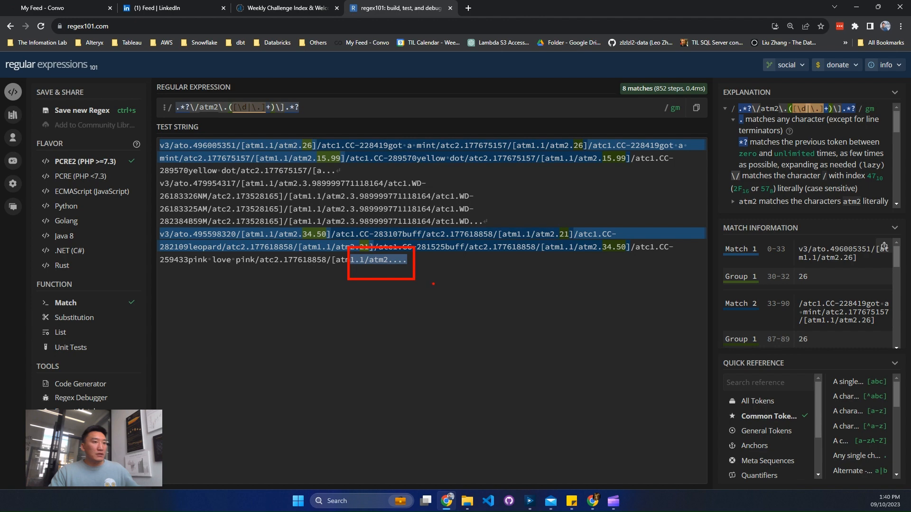
pyautogui.press('Escape')
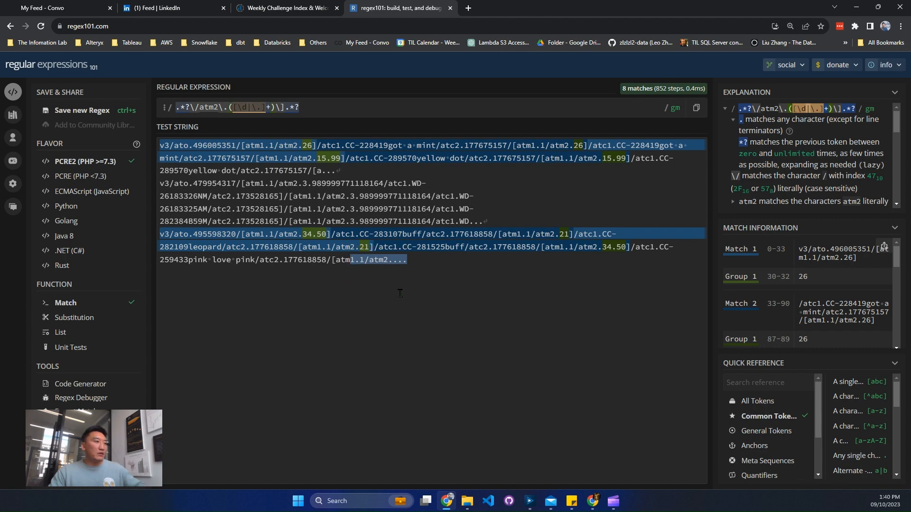
pyautogui.hotkey('alt', 'Tab')
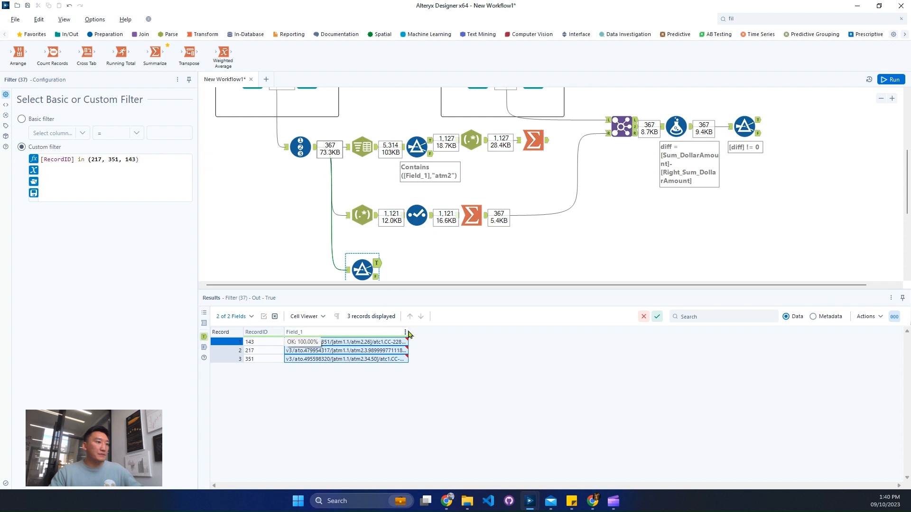
pyautogui.moveTo(408, 334); pyautogui.dragTo(653, 338)
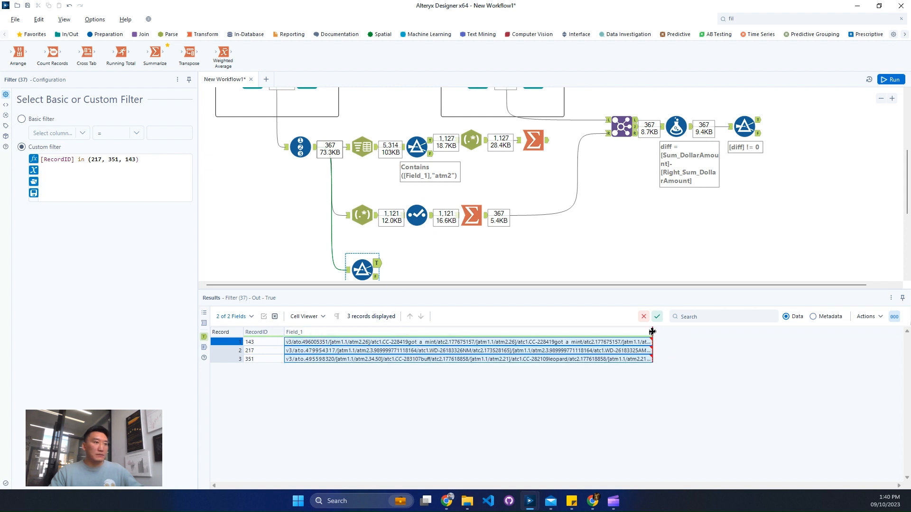
pyautogui.doubleClick(652, 331)
pyautogui.scroll(-4, 538, 250)
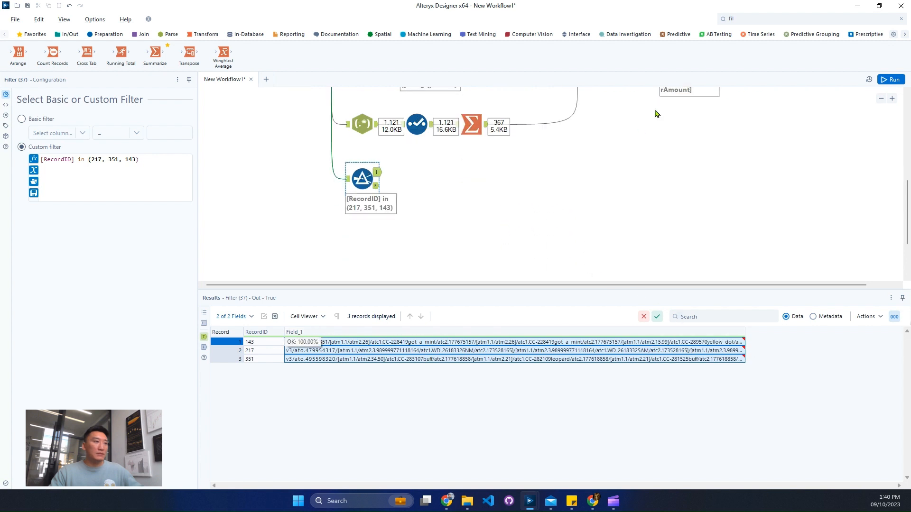
# Step: Add a Browse tool to the True output of the [RecordID] in (217, 351, 143) filter and run the workflow
pyautogui.click(750, 23)
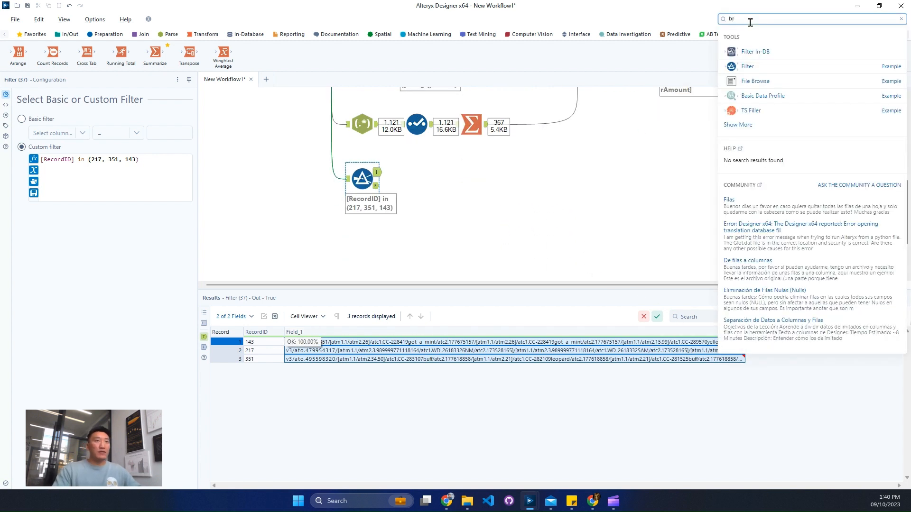
pyautogui.moveTo(767, 67); pyautogui.dragTo(434, 170)
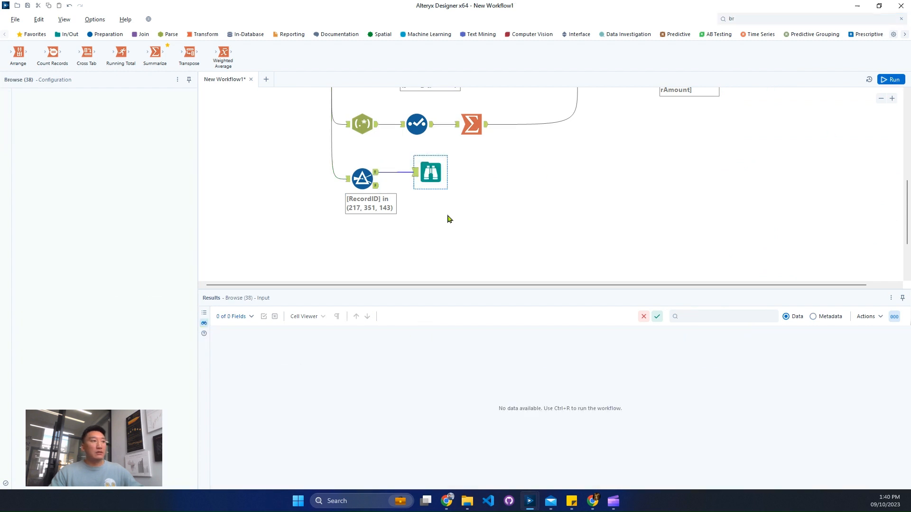
pyautogui.hotkey('ctrl', 'r')
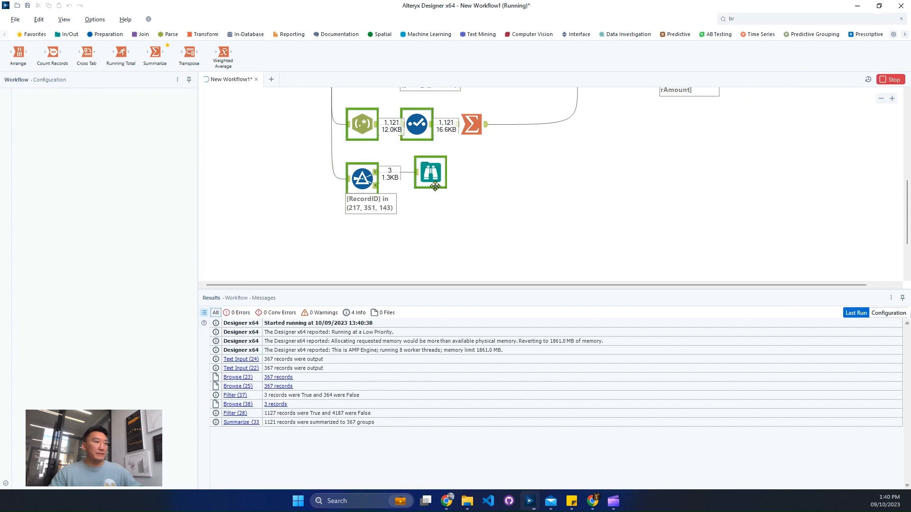
# Step: Copy the three complete records from the new Browse tool's results
pyautogui.click(435, 186)
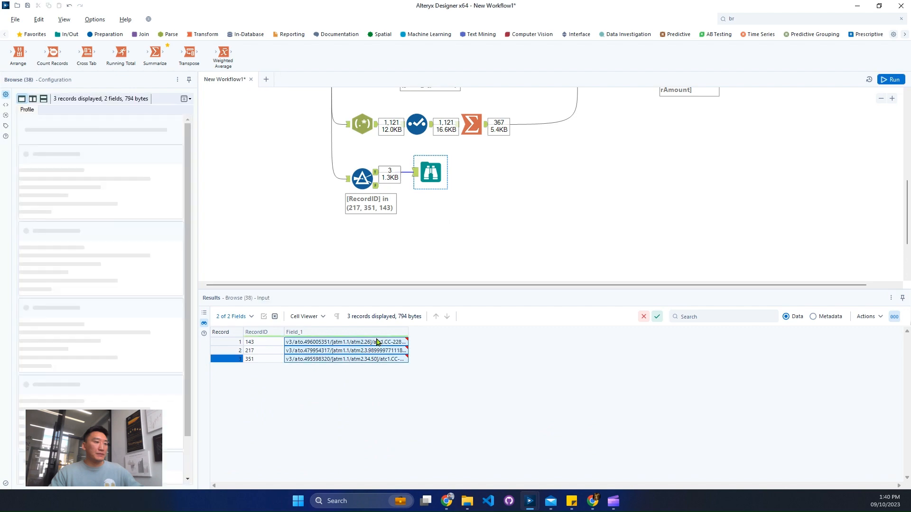
pyautogui.rightClick(377, 341)
pyautogui.click(408, 362)
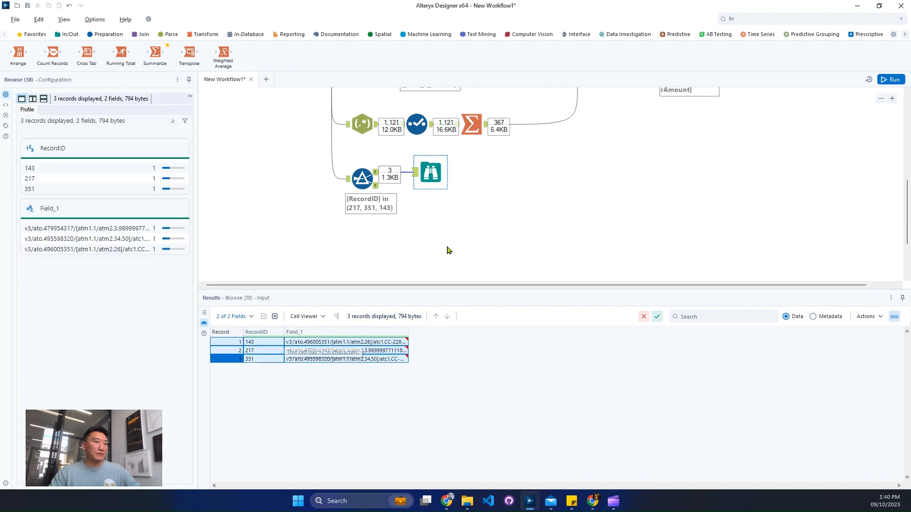
# Step: Switch to regex101 and replace the entire test string with the copied Browse records
pyautogui.hotkey('alt', 'Tab')
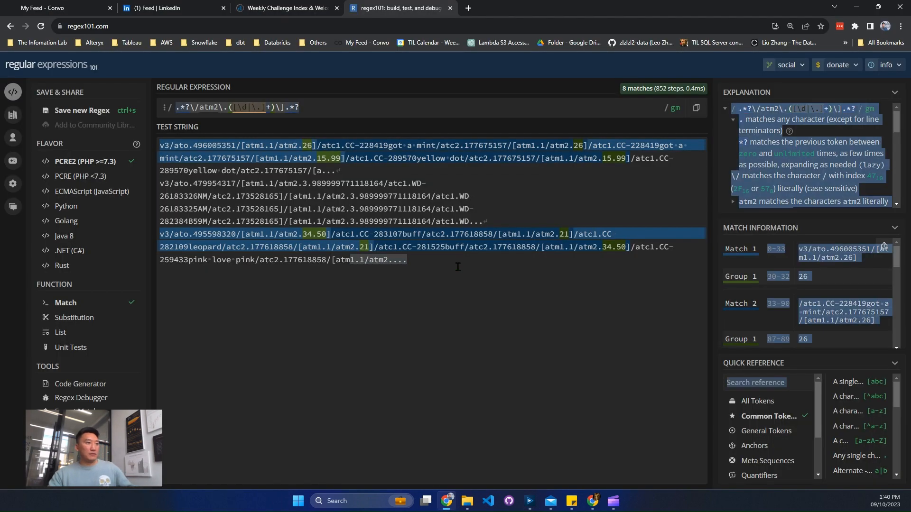
pyautogui.click(458, 266)
pyautogui.hotkey('ctrl', 'a')
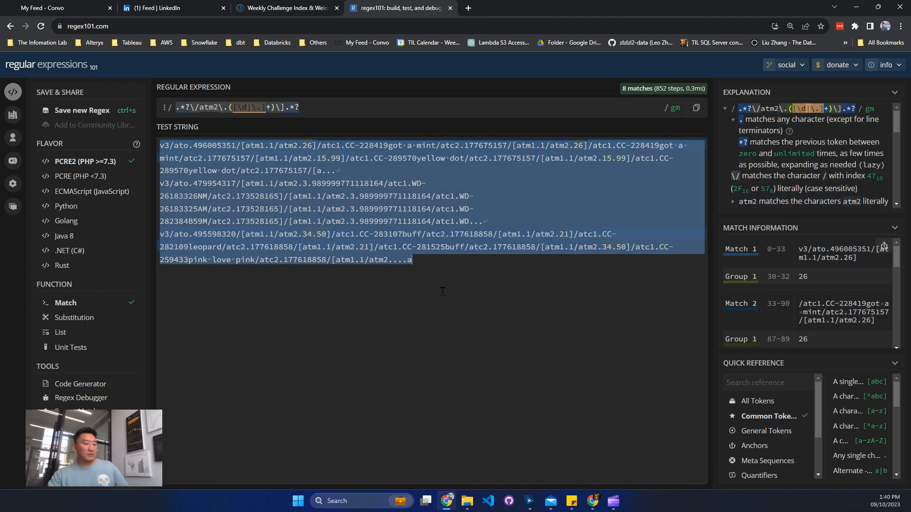
pyautogui.hotkey('ctrl', 'v')
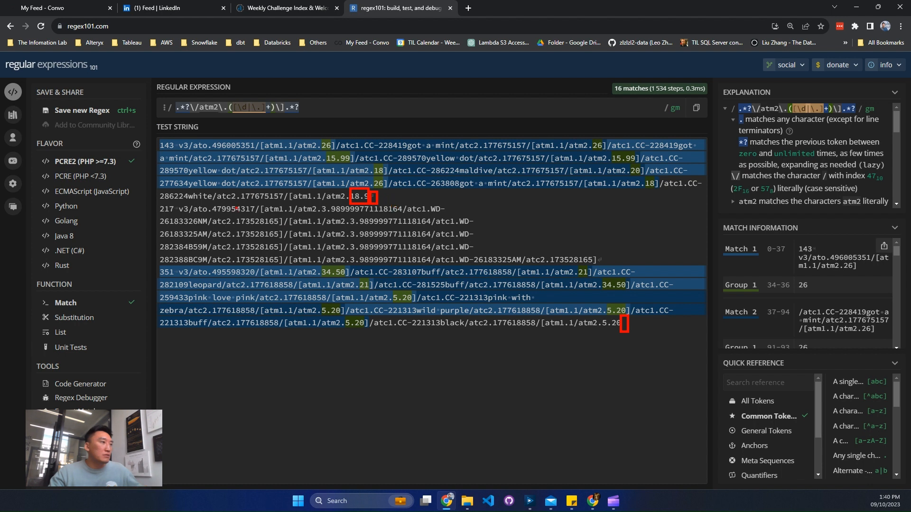
pyautogui.press('Escape')
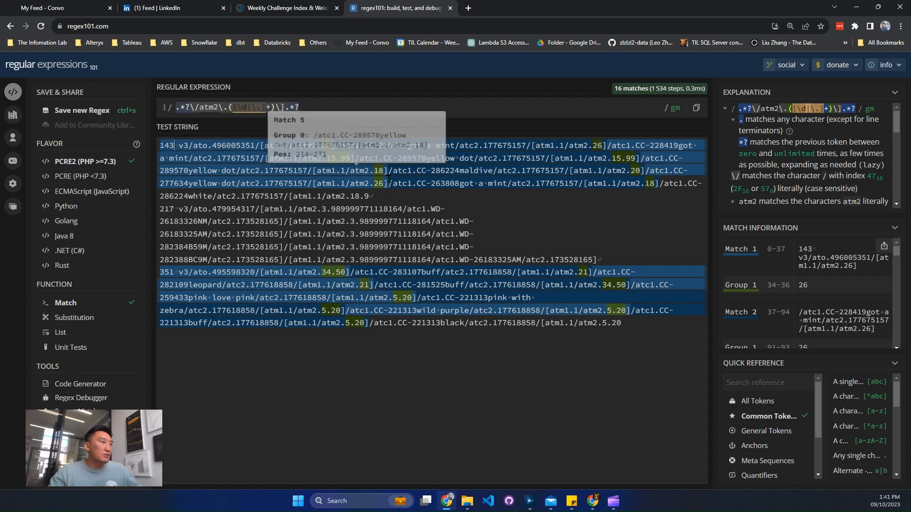
# Step: Remove the leading record IDs 143, 217 and 351 from the three test string lines
pyautogui.press('Delete')
pyautogui.press('Delete')
pyautogui.press('Delete')
pyautogui.press('Delete')
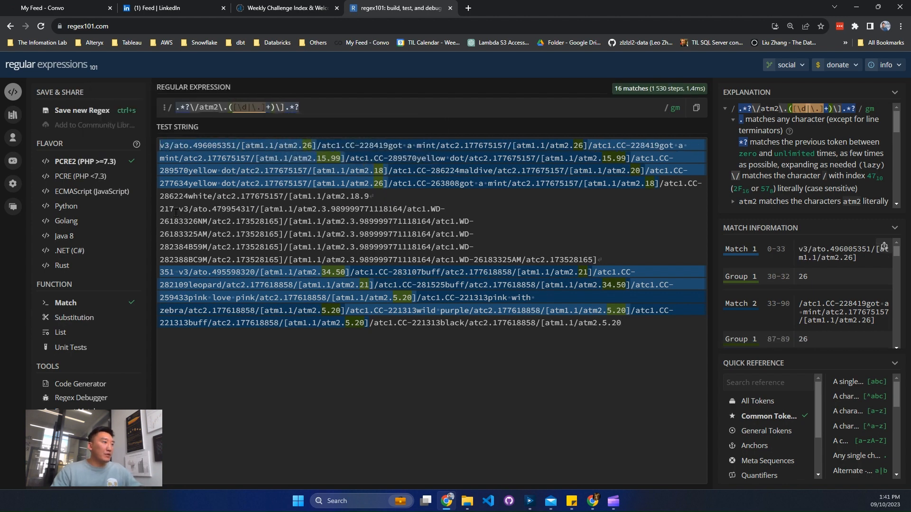
pyautogui.press('BackSpace')
pyautogui.press('BackSpace')
pyautogui.press('BackSpace')
pyautogui.press('BackSpace')
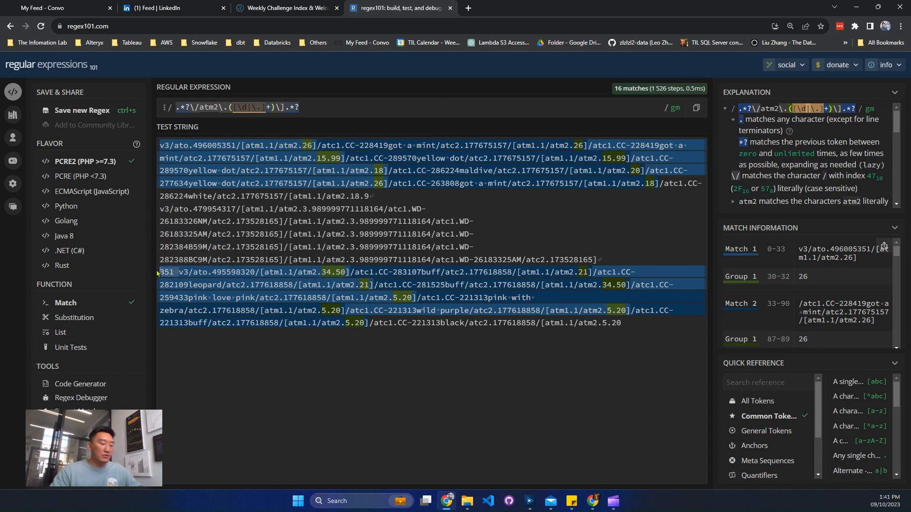
pyautogui.press('BackSpace')
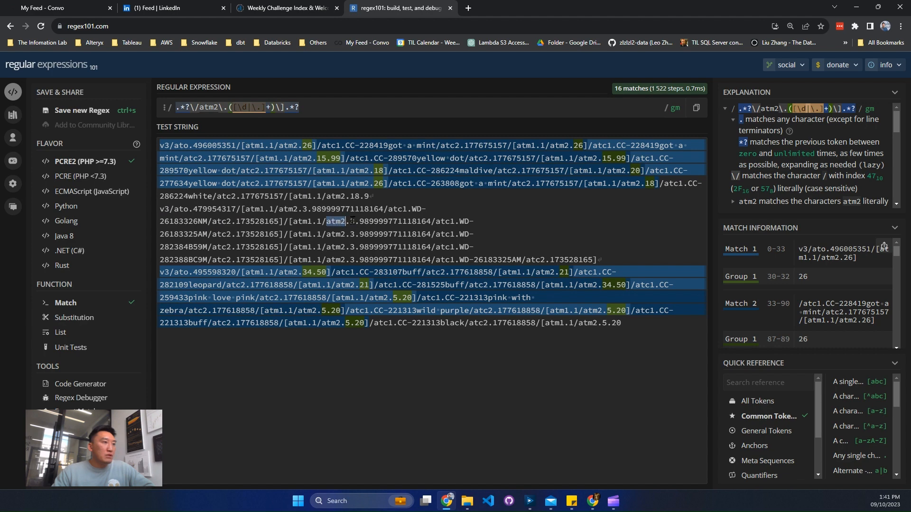
# Step: Inspect the characters following the unmatched atm2 values, and add ? after \] in the regular expression to make the closing bracket optional
pyautogui.moveTo(352, 220); pyautogui.dragTo(429, 221)
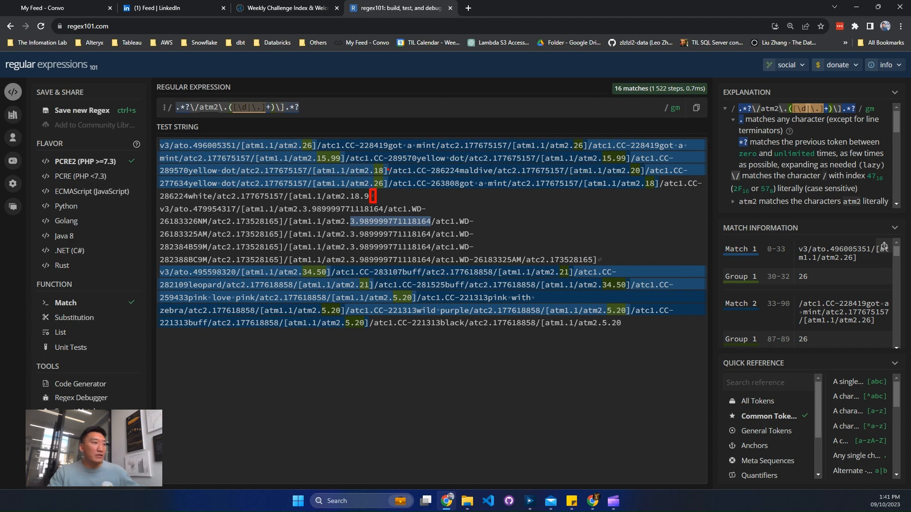
pyautogui.moveTo(364, 162)
pyautogui.mouseDown()
pyautogui.moveTo(394, 176)
pyautogui.moveTo(434, 269)
pyautogui.mouseUp()
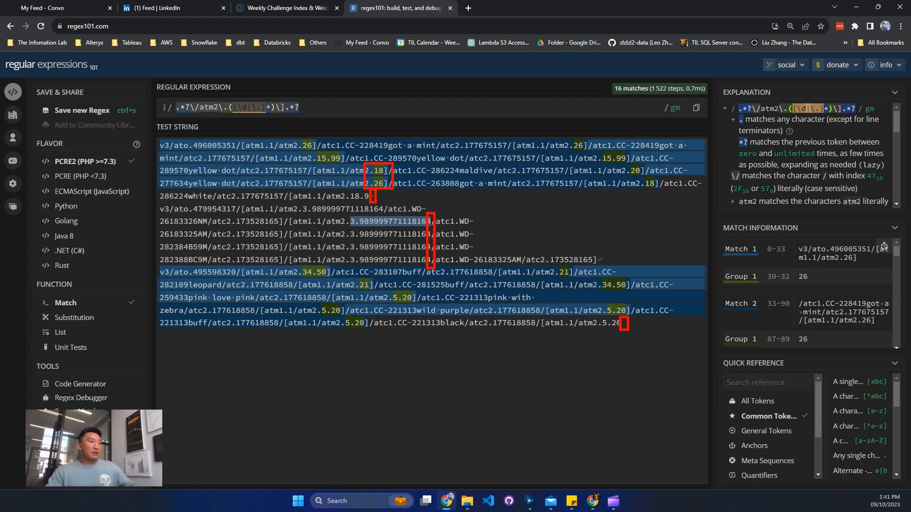
pyautogui.press('Escape')
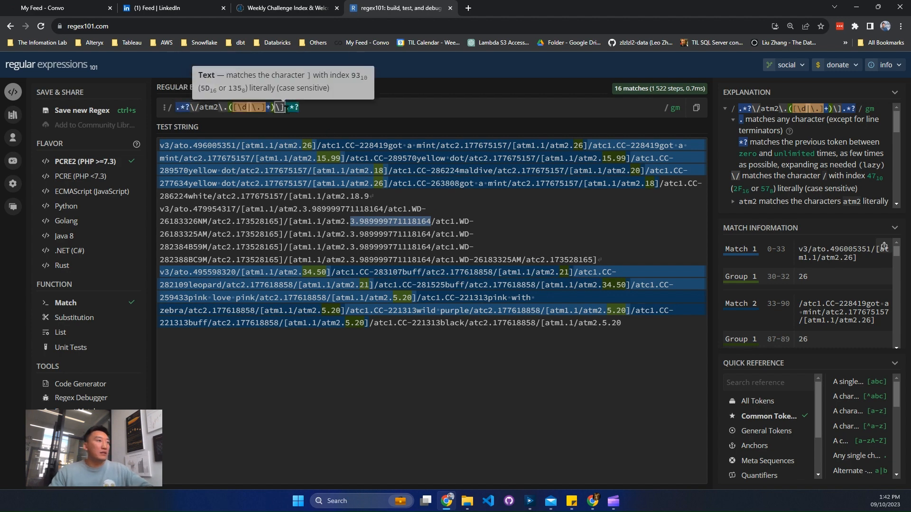
pyautogui.moveTo(503, 158)
pyautogui.write('?')
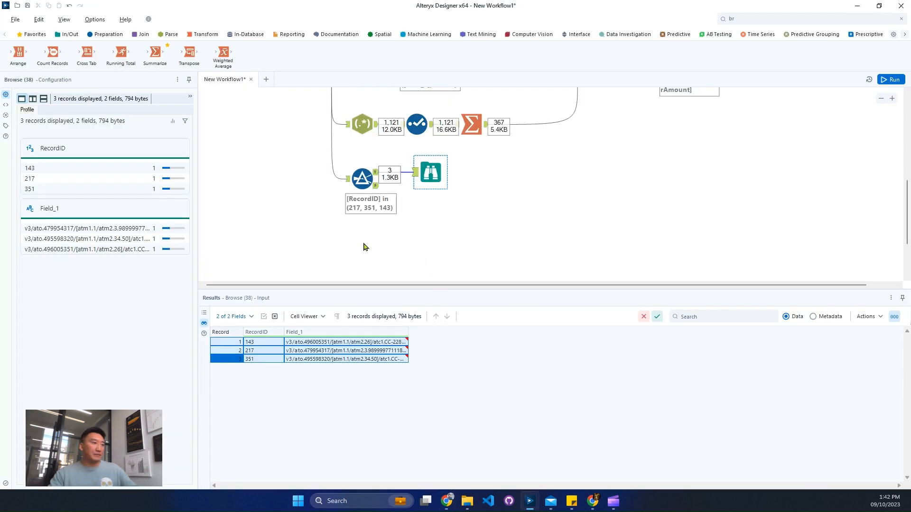
# Step: In Alteryx Designer, change the tokenize RegEx tool's expression to .*?\/atm2\.([\d|\.]+)\]?.*? and run the workflow
pyautogui.scroll(-2, 426, 195)
pyautogui.scroll(4, 439, 226)
pyautogui.click(362, 238)
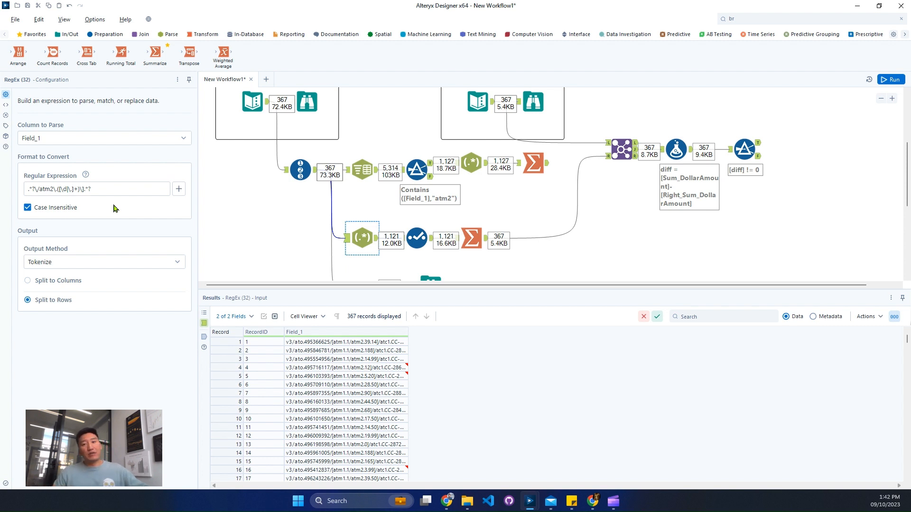
pyautogui.click(81, 190)
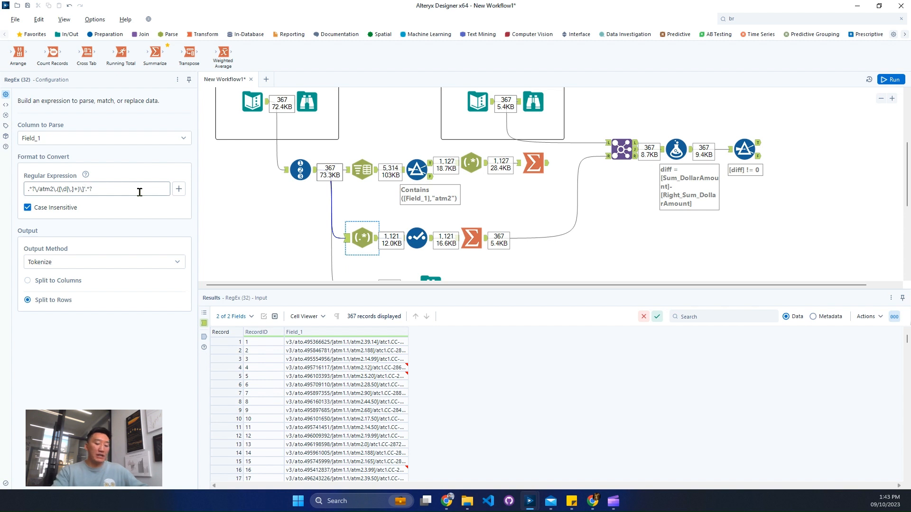
pyautogui.click(890, 79)
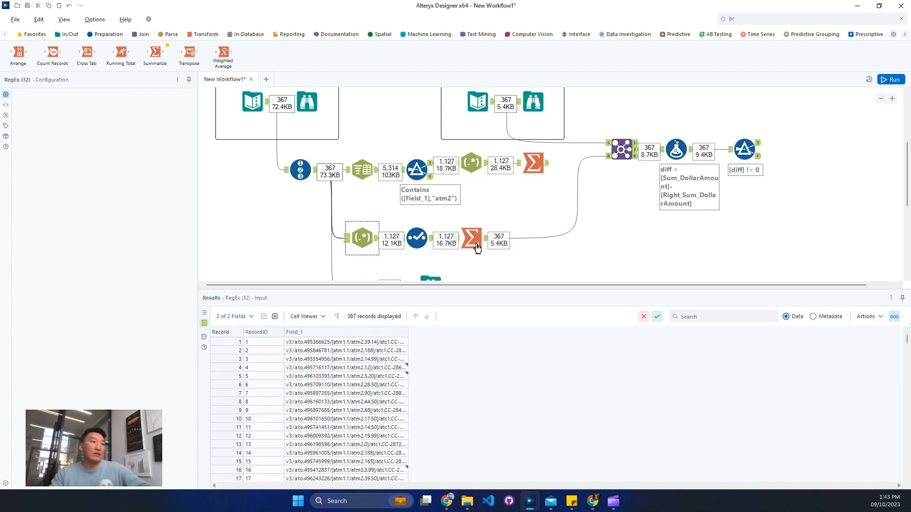
# Step: Check the diff values for all records in the [diff] != 0 filter's True output
pyautogui.click(759, 143)
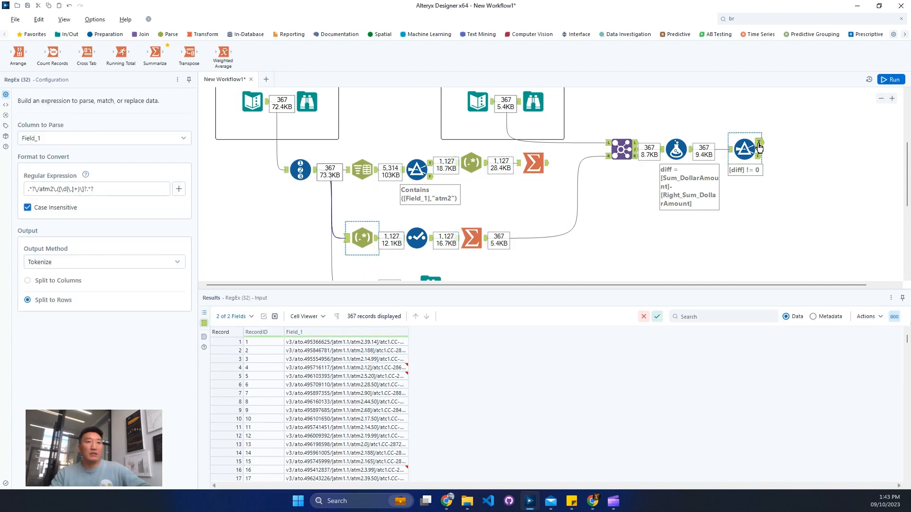
pyautogui.scroll(-9, 453, 374)
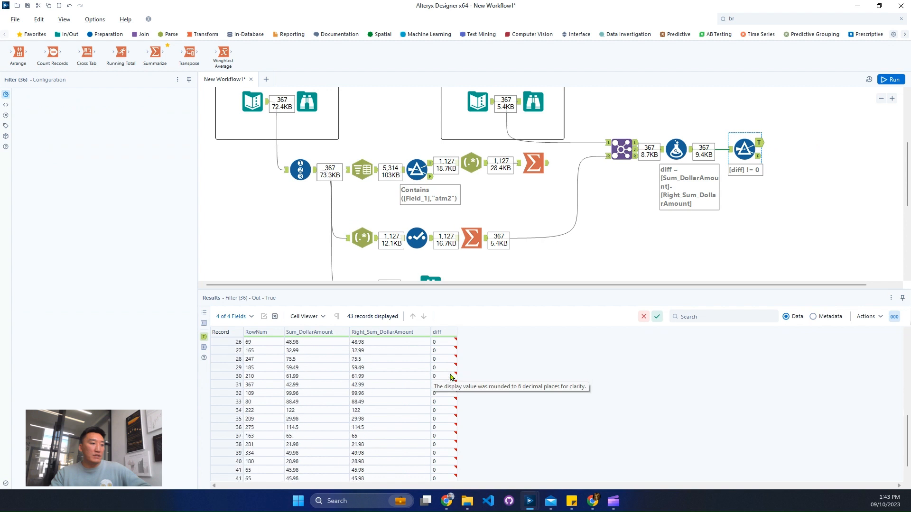
pyautogui.scroll(9, 450, 378)
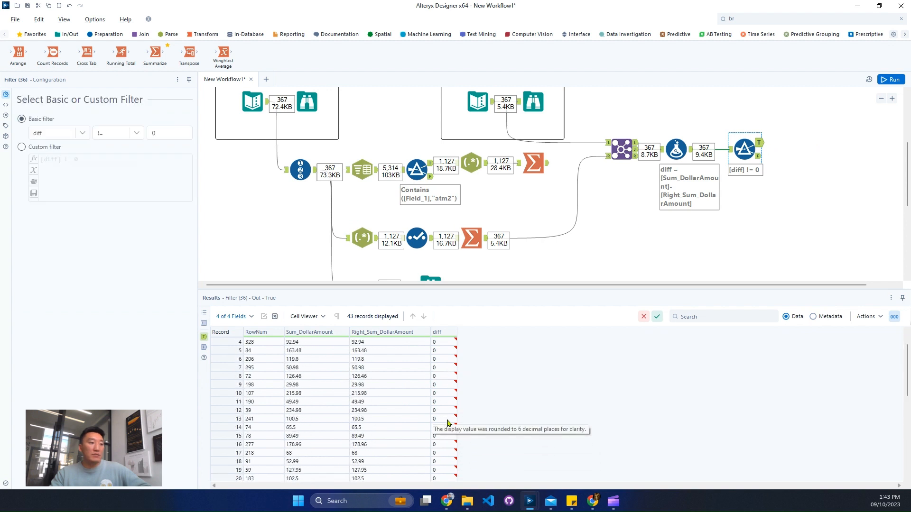
pyautogui.scroll(-9, 450, 408)
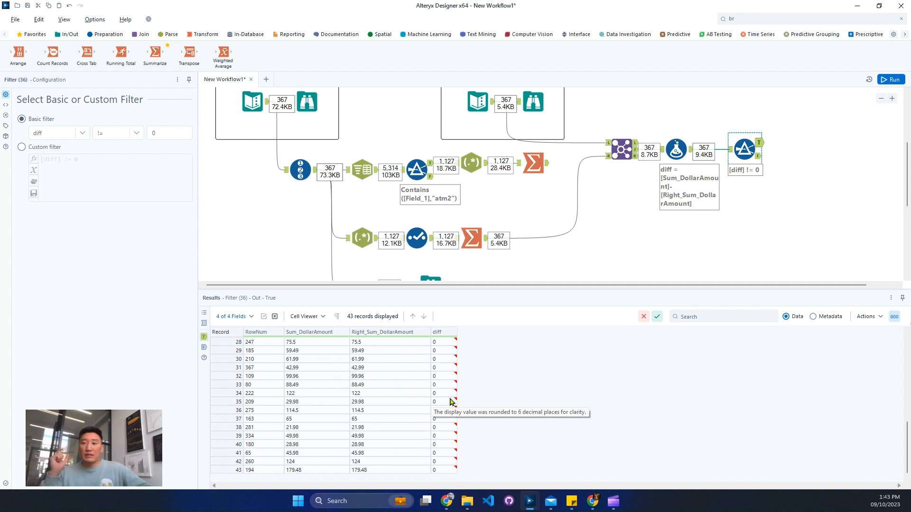
pyautogui.scroll(-1, 485, 264)
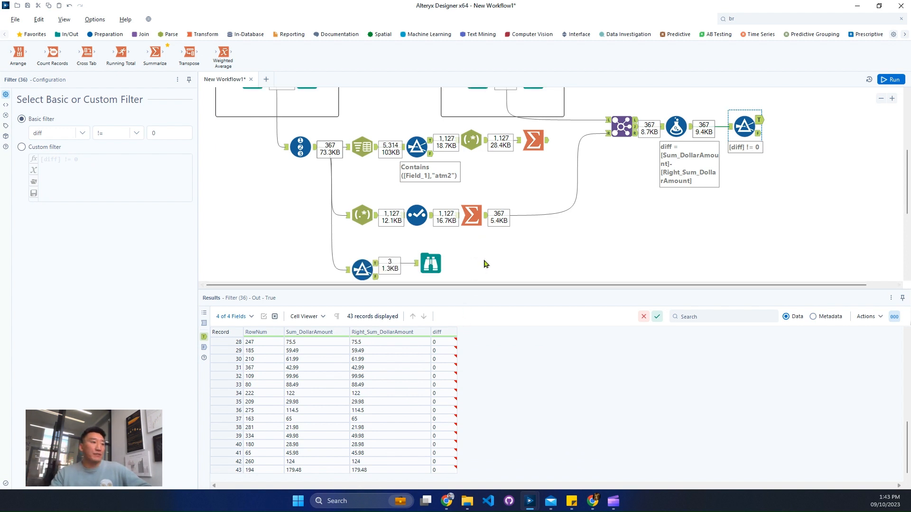
# Step: Review the tokenize branch's Summarize output, the run messages, and the RegEx tool's input and output records
pyautogui.click(497, 232)
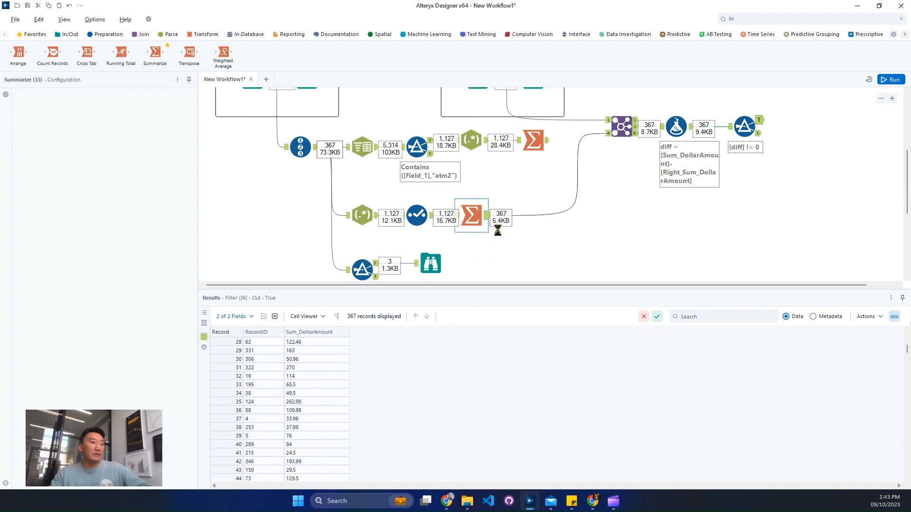
pyautogui.hotkey('ctrl', 'r')
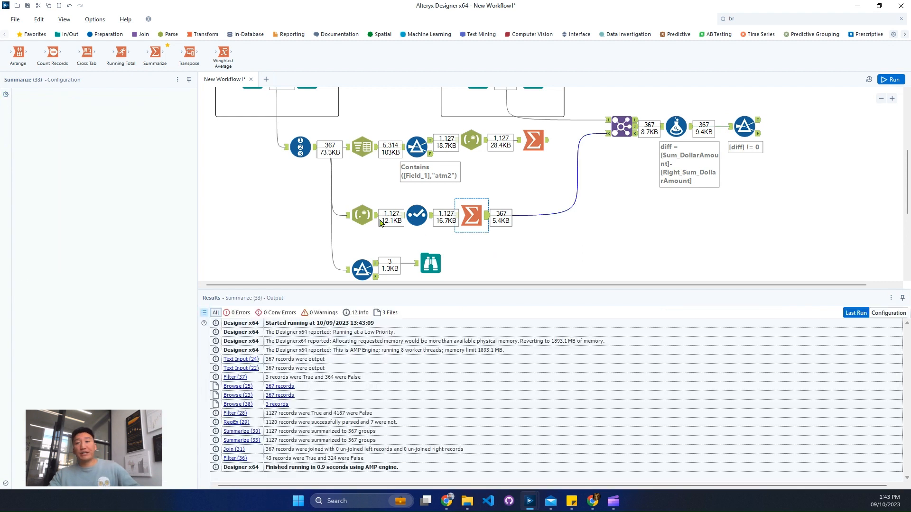
pyautogui.click(381, 223)
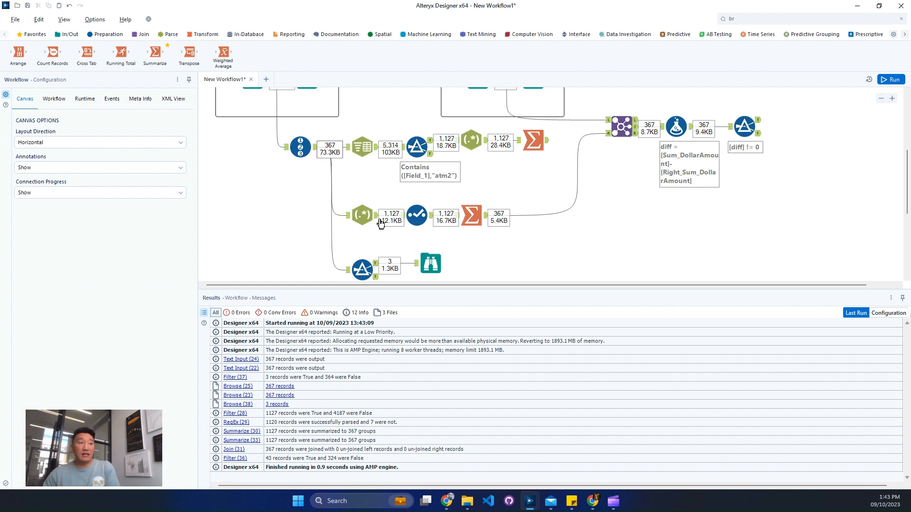
pyautogui.click(350, 223)
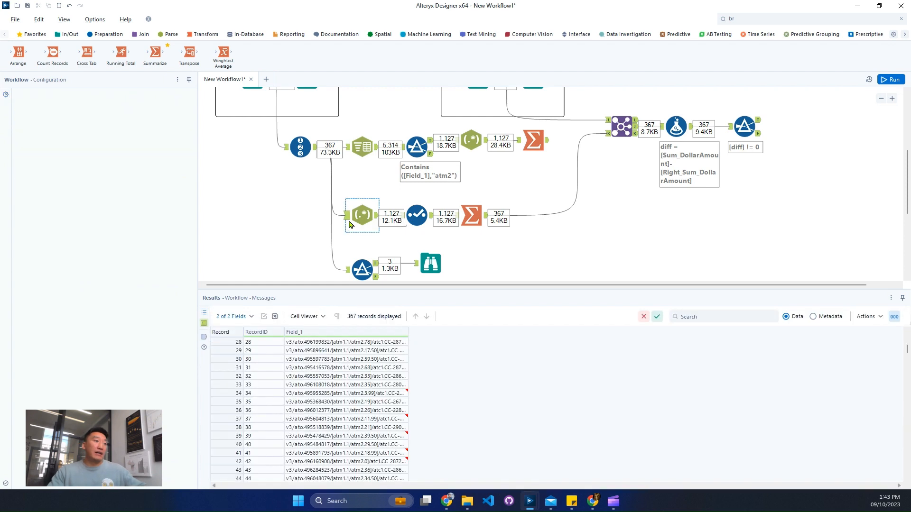
pyautogui.click(376, 217)
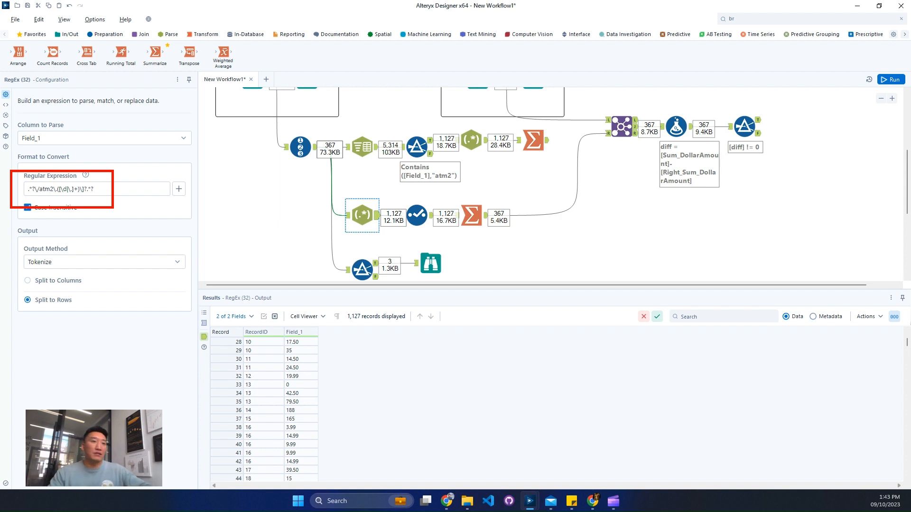
pyautogui.press('Escape')
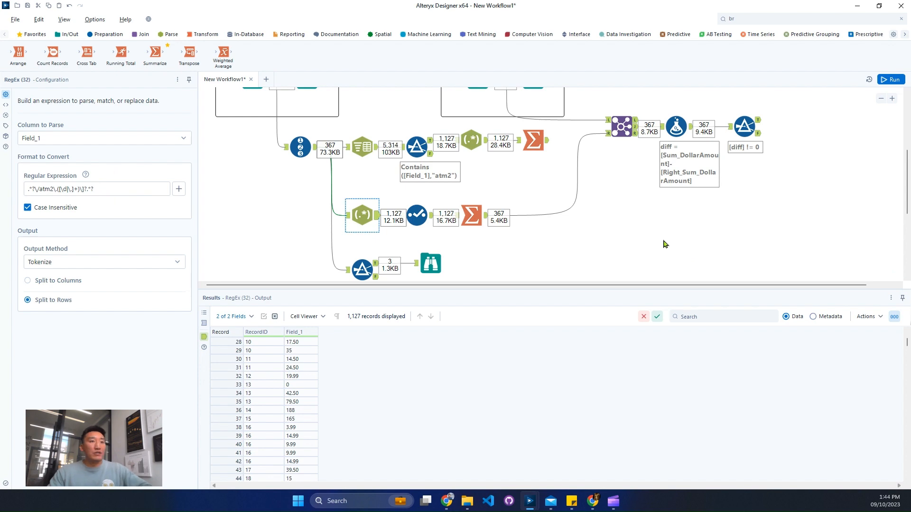